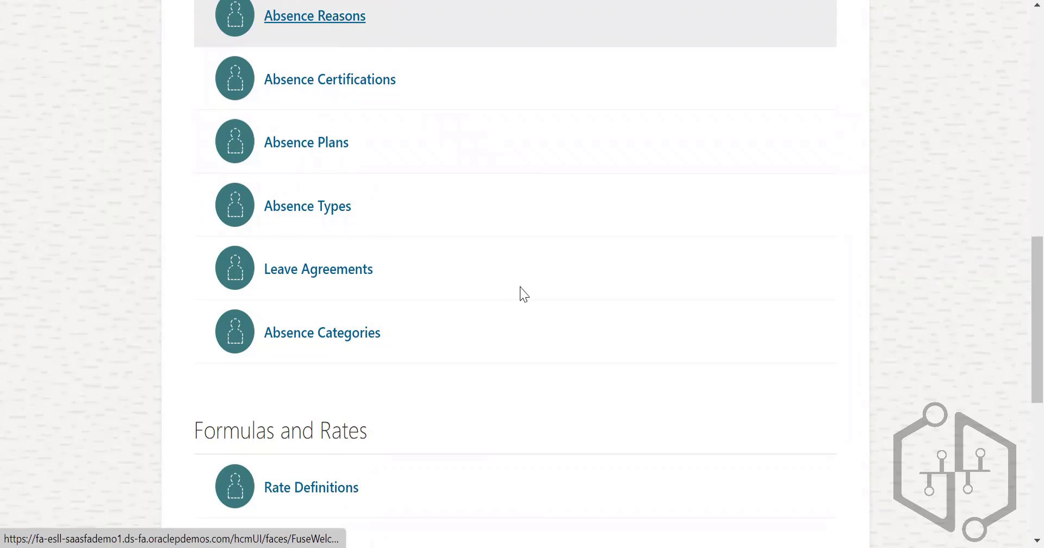
Step: Open the Derived Factors setup page from the Eligibility section of the absence setup list
scroll(405, 249, down, 7)
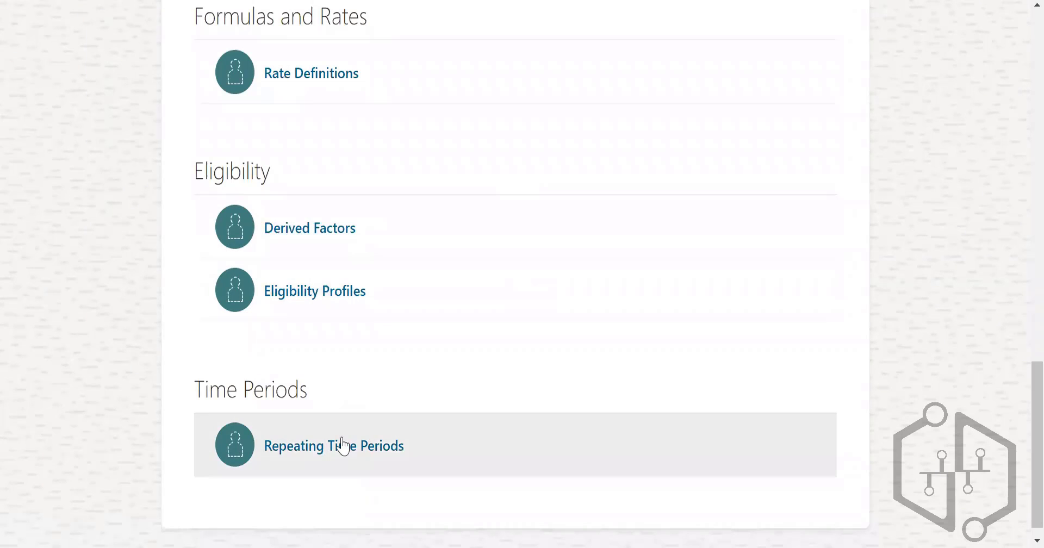
click(351, 228)
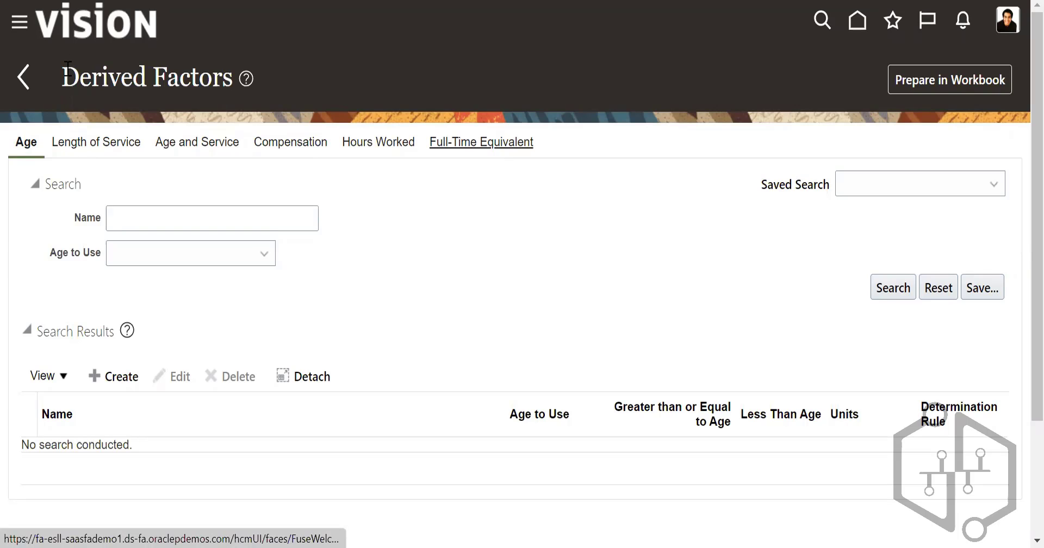
drag(64, 76, 239, 76)
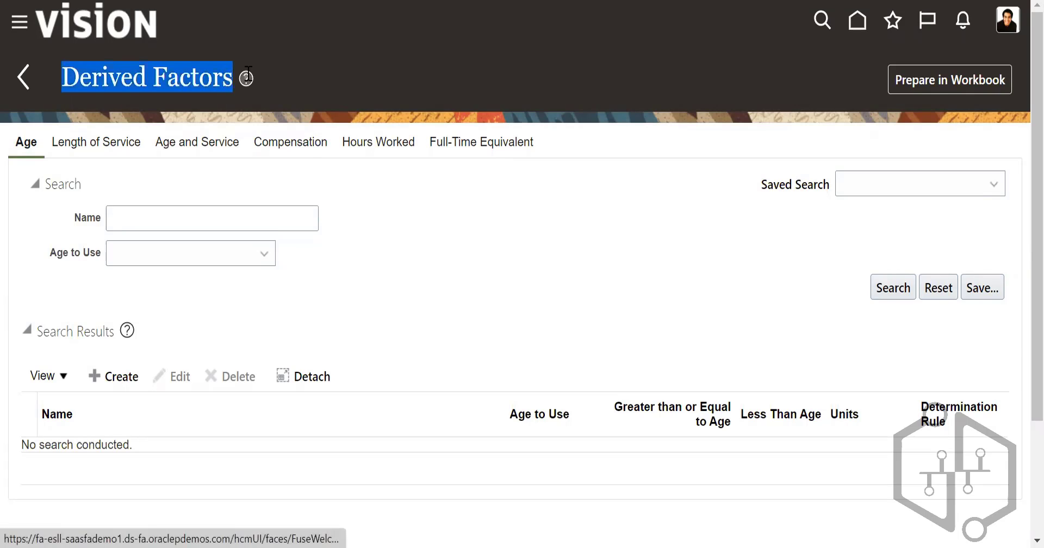
click(408, 206)
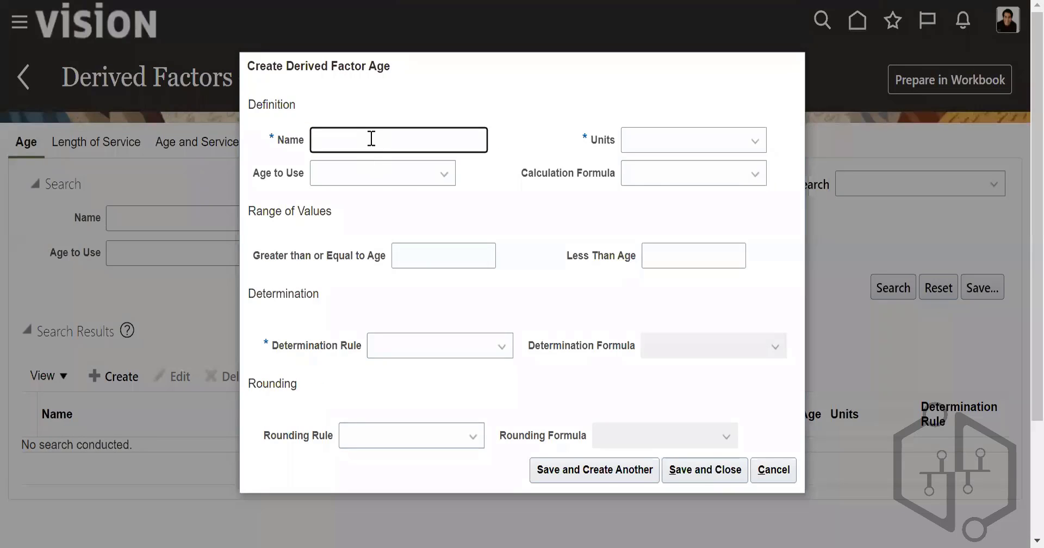
Step: Name the new age derived factor "US_Derived factors" and set its units to Days
click(372, 139)
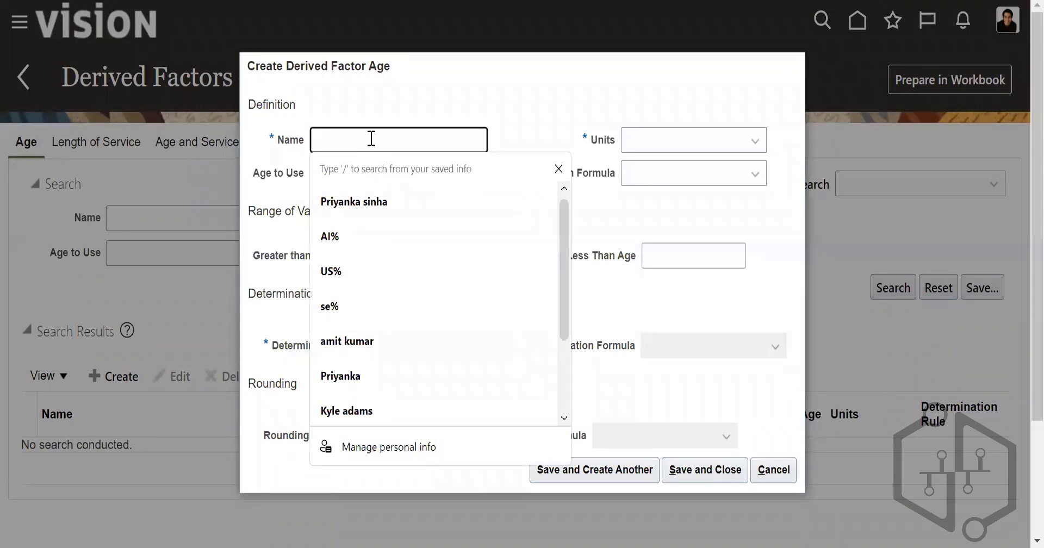
text(US_Derived fa)
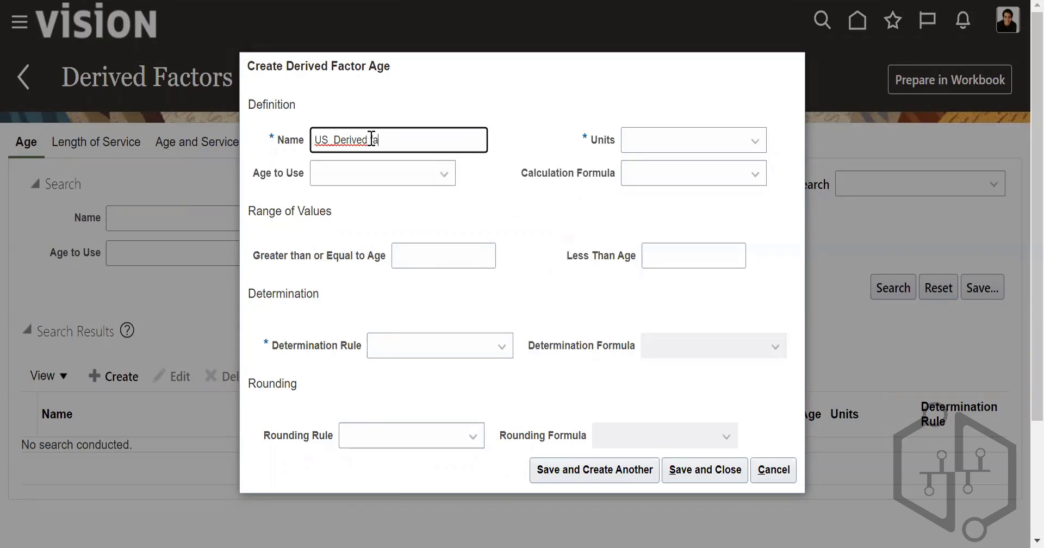
text(ctors)
click(654, 144)
click(662, 191)
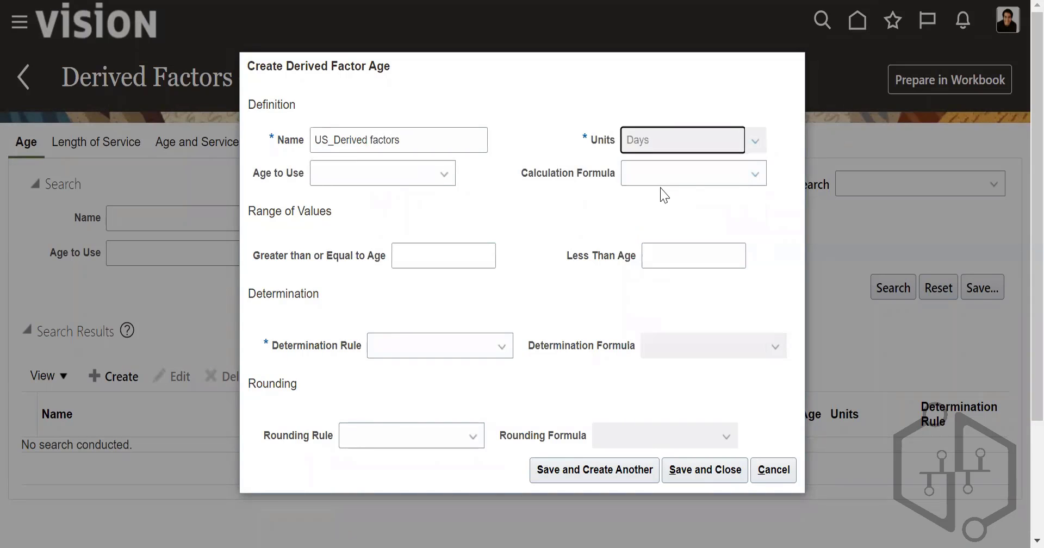
Step: Set the age factor's Age to Use to Person's and leave the Calculation Formula blank
click(414, 178)
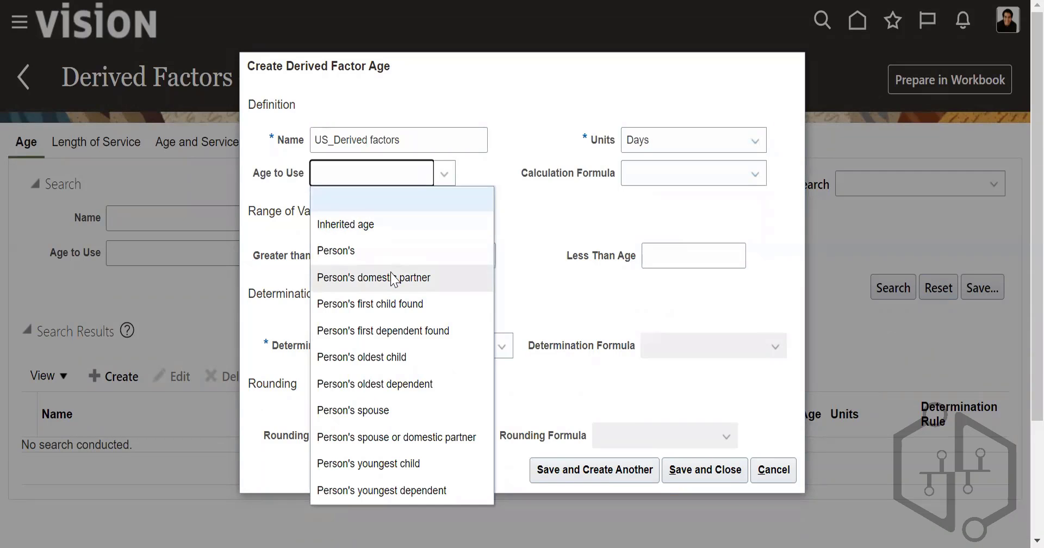
click(380, 410)
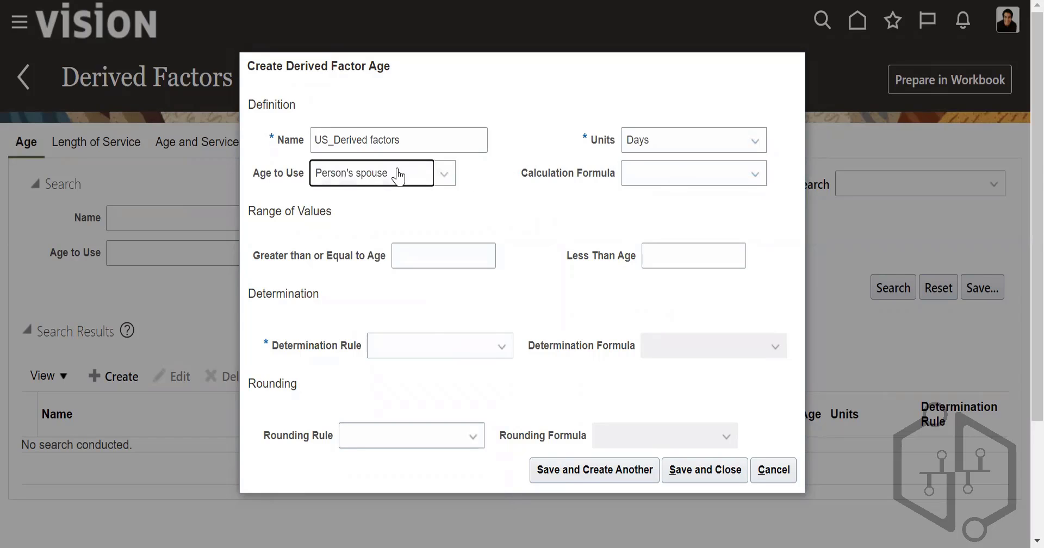
click(399, 175)
click(365, 249)
click(662, 187)
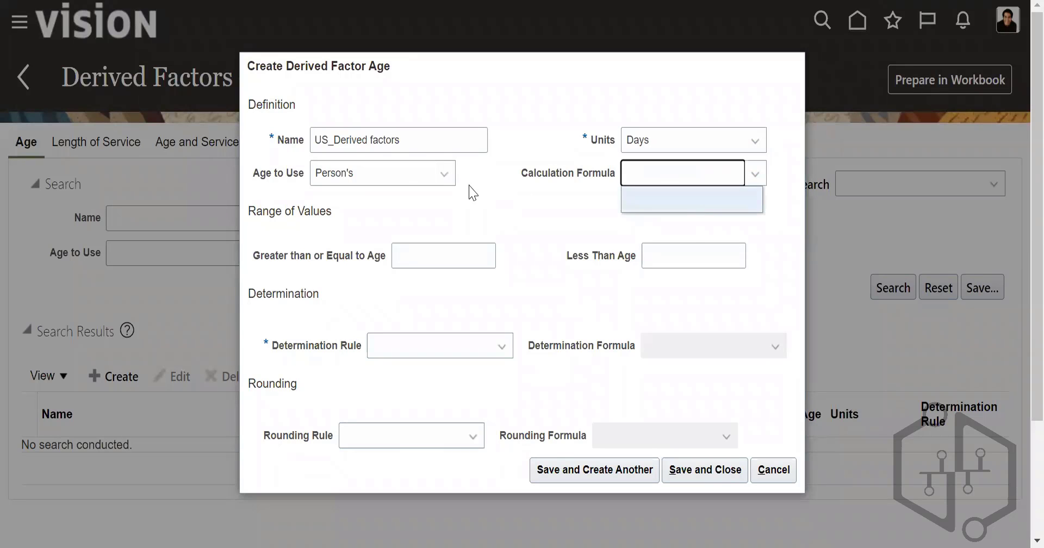
click(492, 209)
Step: Enter 32 as the Greater than or Equal to Age value and 18 as the Less Than Age value
click(459, 252)
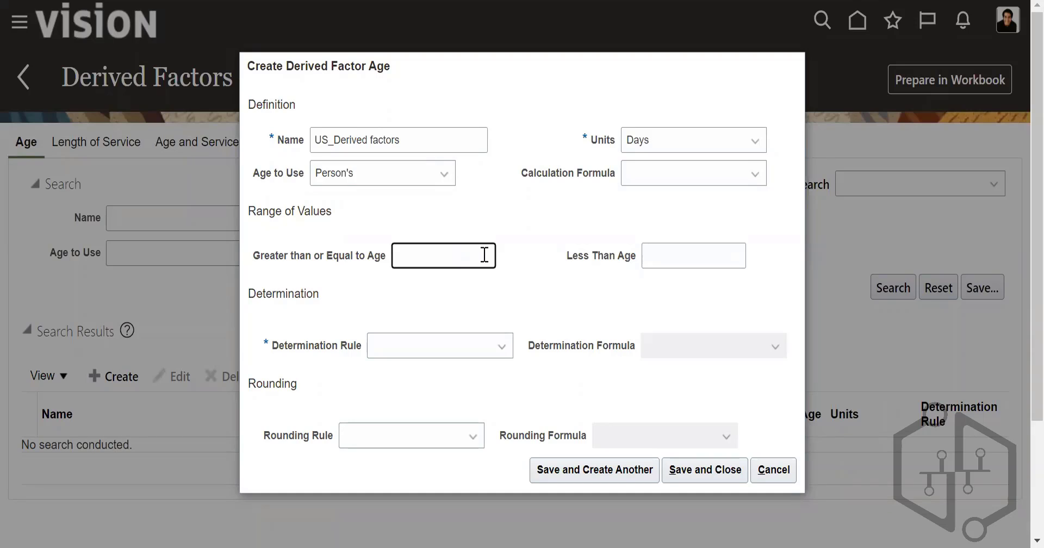
text(2)
text(32)
click(740, 256)
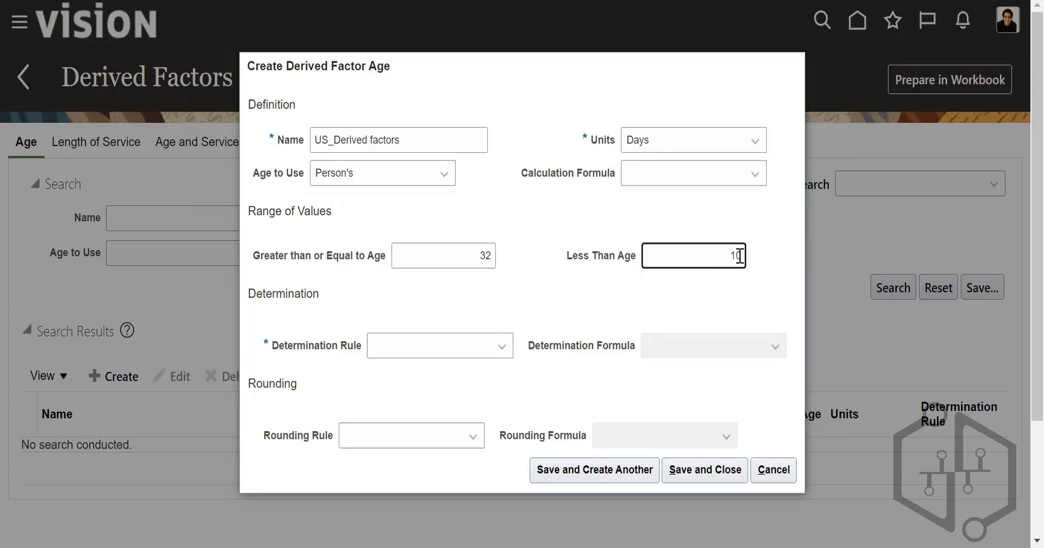
text(18)
Step: Set the age factor's range to greater than or equal to 18 and less than 30
click(493, 257)
key(BackSpace)
key(BackSpace)
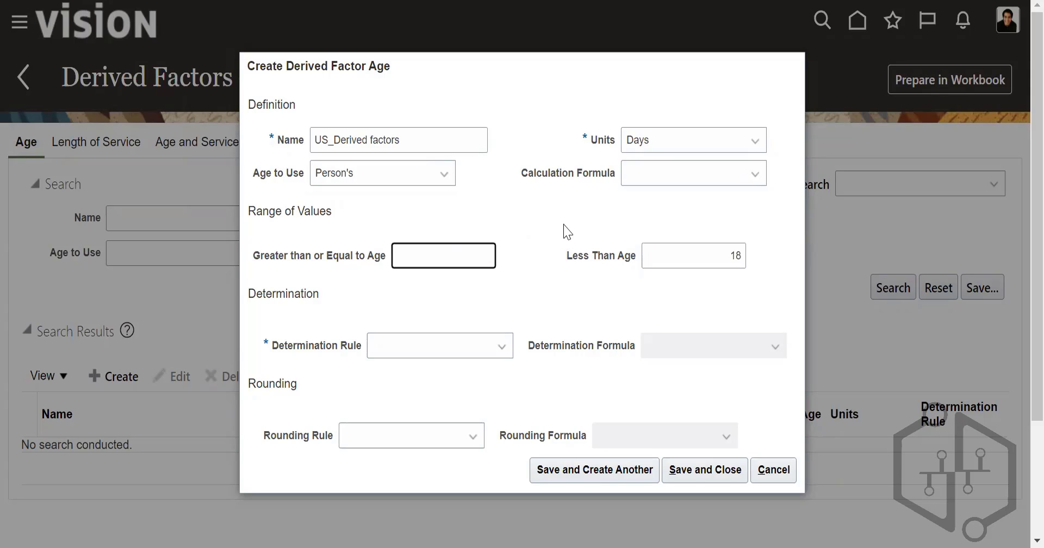
text(18)
click(741, 256)
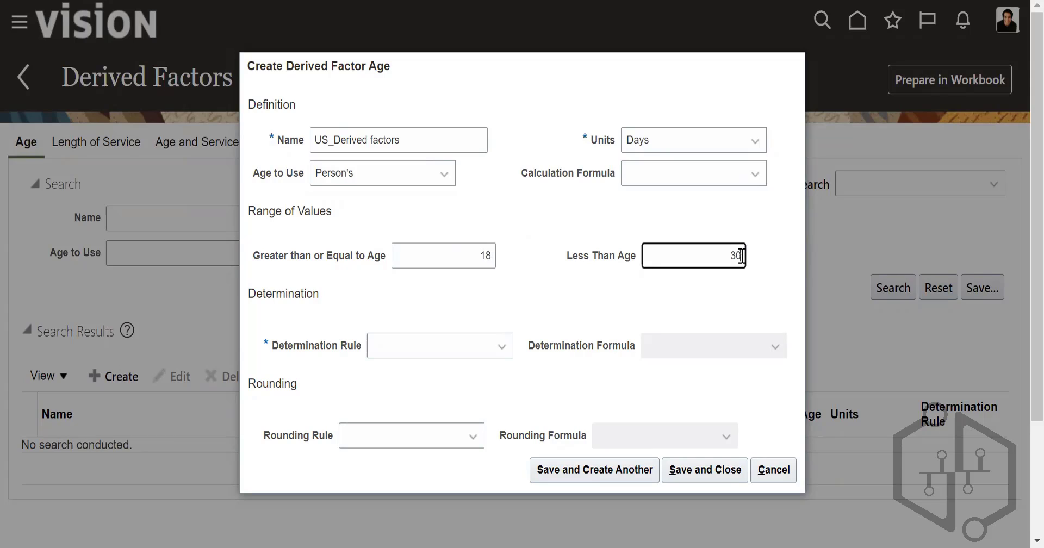
Step: Set the age factor's Determination Rule to "As of event date" and save and close the factor
click(495, 356)
click(440, 120)
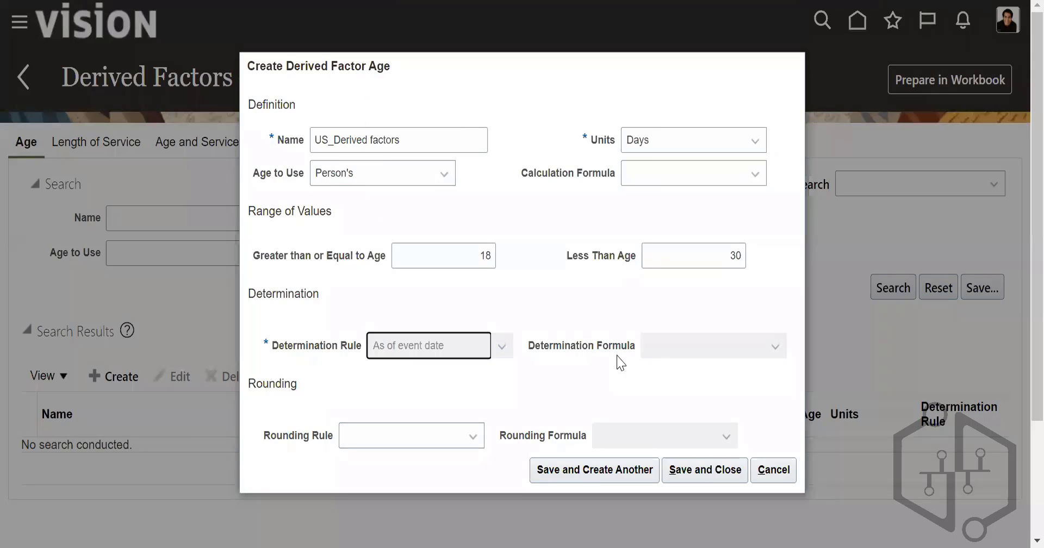
click(705, 471)
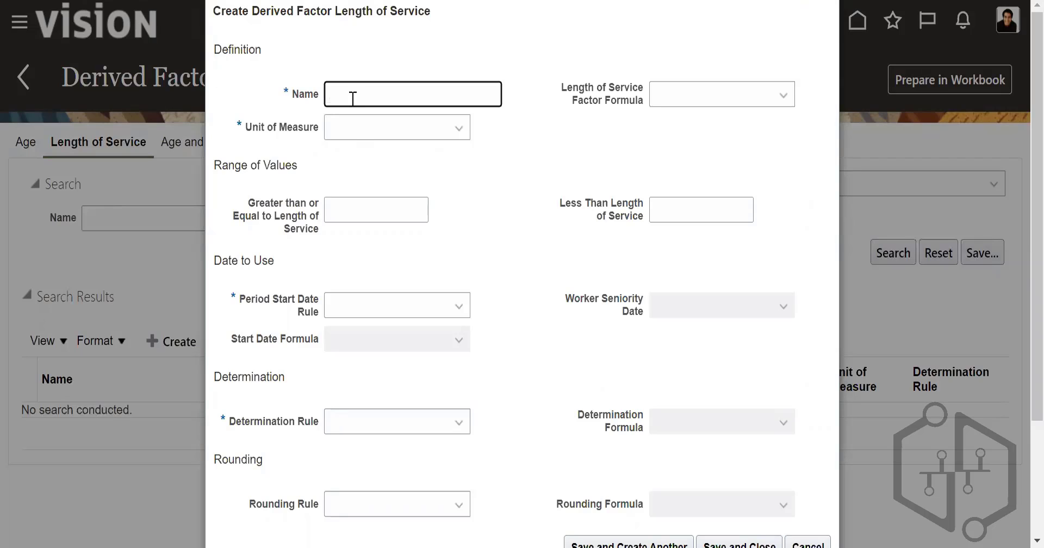
Step: Name the new length of service derived factor "US_Derived factors" and set its unit of measure to Days
text(US_Derived factors)
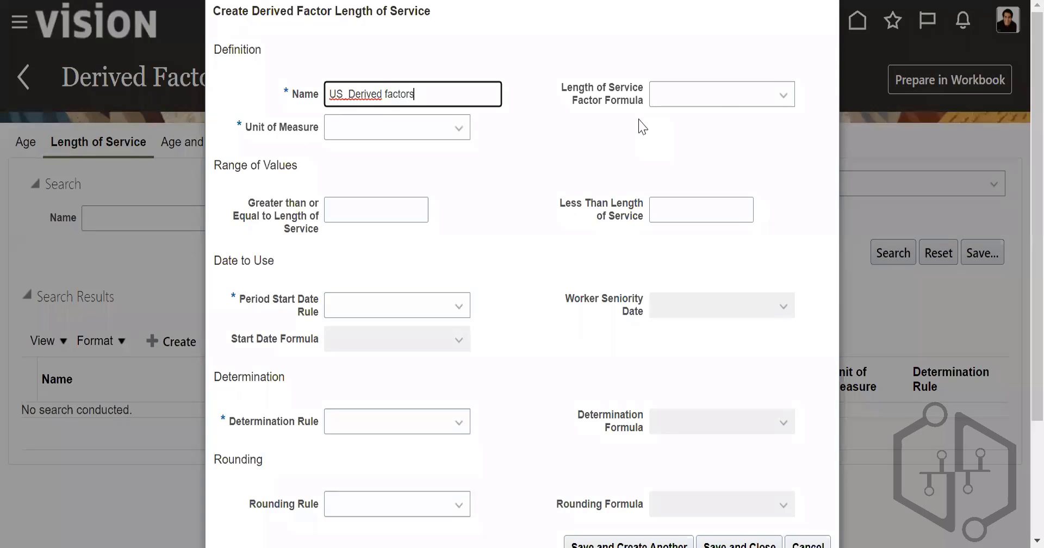
click(722, 106)
click(419, 137)
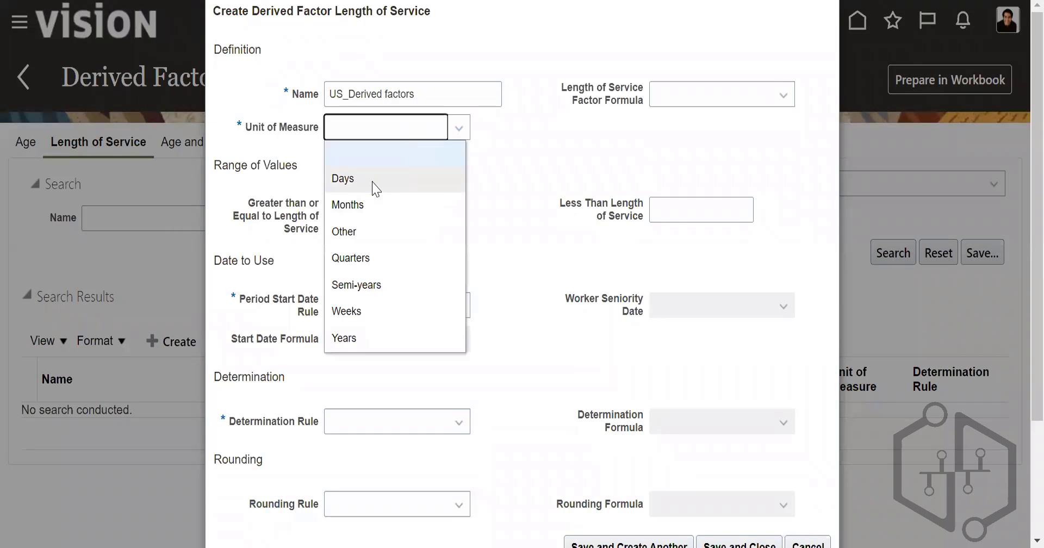
click(377, 181)
Step: Enter a length of service range of greater than or equal to 5 and less than 2
click(376, 216)
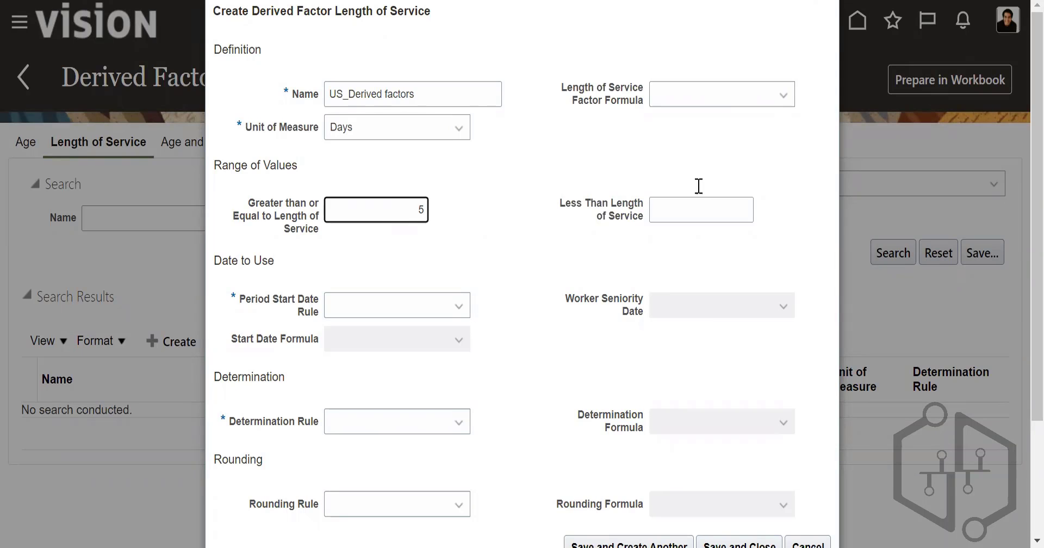
click(698, 213)
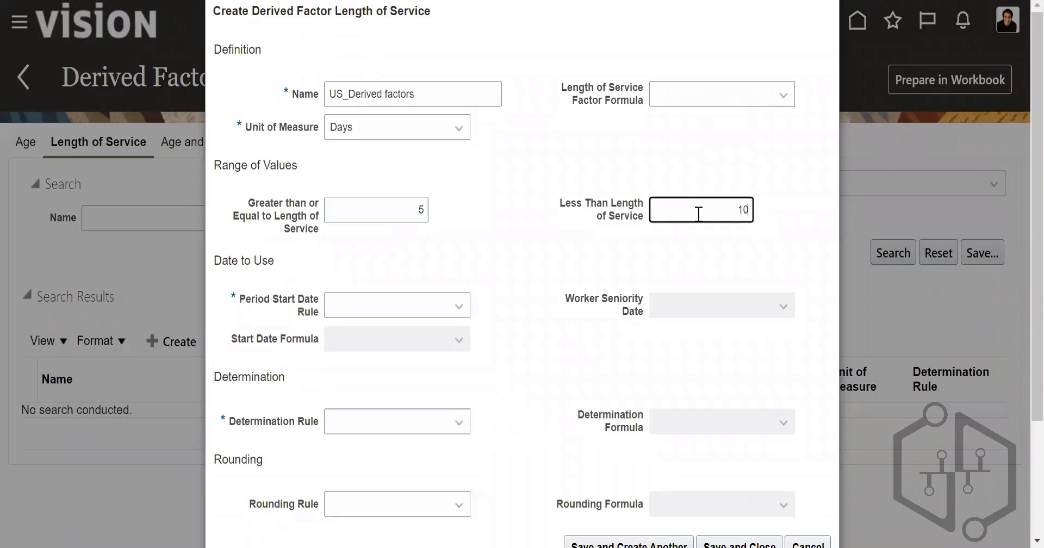
text(2)
Step: Set the Period Start Date Rule to "Date of hire" and the Determination Rule to "As of event date"
click(452, 310)
click(387, 387)
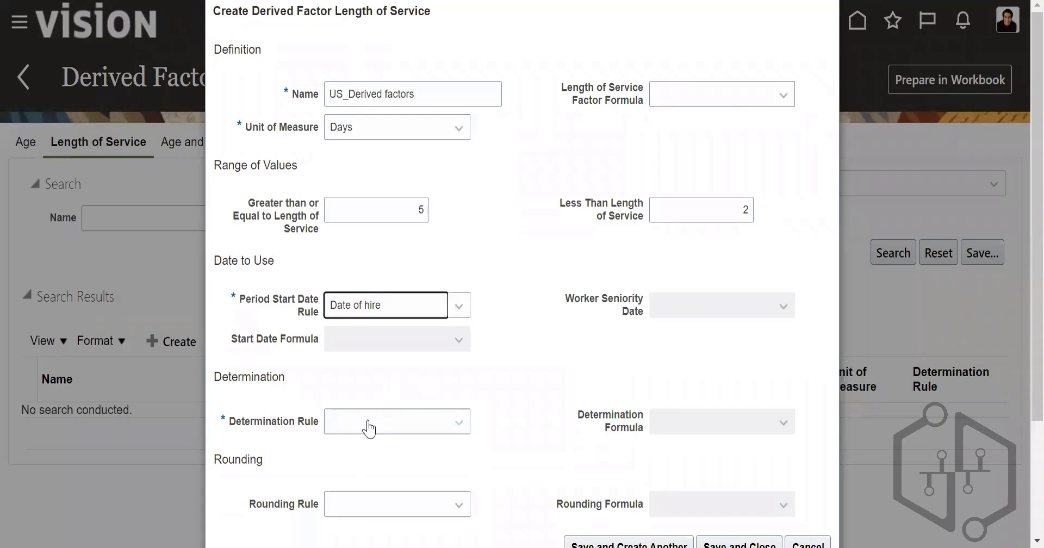
click(370, 423)
click(367, 193)
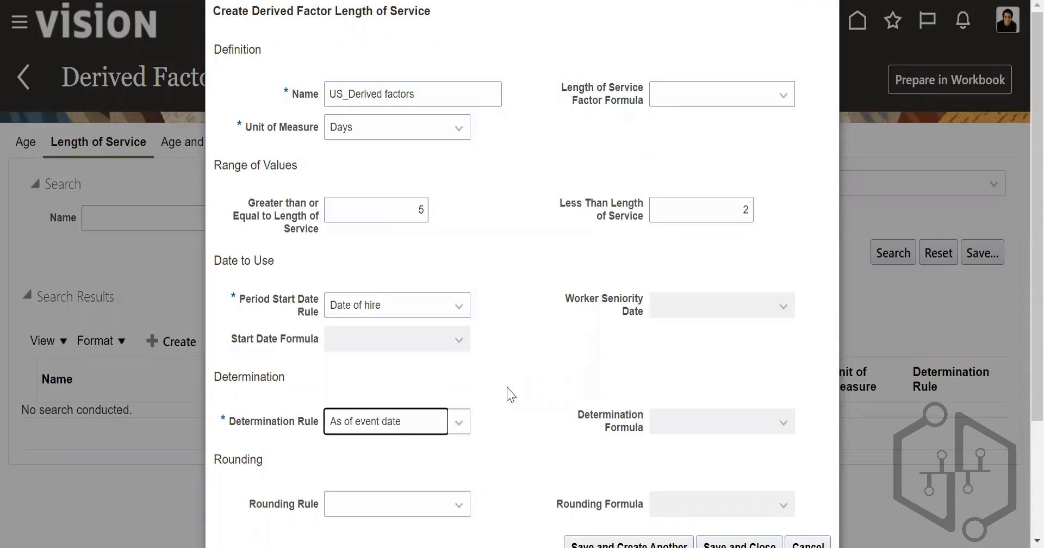
Step: Try to save and close the length of service factor with its current range
scroll(431, 380, down, 3)
scroll(714, 402, up, 3)
scroll(706, 387, down, 3)
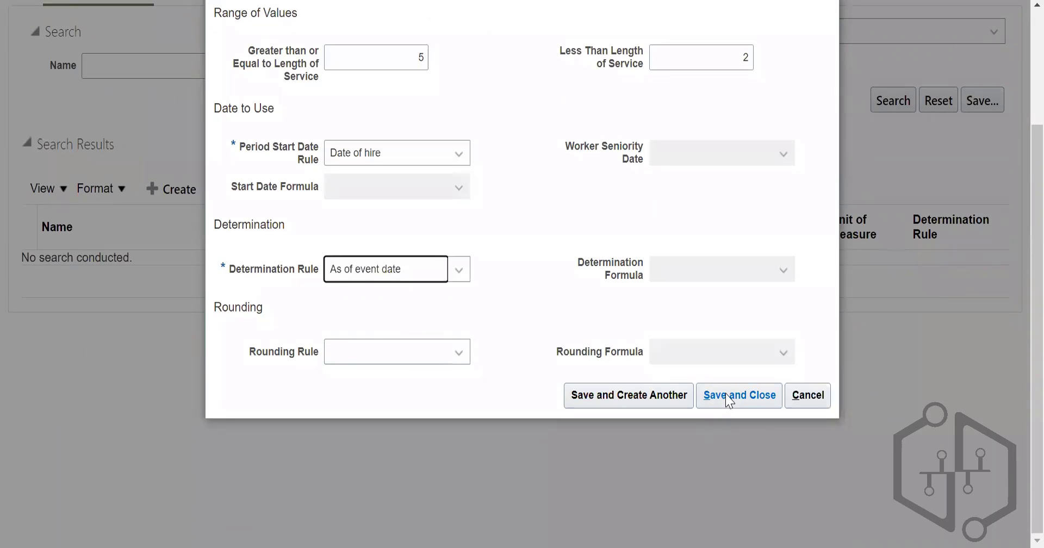
scroll(726, 398, up, 3)
scroll(750, 413, down, 3)
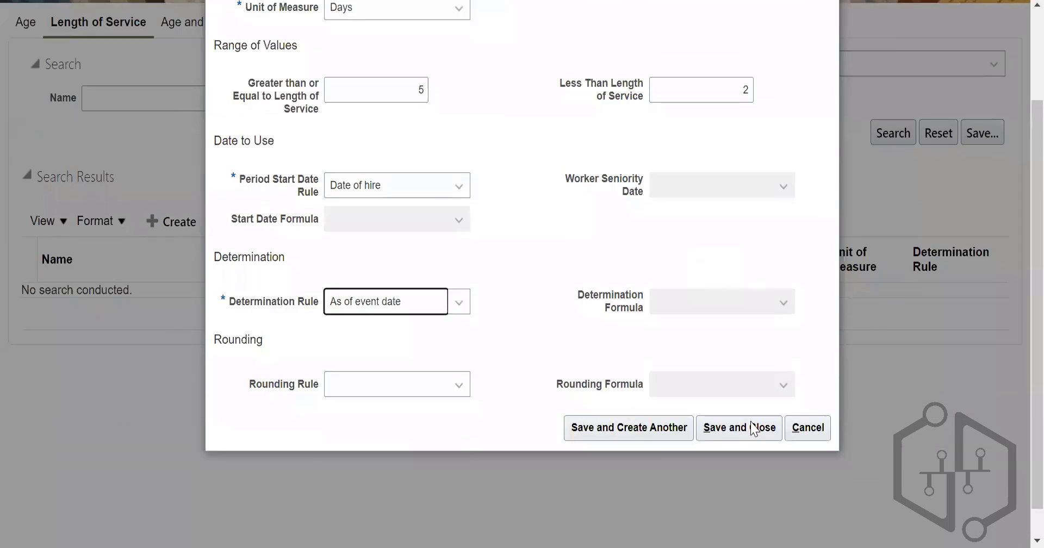
click(742, 400)
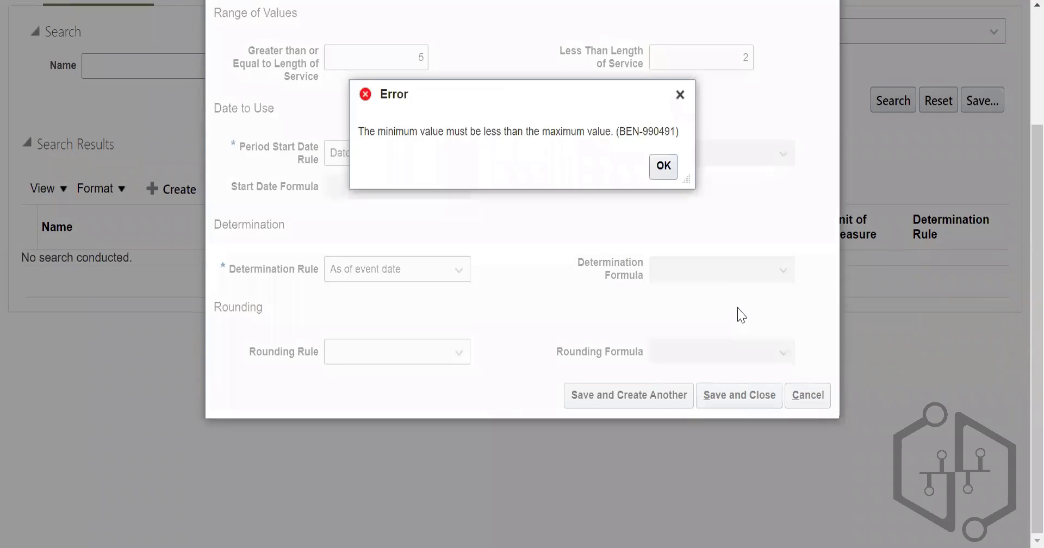
click(661, 170)
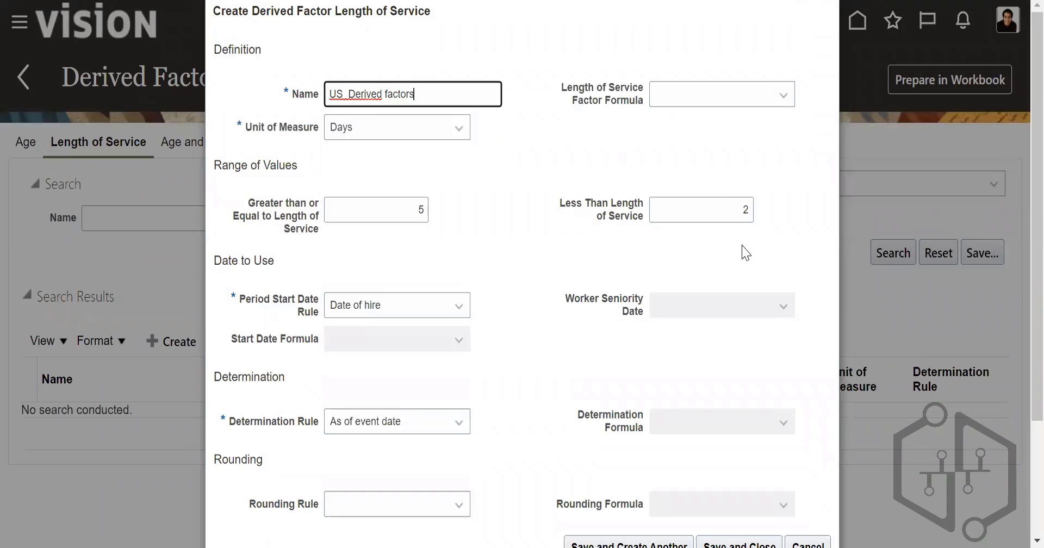
Step: Correct the length of service range to greater than or equal to 2 and less than 5
click(748, 214)
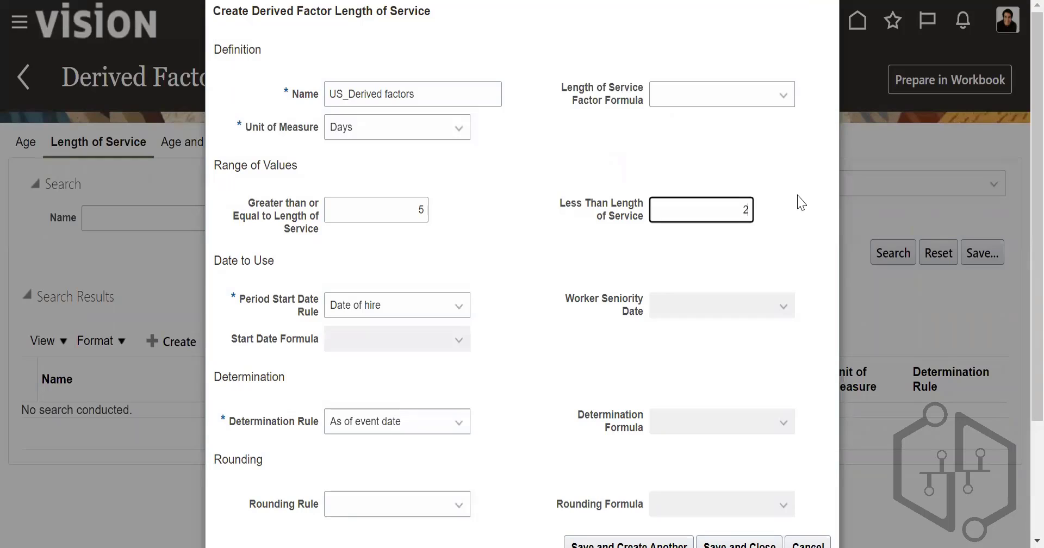
click(428, 210)
text(2)
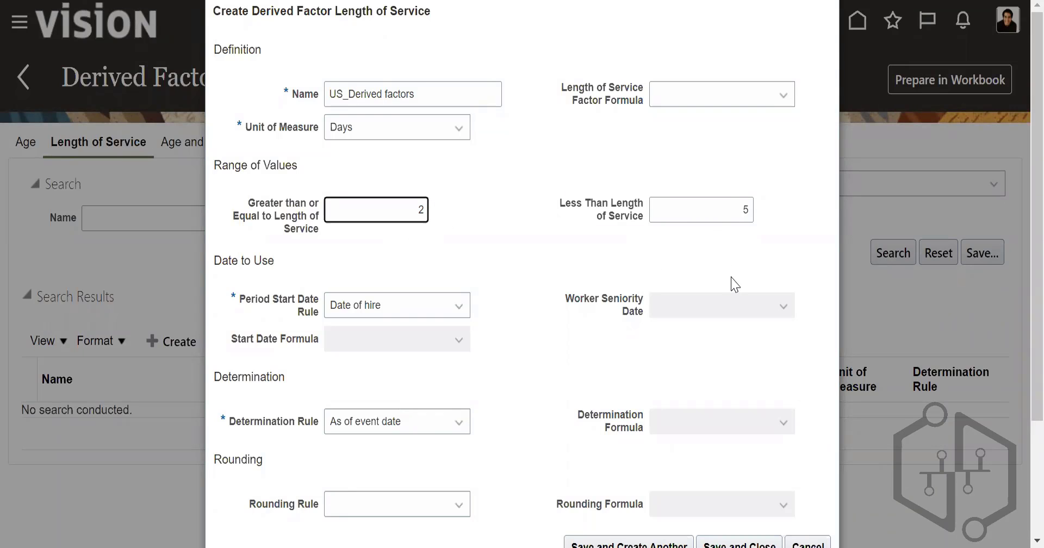
Step: Save and close the length of service factor and return to the Derived Factors page
scroll(1022, 228, down, 3)
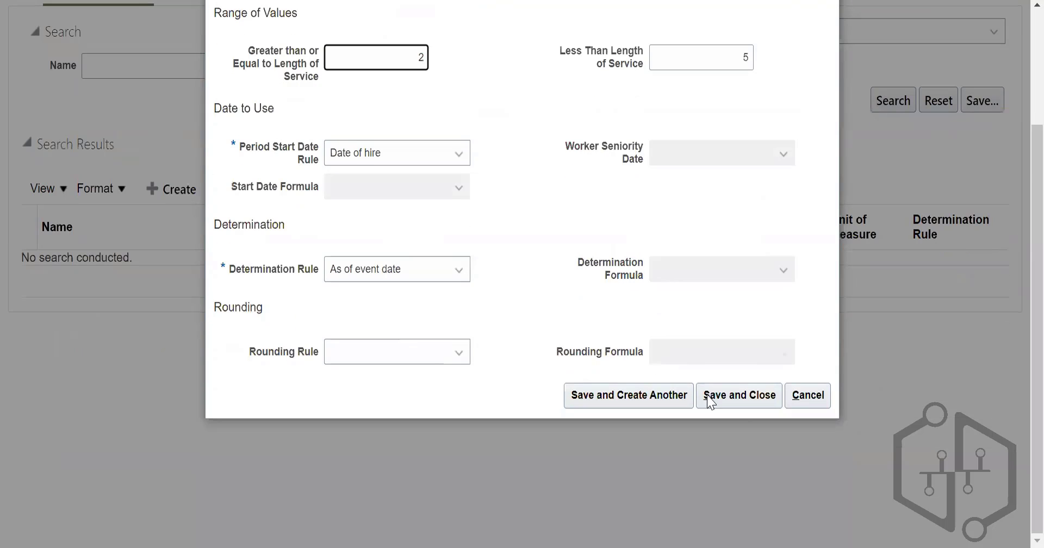
click(718, 396)
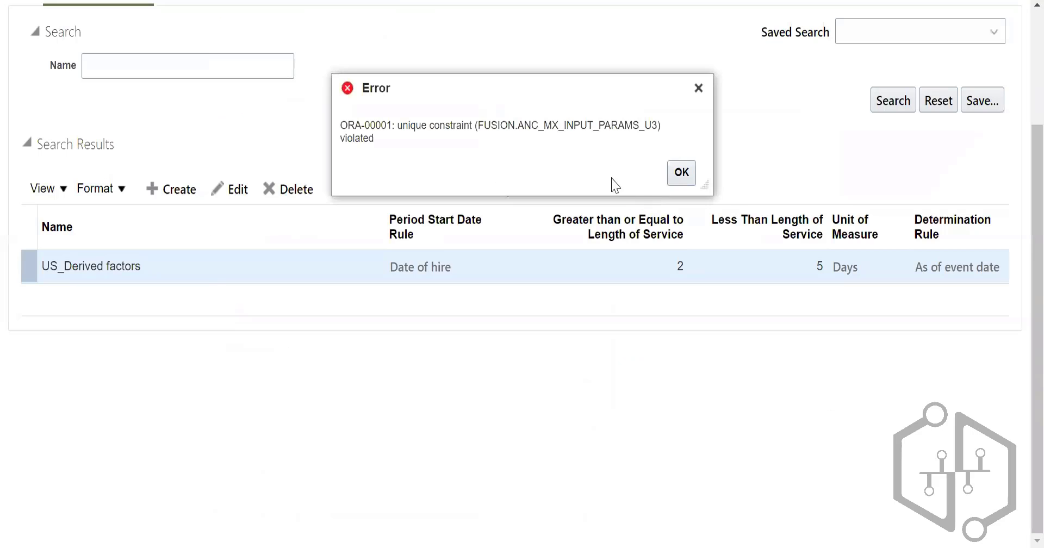
click(682, 172)
scroll(594, 280, down, 2)
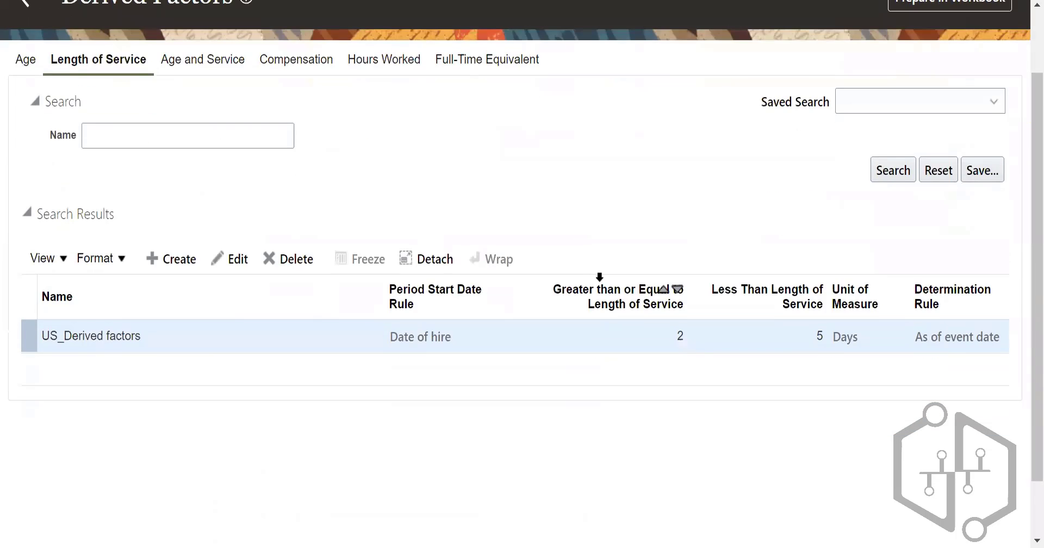
scroll(599, 277, up, 2)
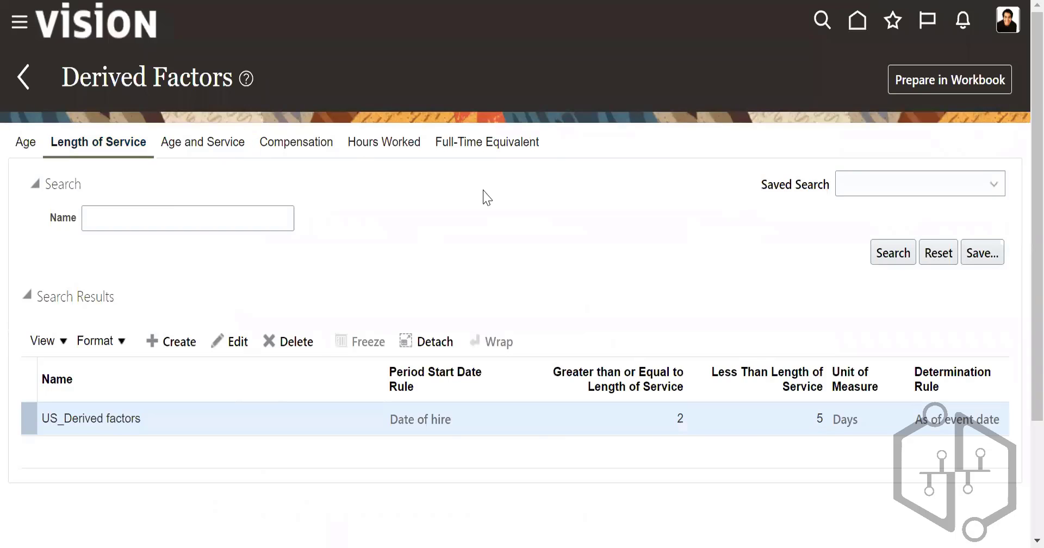
Step: Start a new Age and Service derived factor and name it "US_Age of service"
scroll(270, 230, down, 3)
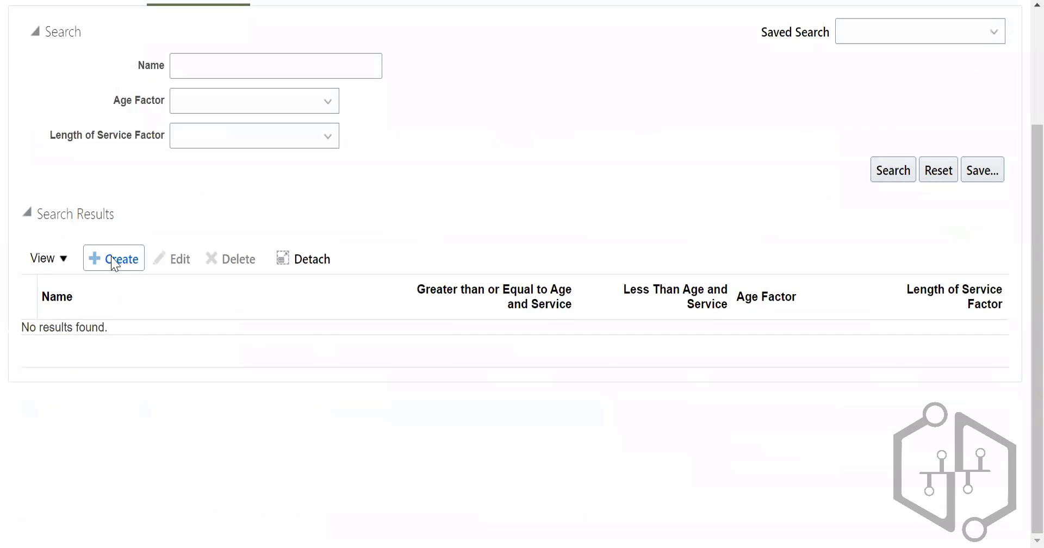
click(113, 258)
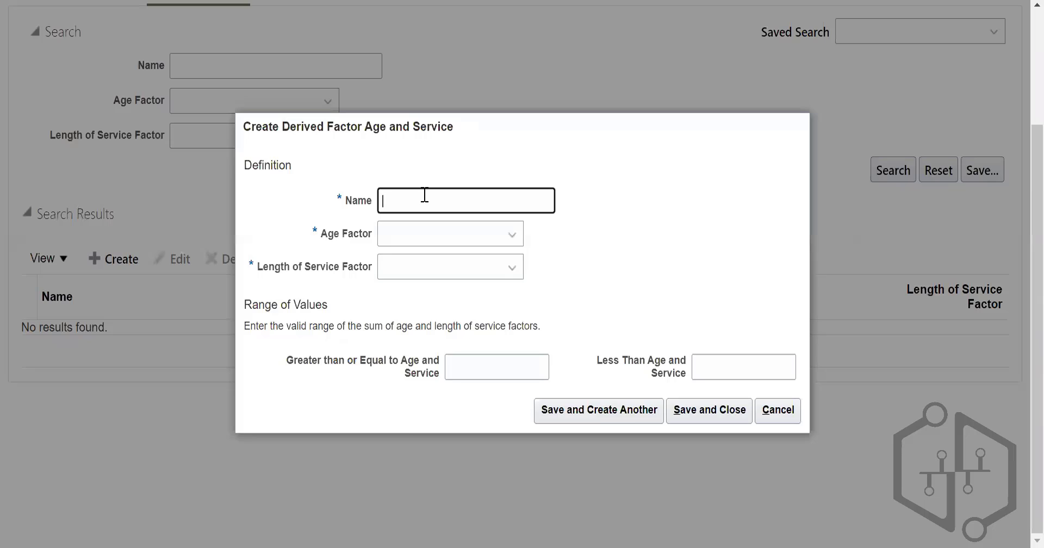
click(425, 194)
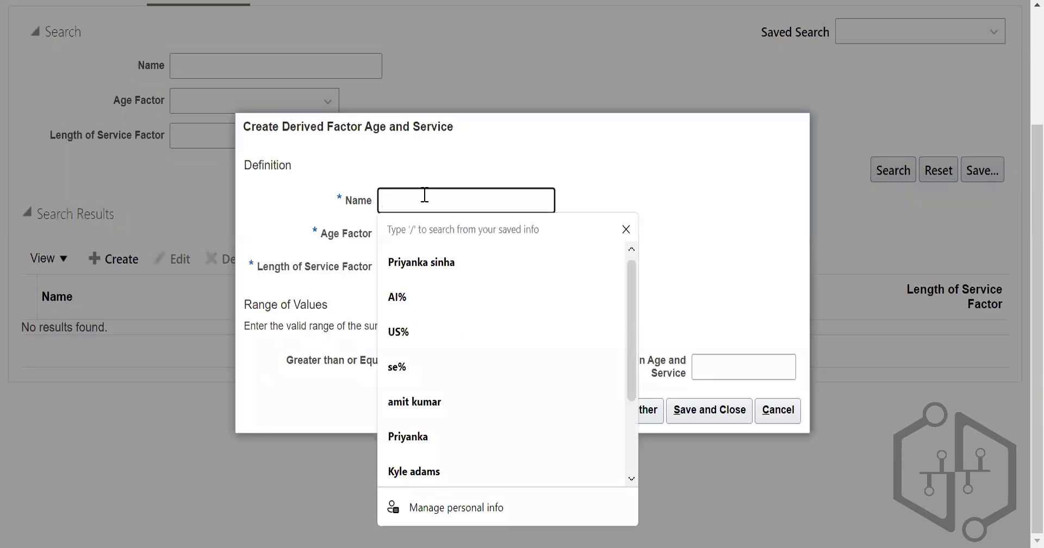
text(US )
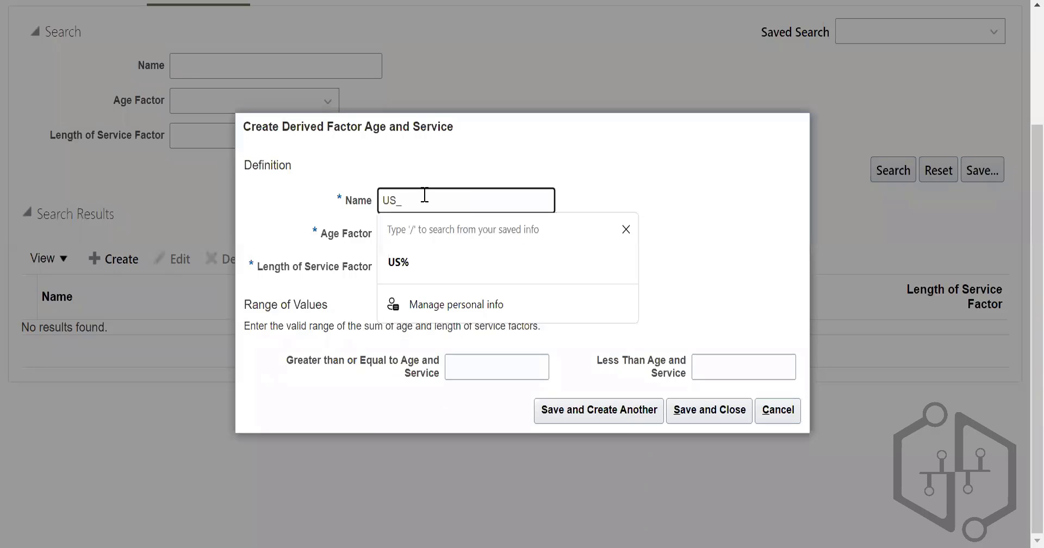
text(Age of service)
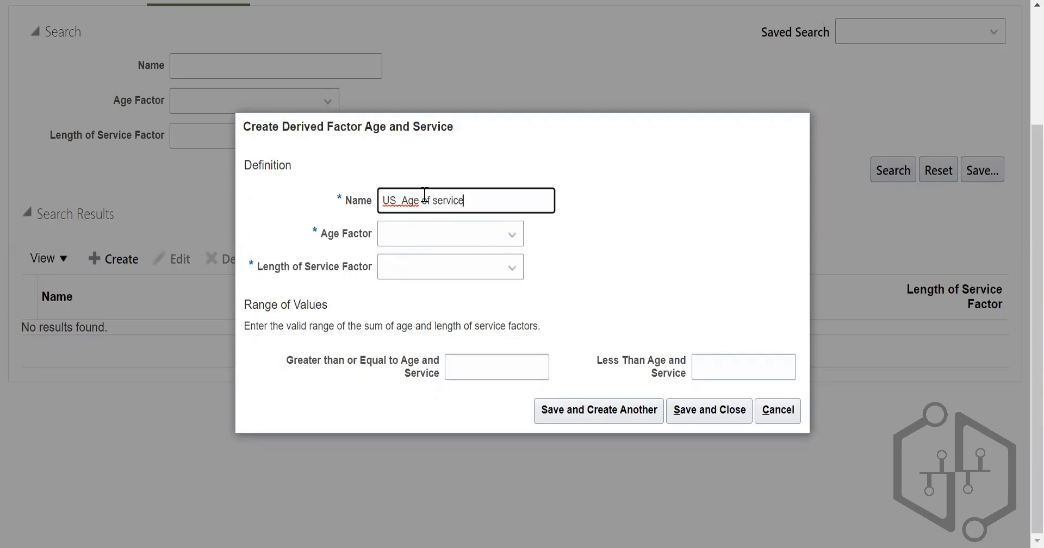
Step: Set the Age Factor to "Age 22 and above" and the Length of Service Factor to "1+ Year of Service"
click(414, 241)
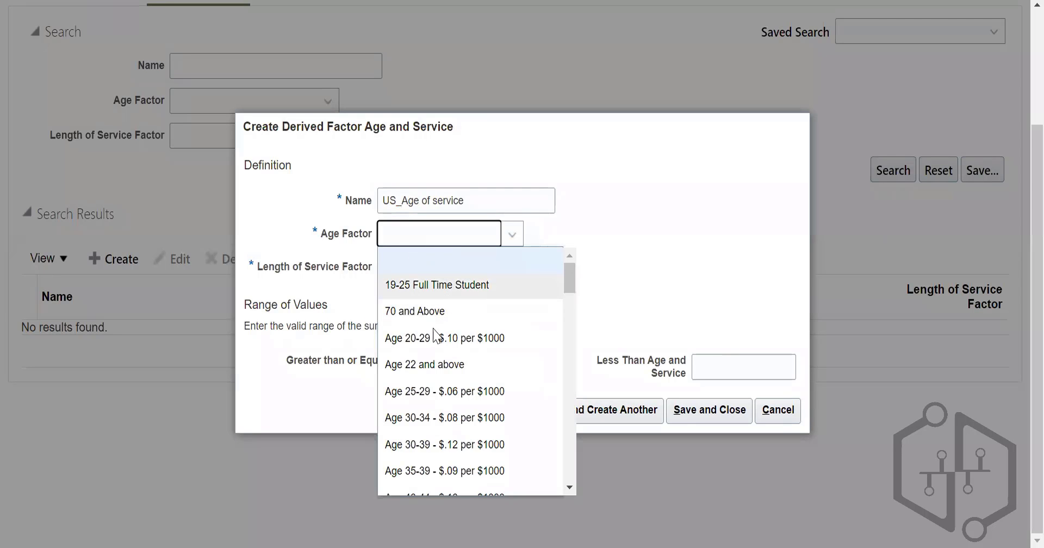
click(450, 365)
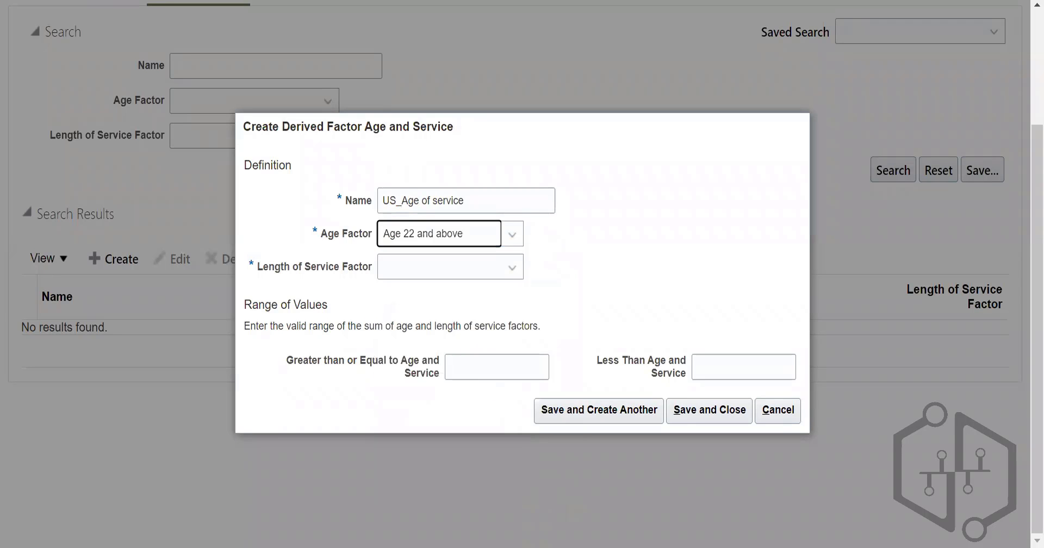
click(451, 278)
click(443, 370)
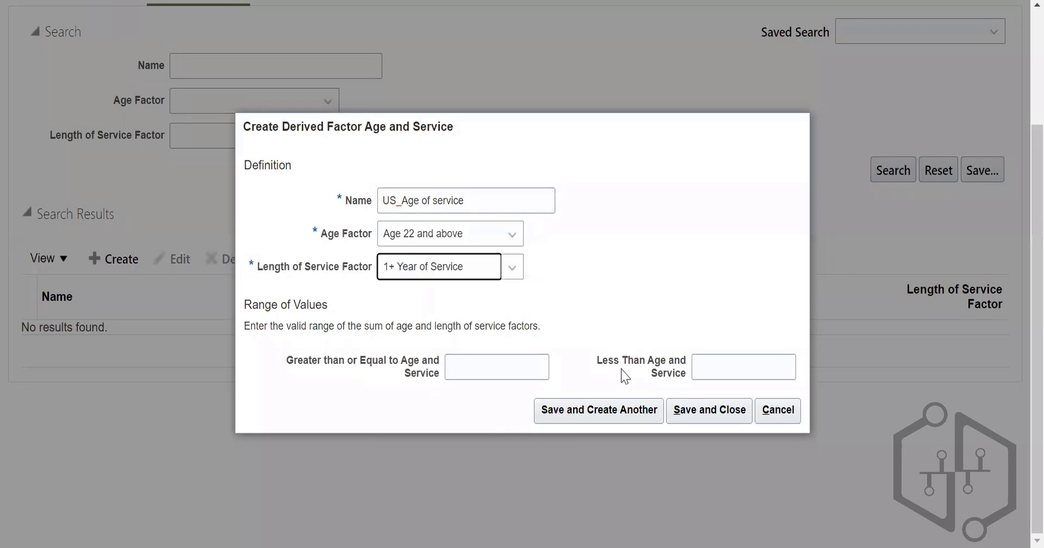
Step: Set the age and service range to greater than or equal to 3 and less than 5
click(547, 362)
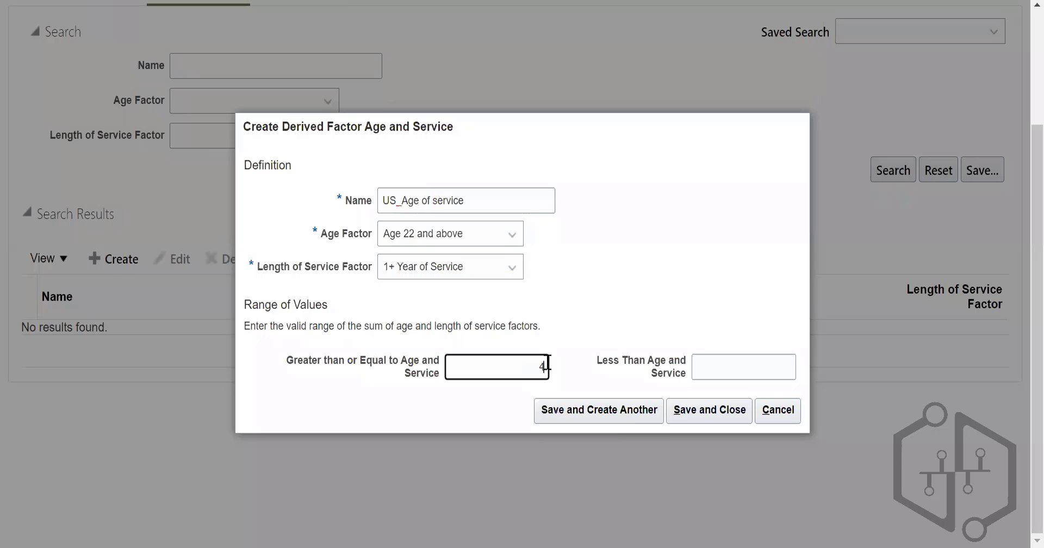
click(722, 367)
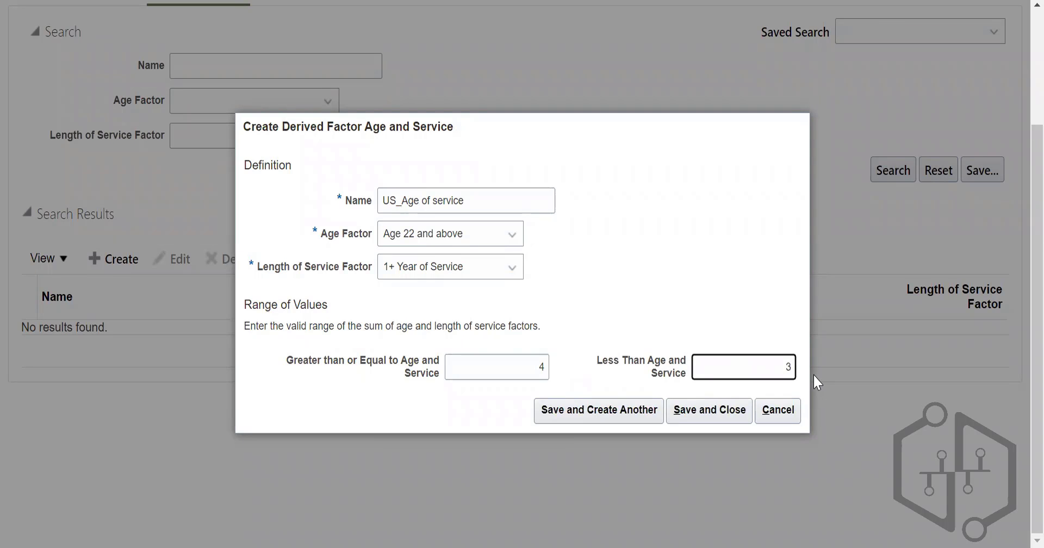
click(546, 367)
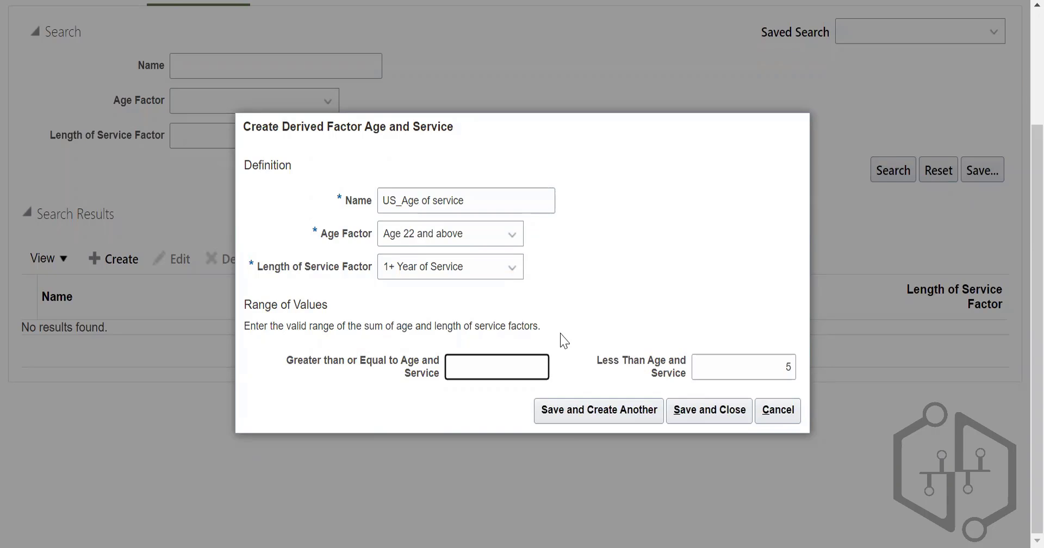
text(3)
Step: Save the age and service factor, dismiss the error message and close the blank creation form
click(628, 418)
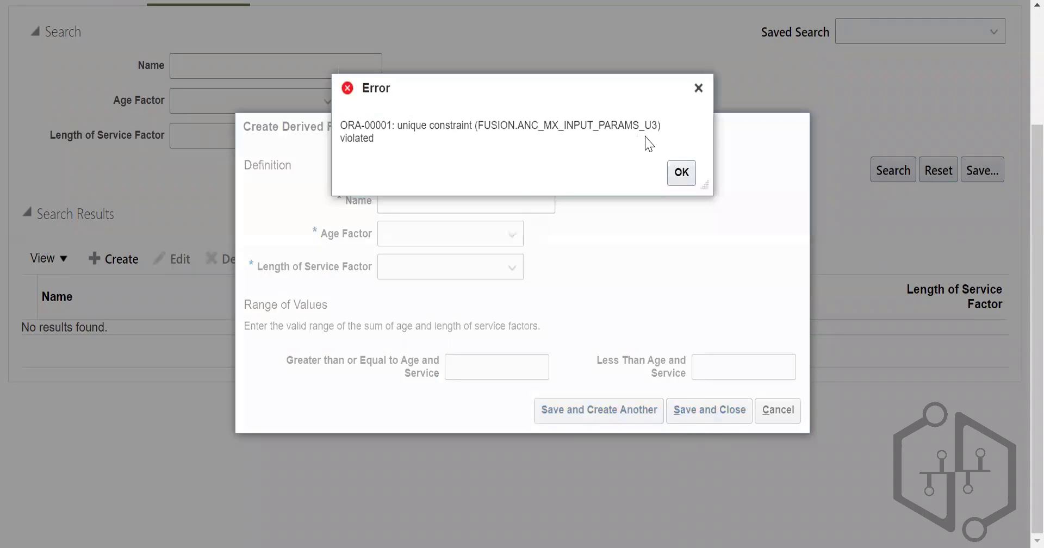
click(682, 173)
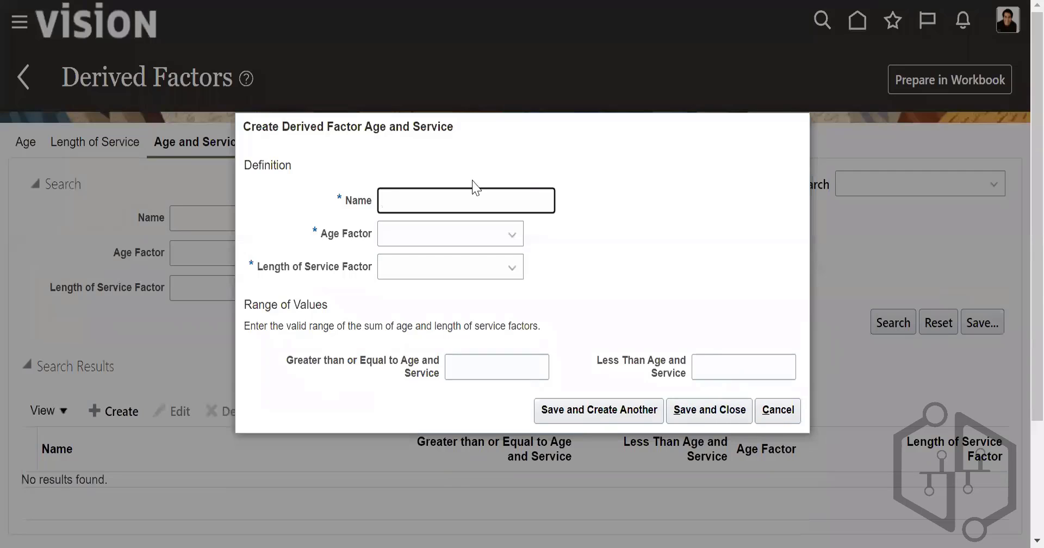
click(791, 410)
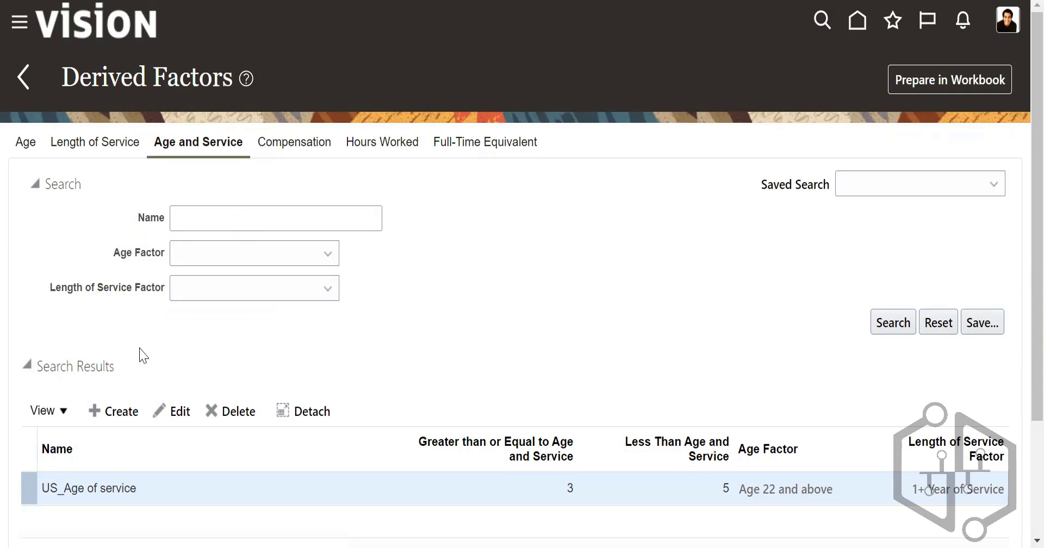
Step: Leave Derived Factors, open Eligibility Profiles and start creating a participant eligibility profile
click(23, 79)
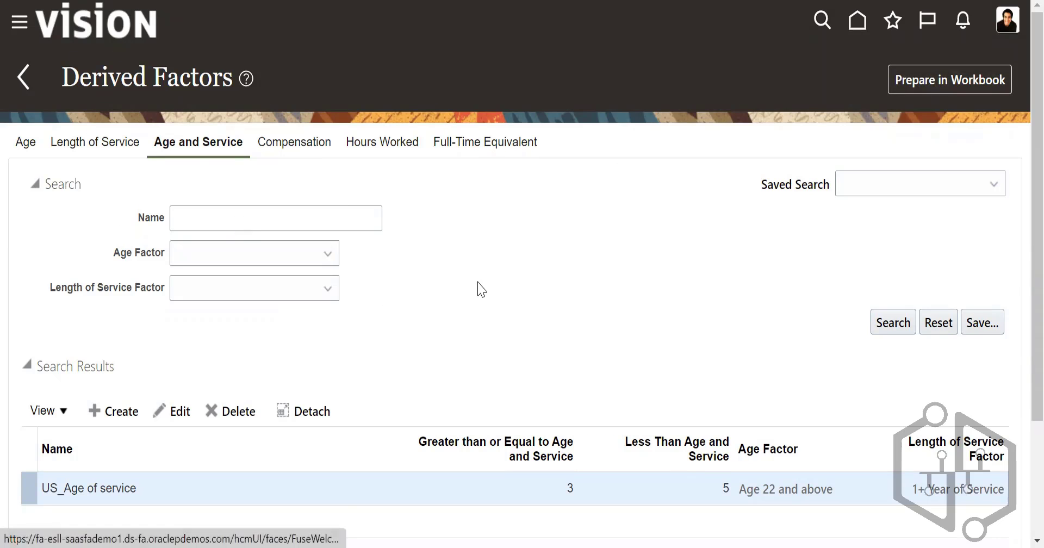
scroll(488, 293, down, 18)
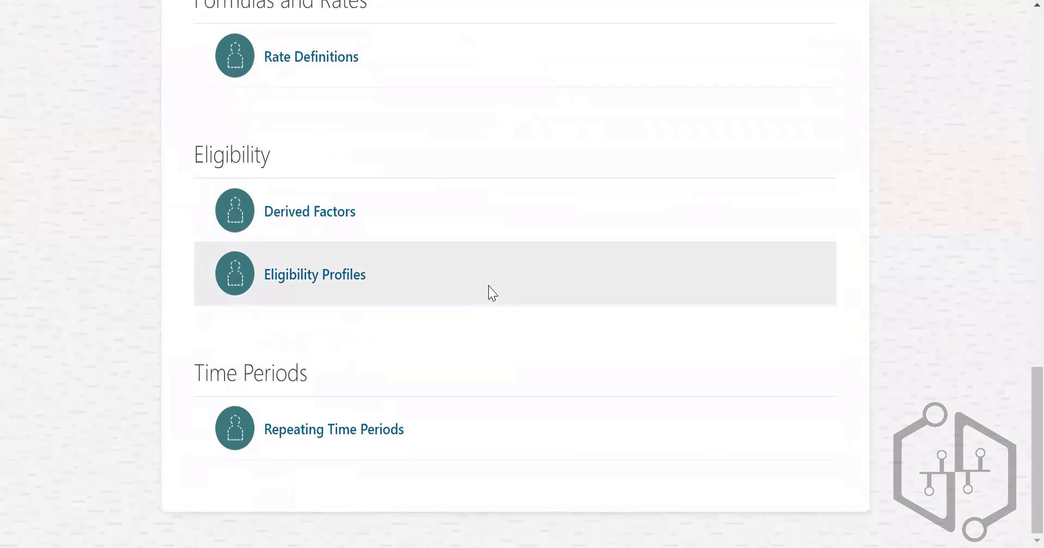
click(348, 279)
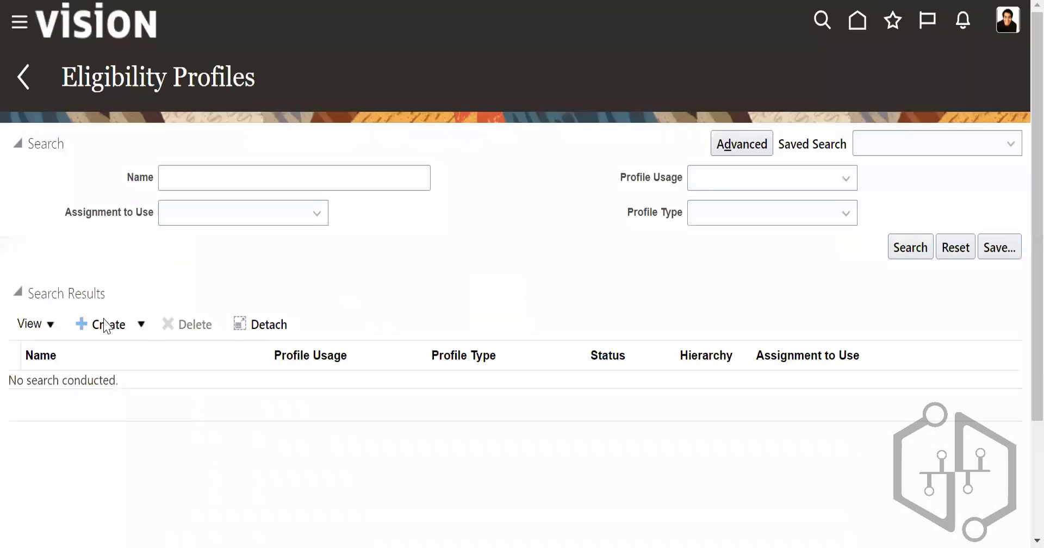
click(100, 325)
click(180, 353)
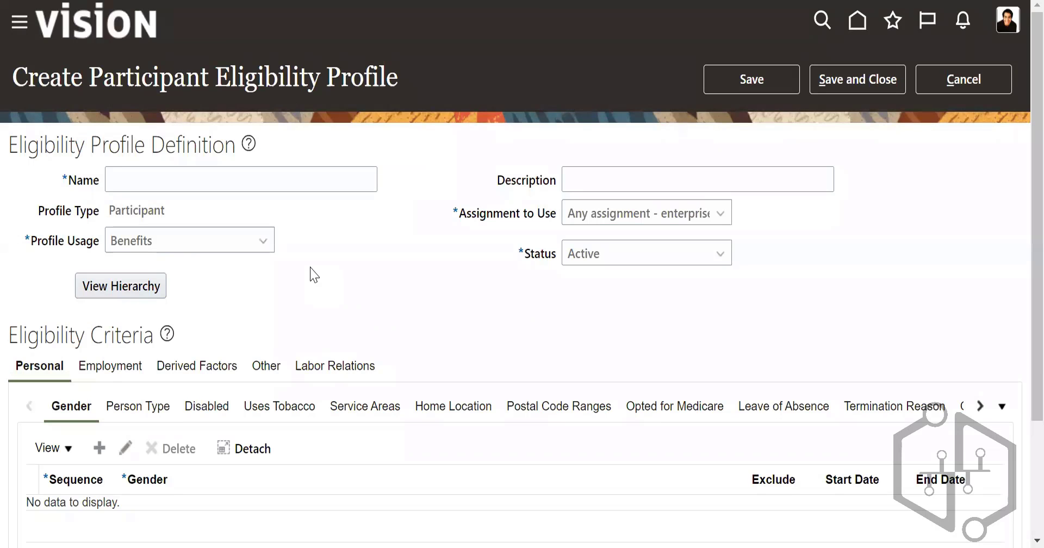
Step: Name the participant eligibility profile "US_Eligibility profile"
click(201, 178)
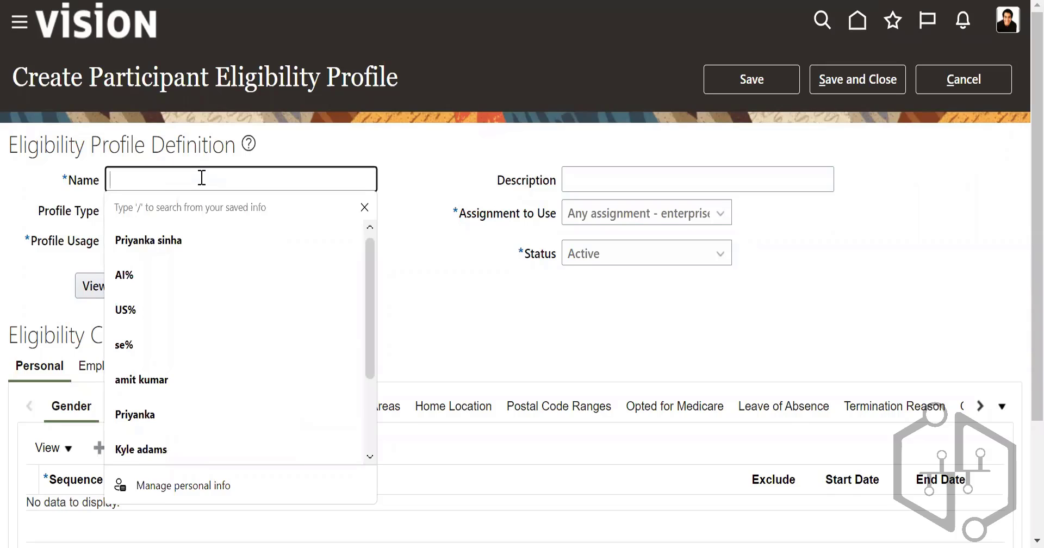
text(US_Elog)
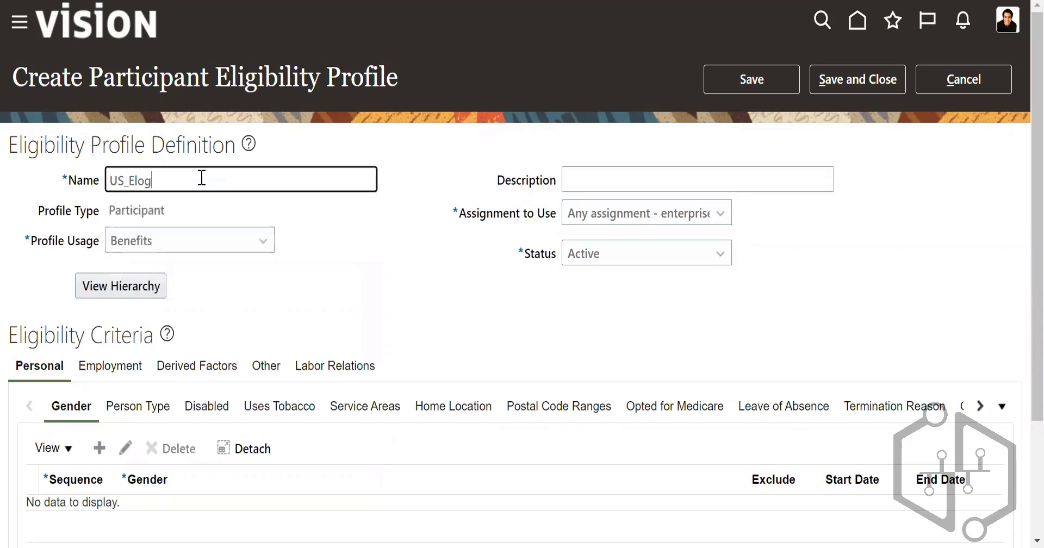
text(ibility)
key(BackSpace)
text(lity)
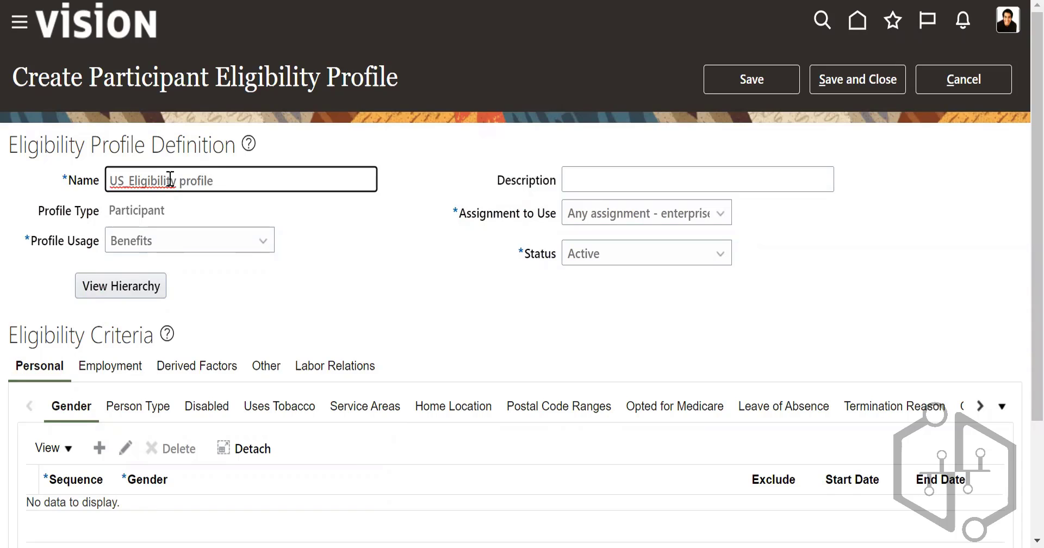
Step: Try Global as the Profile Usage of the eligibility profile
click(157, 250)
click(163, 275)
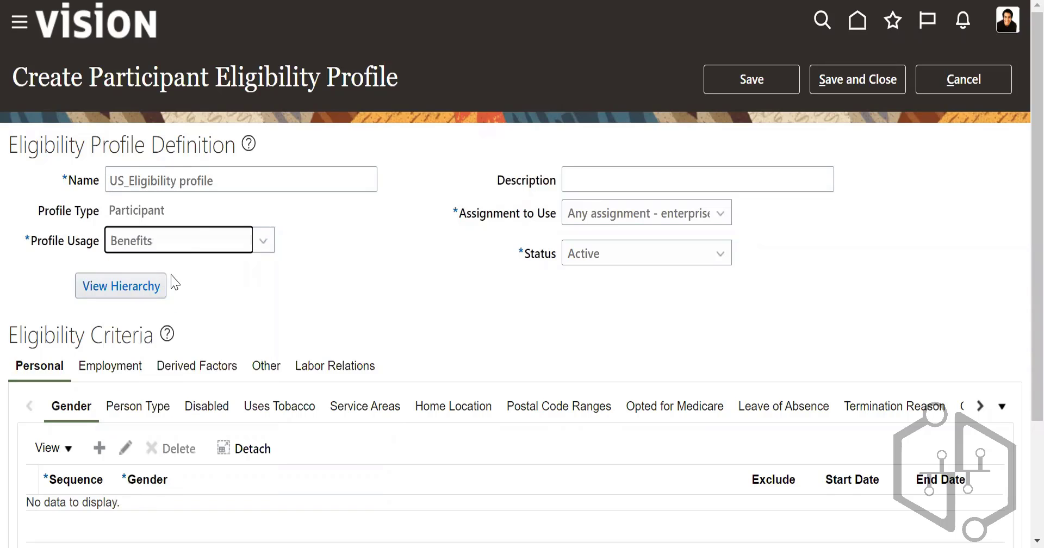
click(190, 240)
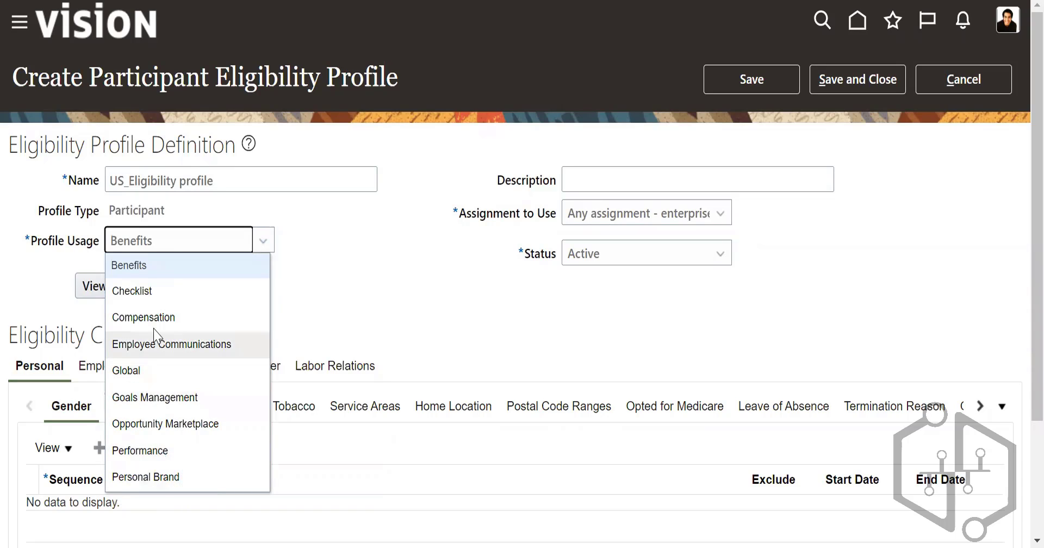
click(157, 371)
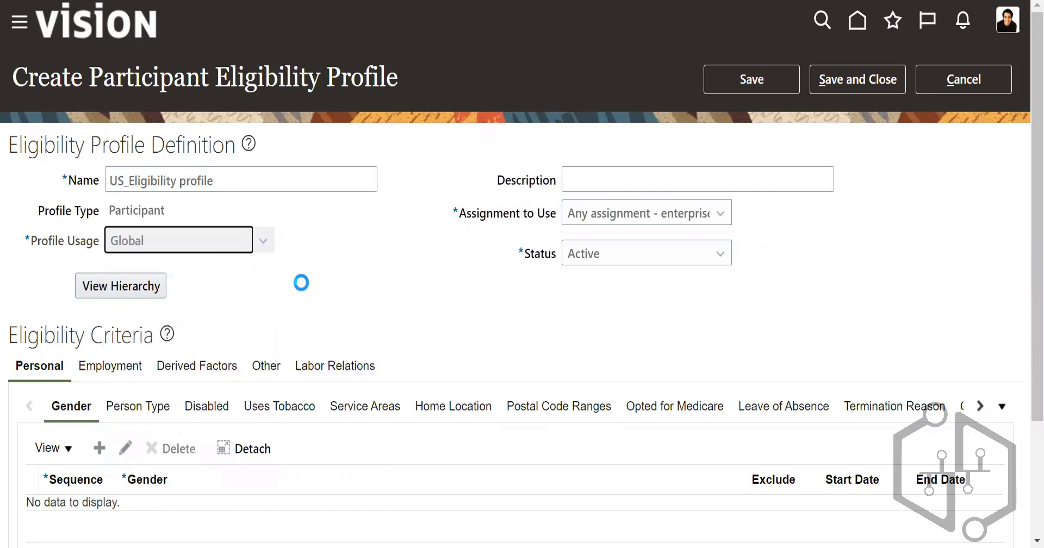
Step: Set the Profile Usage to Benefits and the Assignment to Use to "Any assignment - legal employer"
click(213, 246)
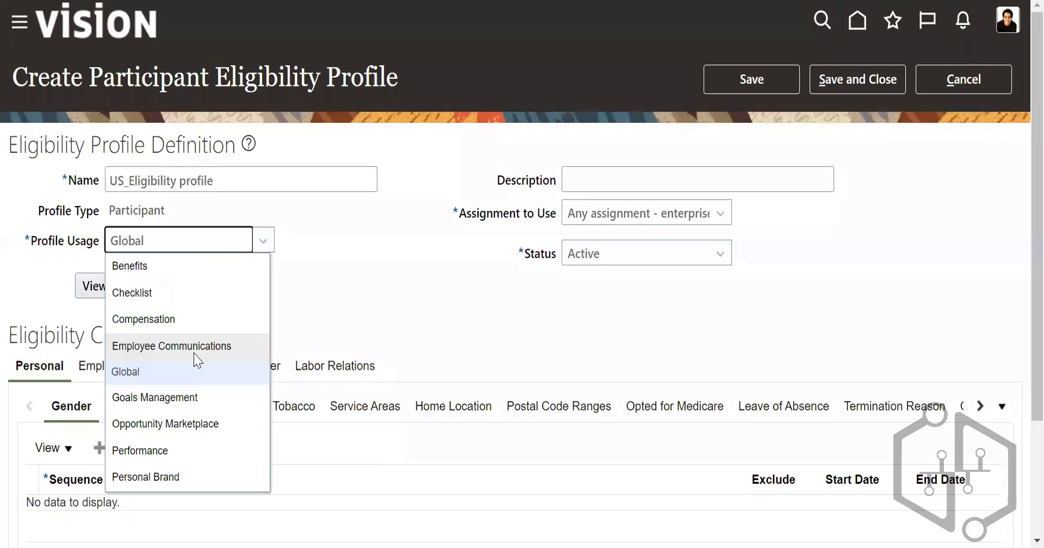
click(163, 268)
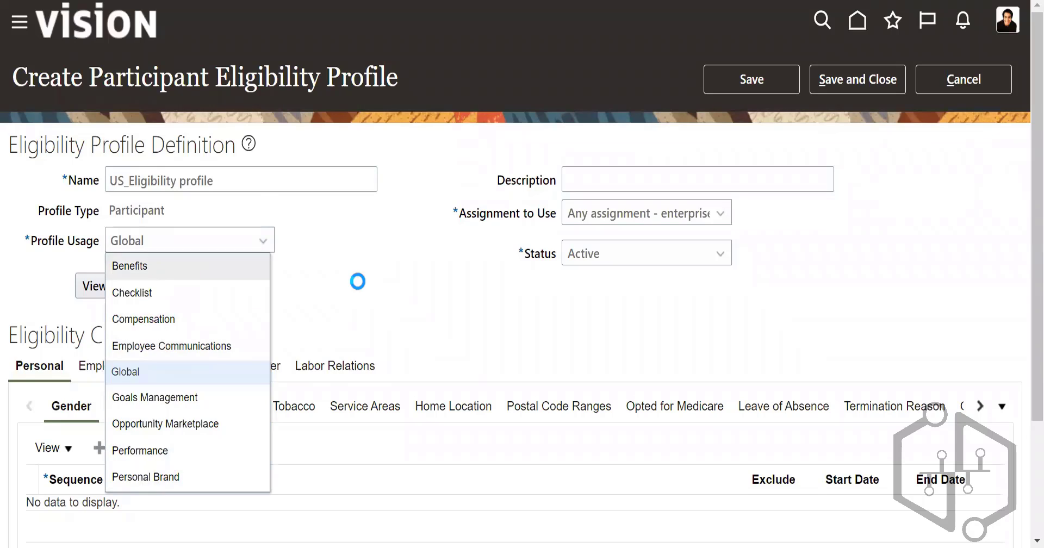
click(643, 225)
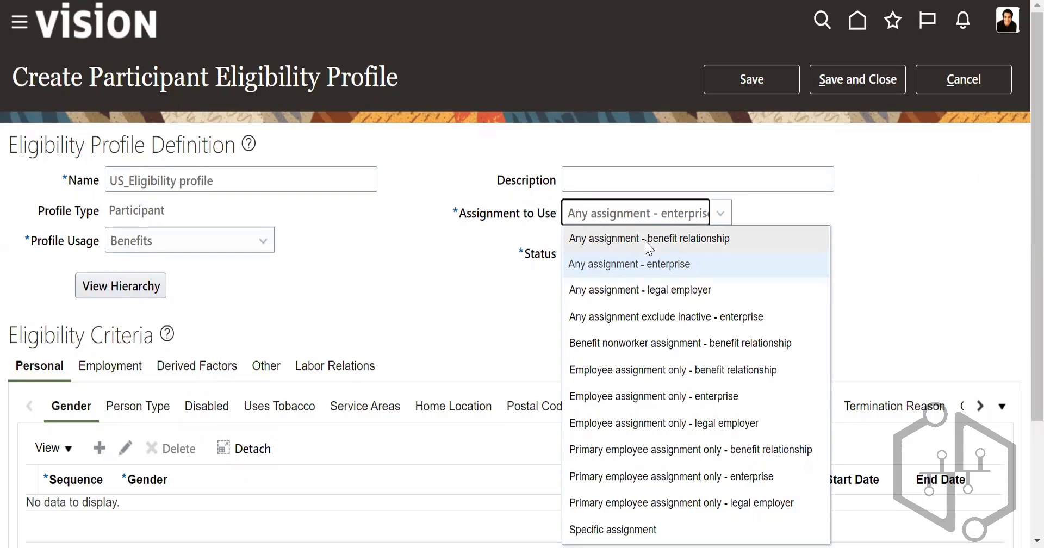
click(625, 290)
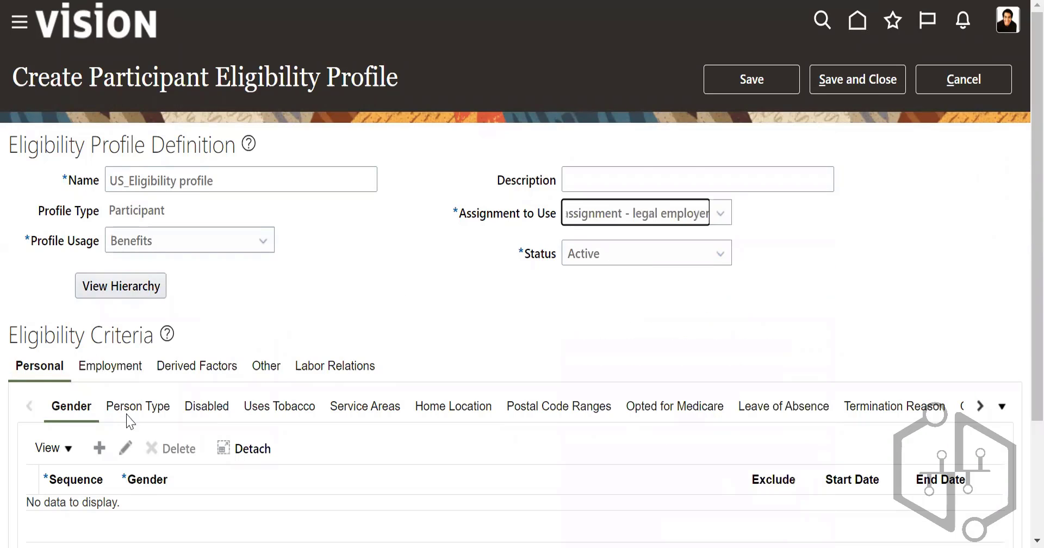
Step: Add a Gender row to the personal eligibility criteria with sequence 1 and the value Female
scroll(130, 422, down, 3)
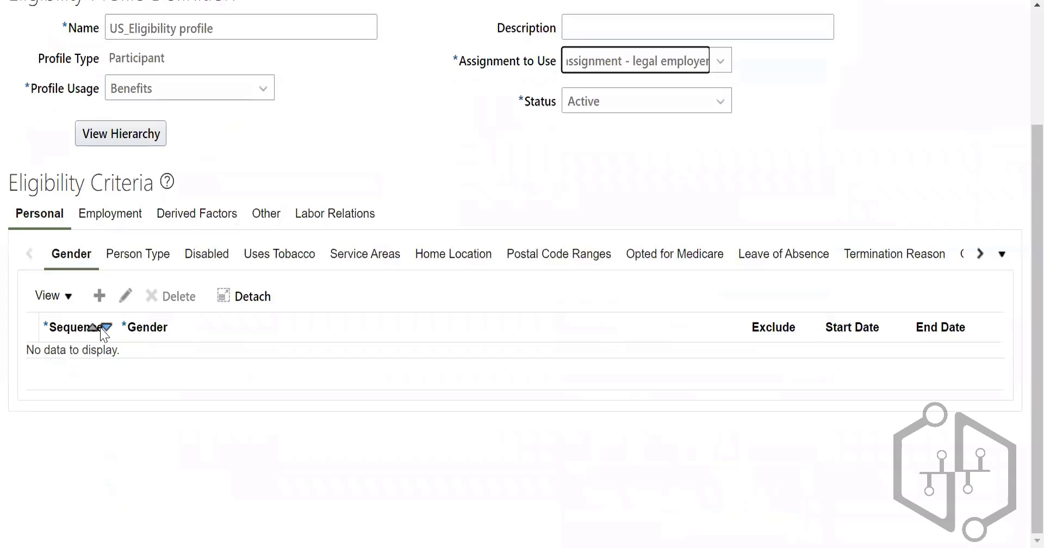
click(100, 295)
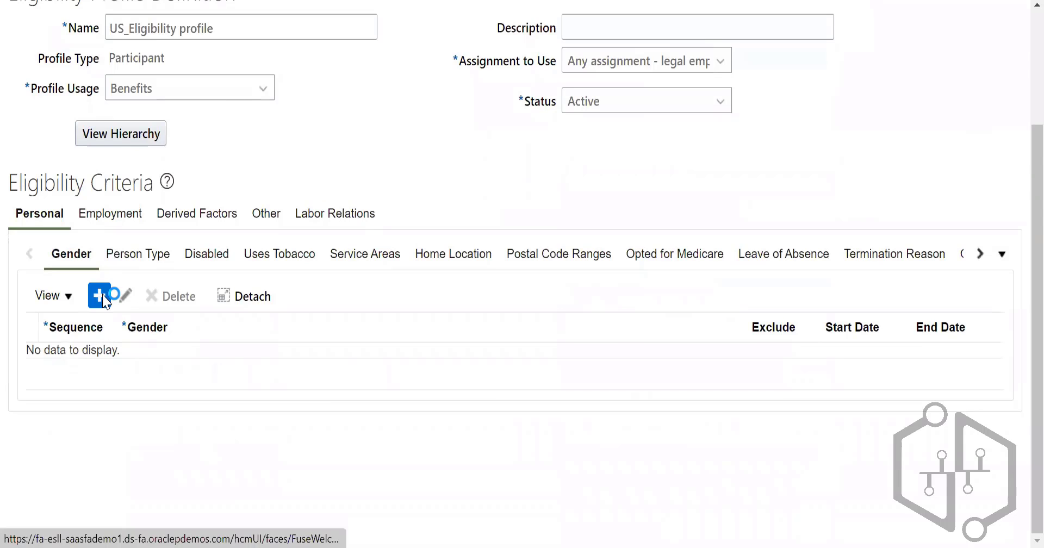
click(94, 367)
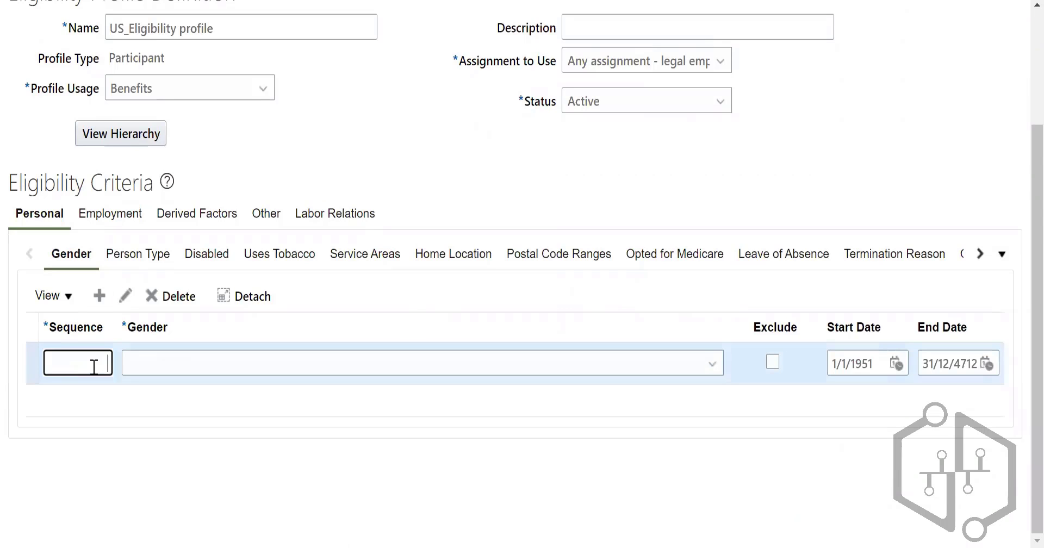
text(1)
click(174, 366)
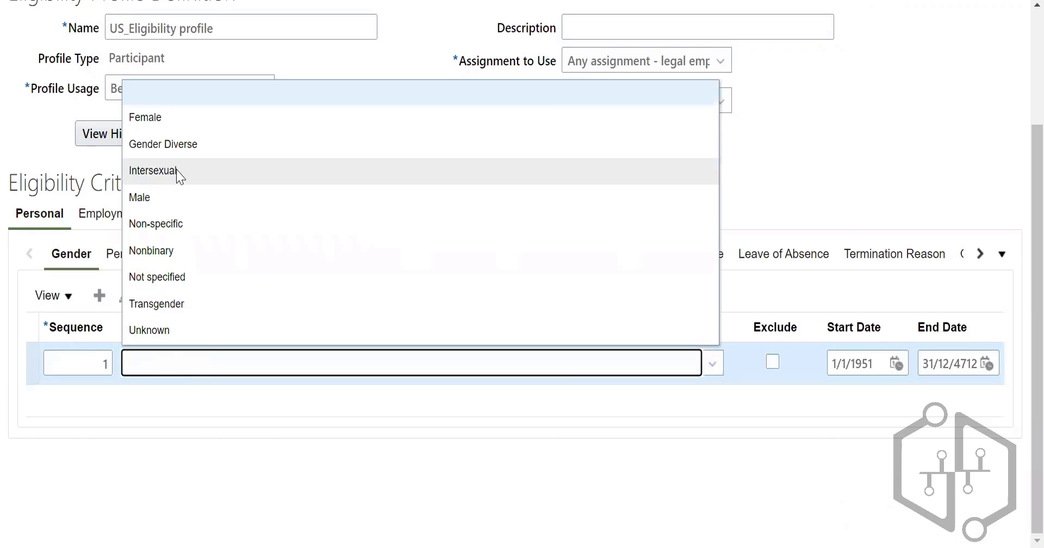
click(177, 128)
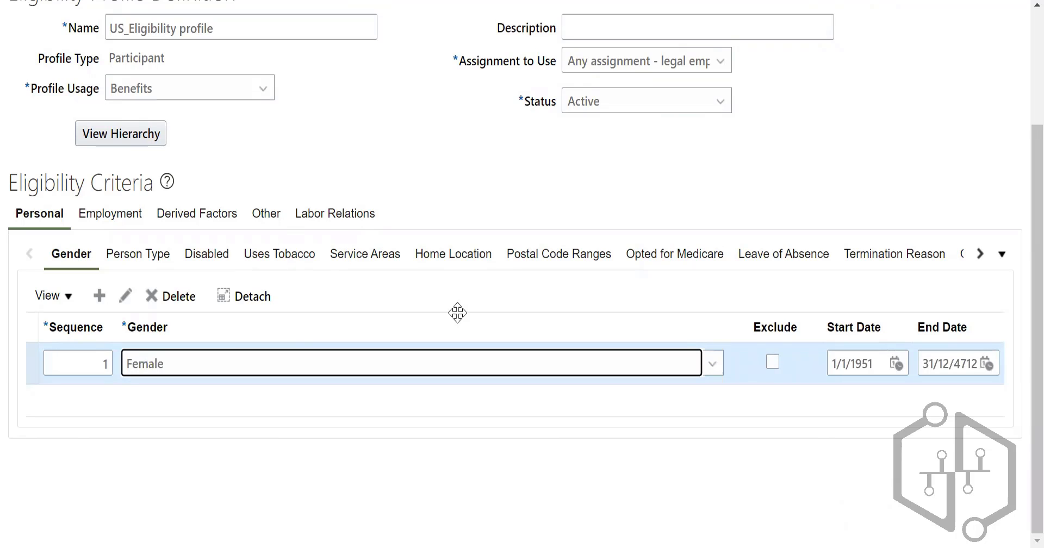
Step: Add an Assignment Category row to the employment eligibility criteria with sequence 1 and the value Full-time
click(130, 213)
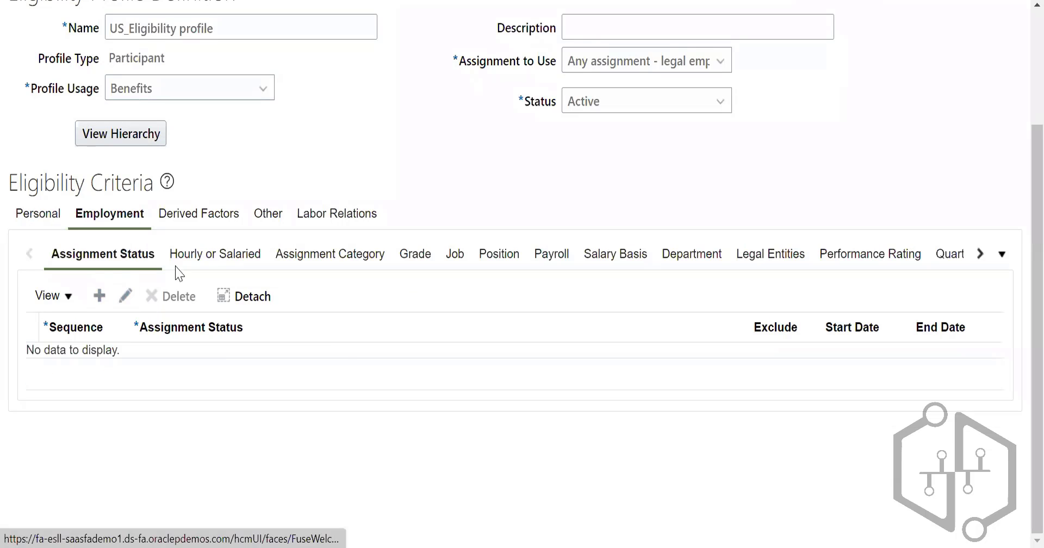
click(327, 267)
click(99, 296)
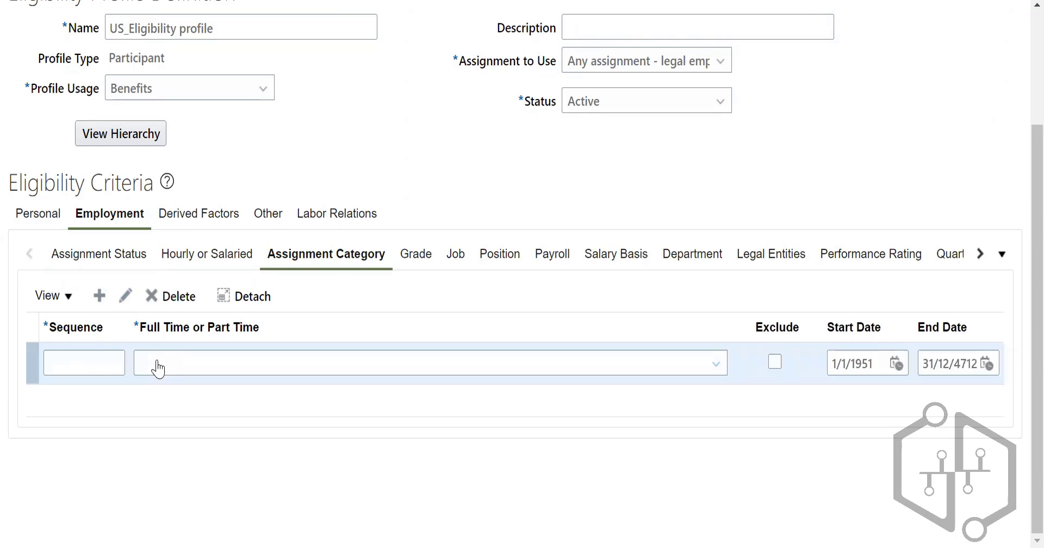
click(98, 357)
text(1)
click(205, 373)
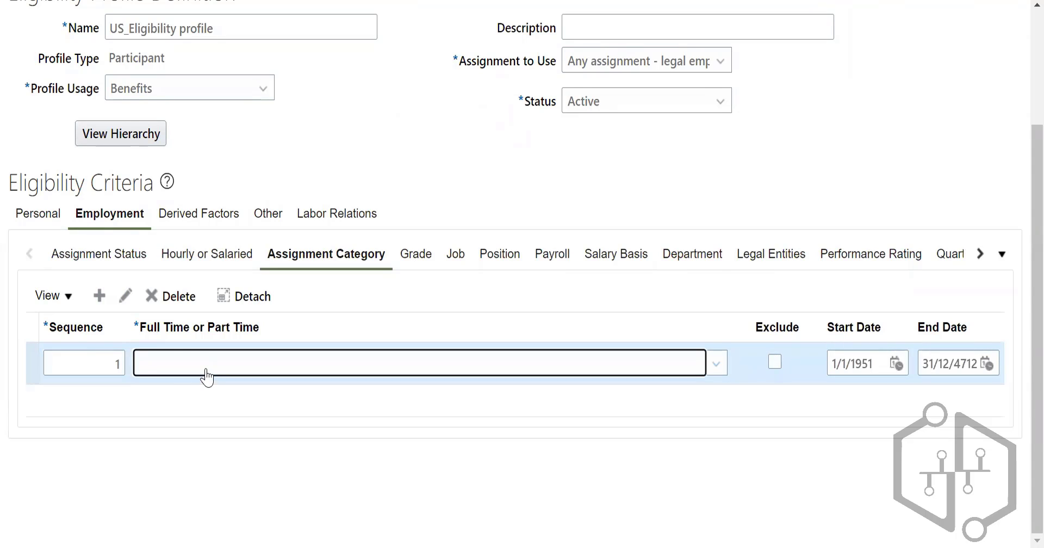
scroll(243, 252, down, 2)
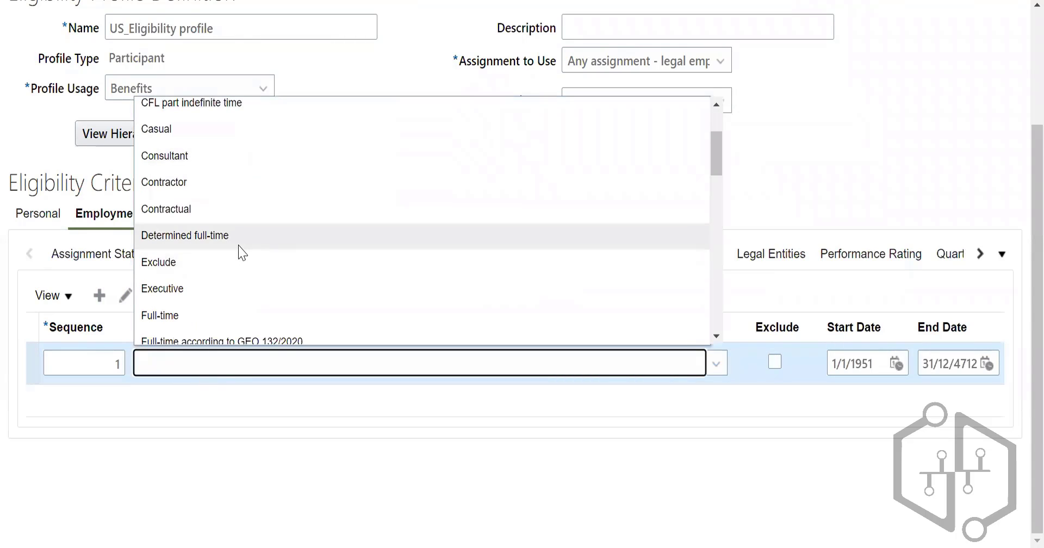
scroll(242, 252, down, 2)
scroll(243, 251, down, 1)
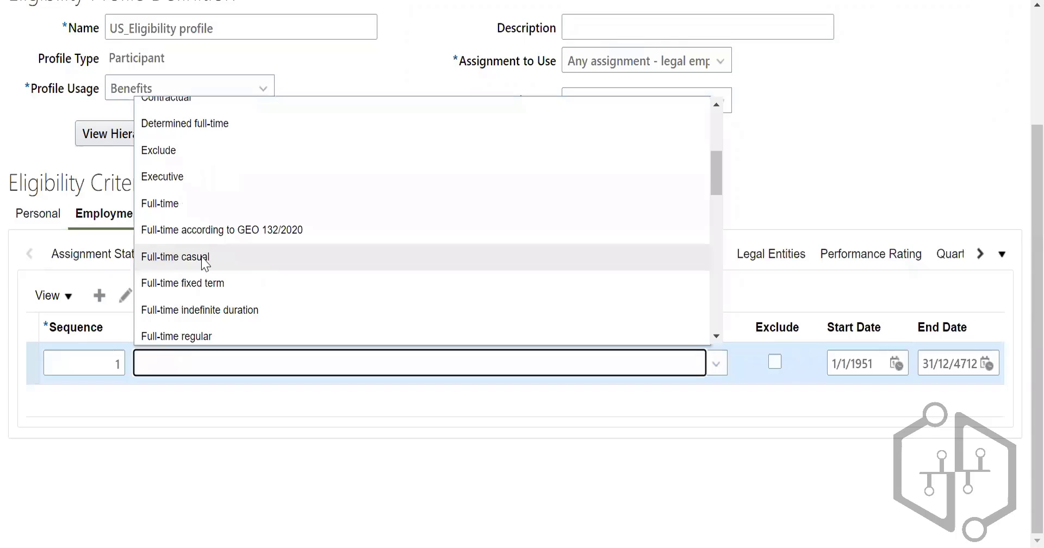
click(208, 214)
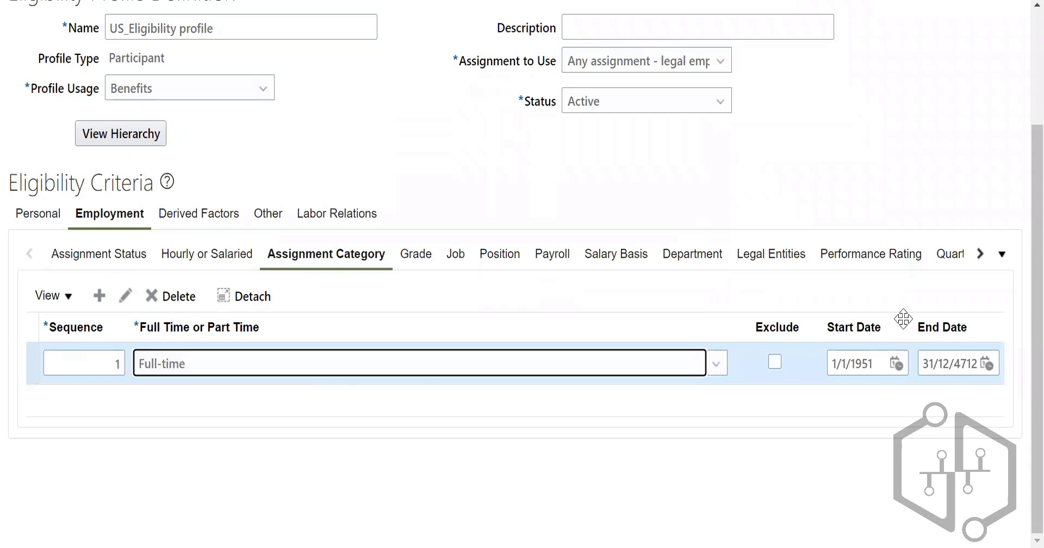
Step: Save and close the eligibility profile, and return to the Absence Administration task list
scroll(536, 310, up, 3)
scroll(479, 294, down, 3)
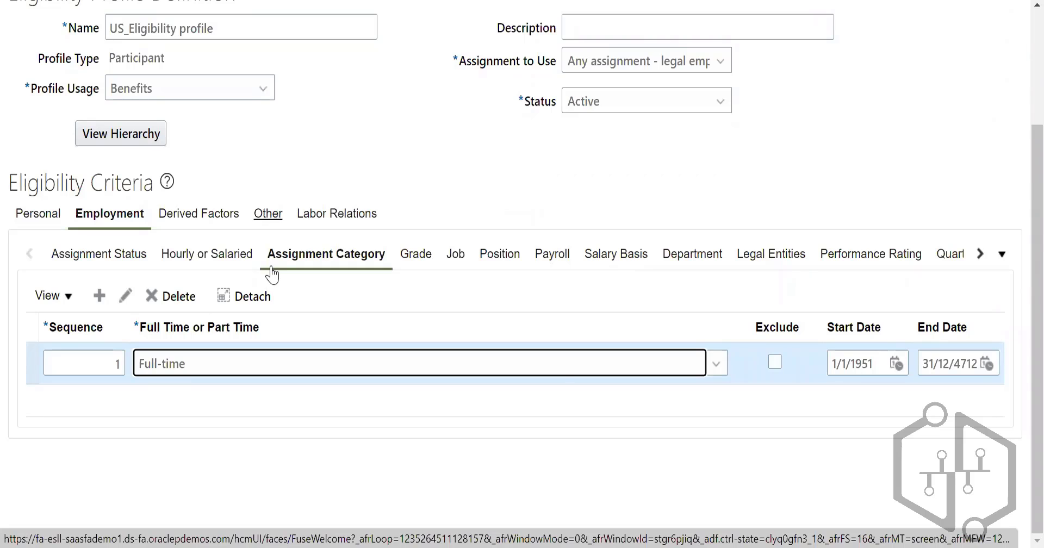
scroll(640, 217, up, 3)
click(857, 79)
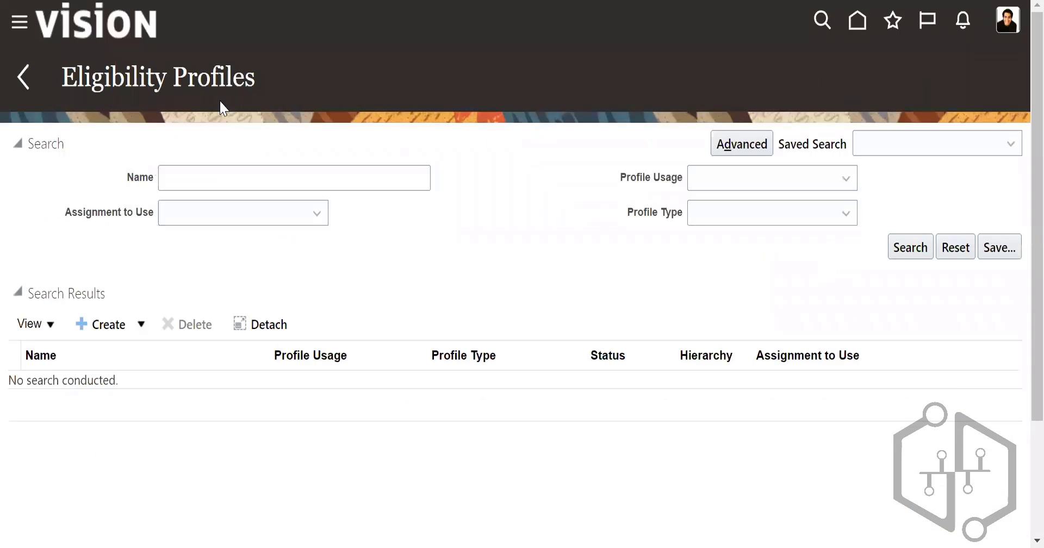
click(28, 79)
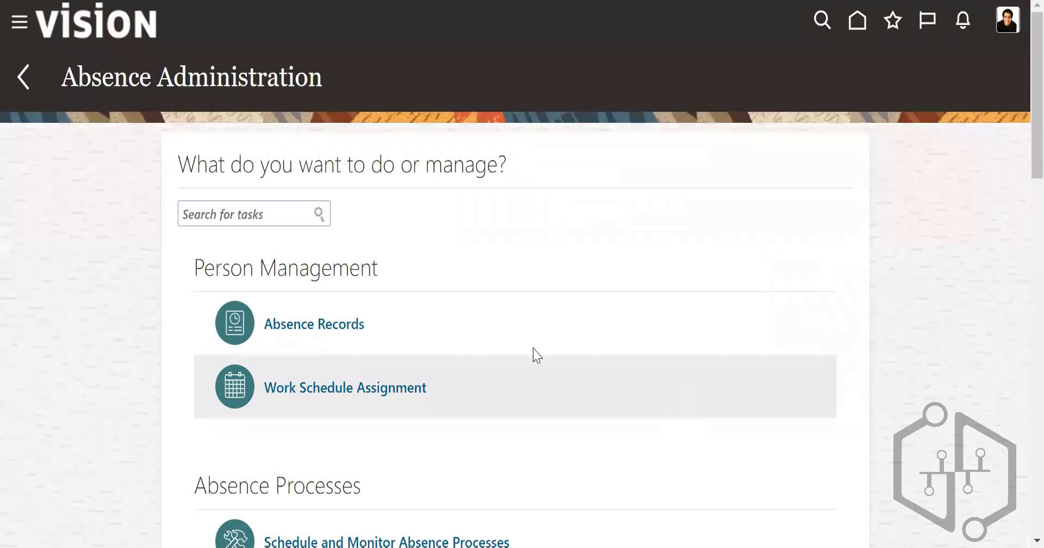
Step: Open the Repeating Time Periods task and start creating a new repeating time period
scroll(583, 394, down, 15)
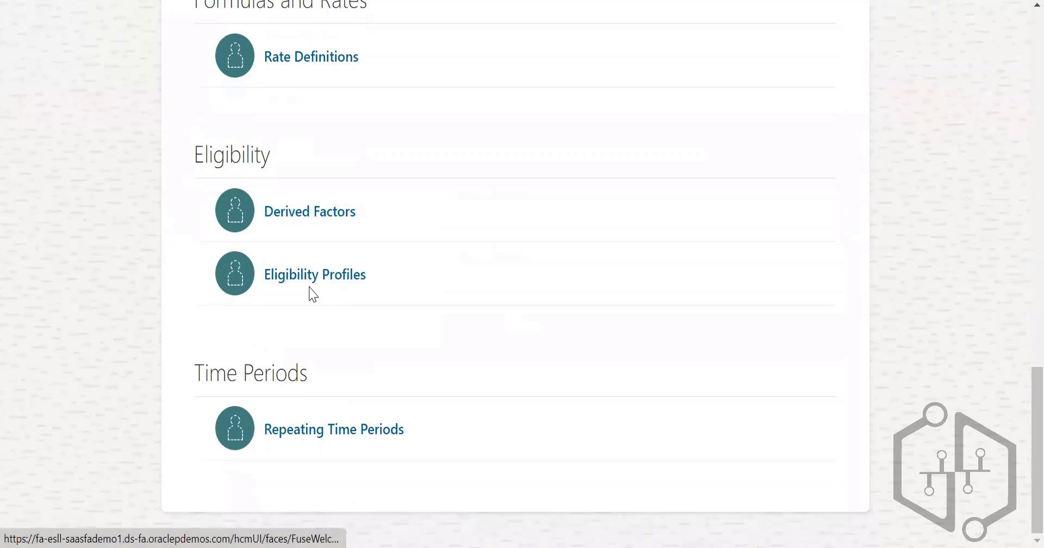
click(341, 279)
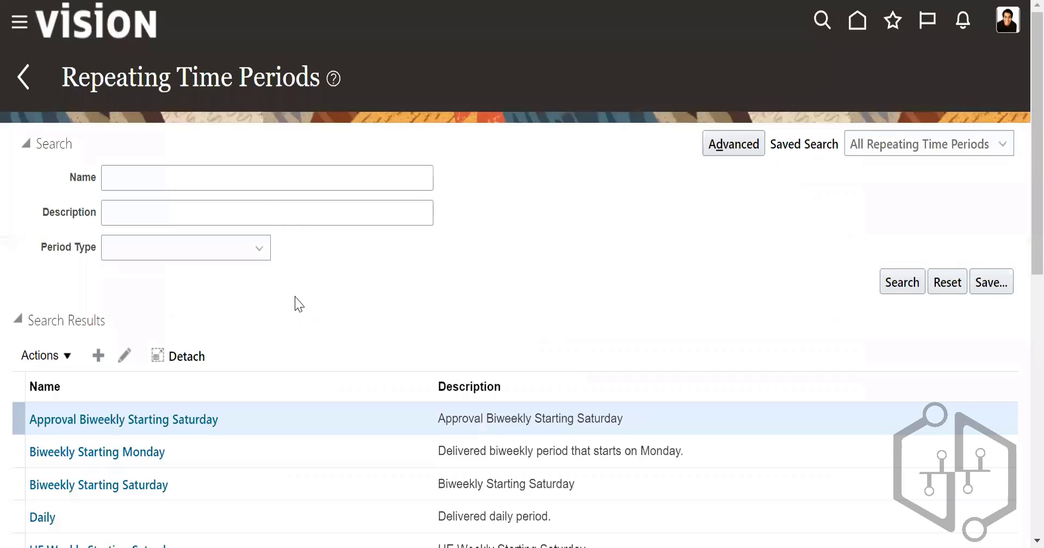
click(99, 357)
click(99, 357)
Step: Name the repeating time period "US_Repeating time periods" and select Time Card as its Period Usage
click(245, 152)
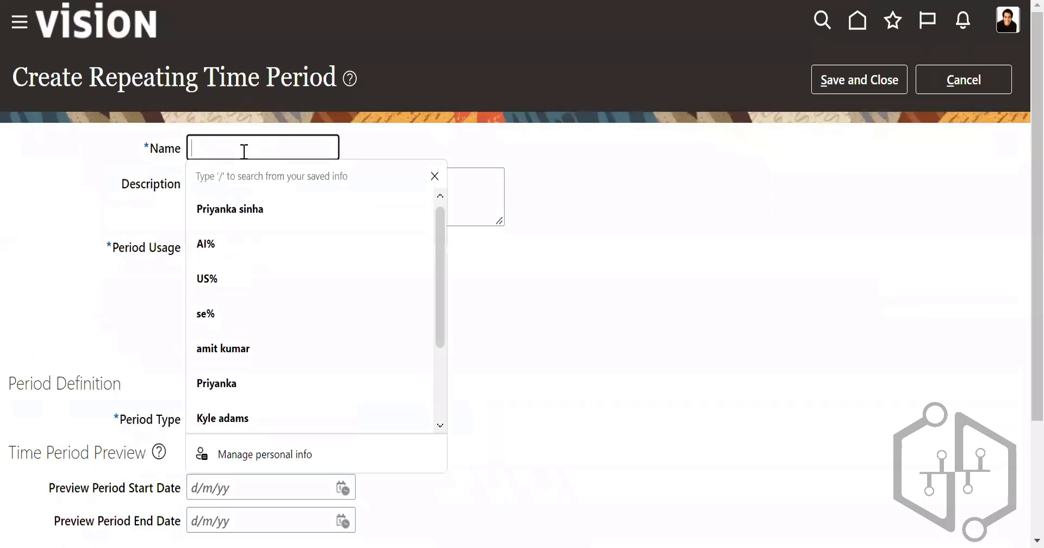
text(US)
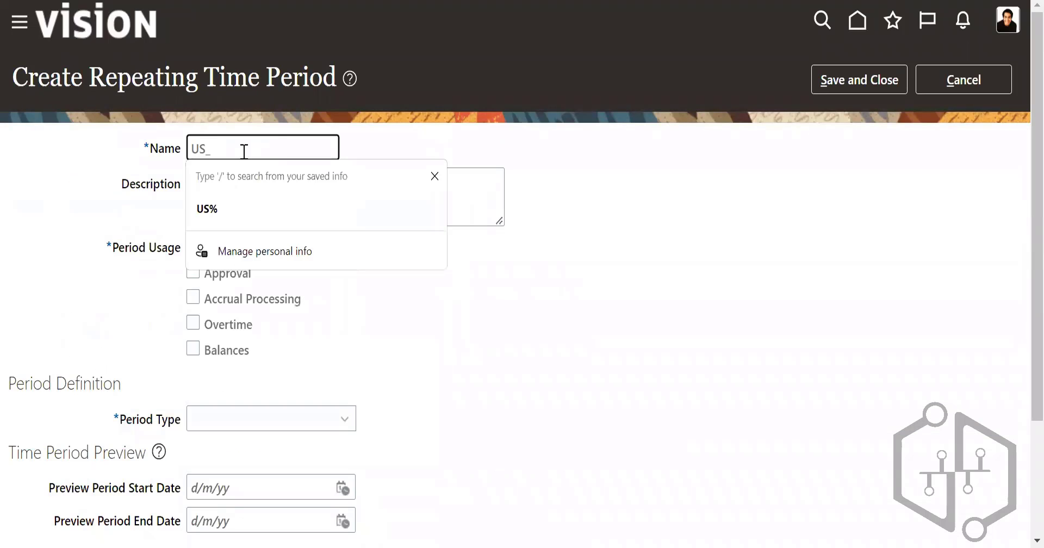
text(_Repeati)
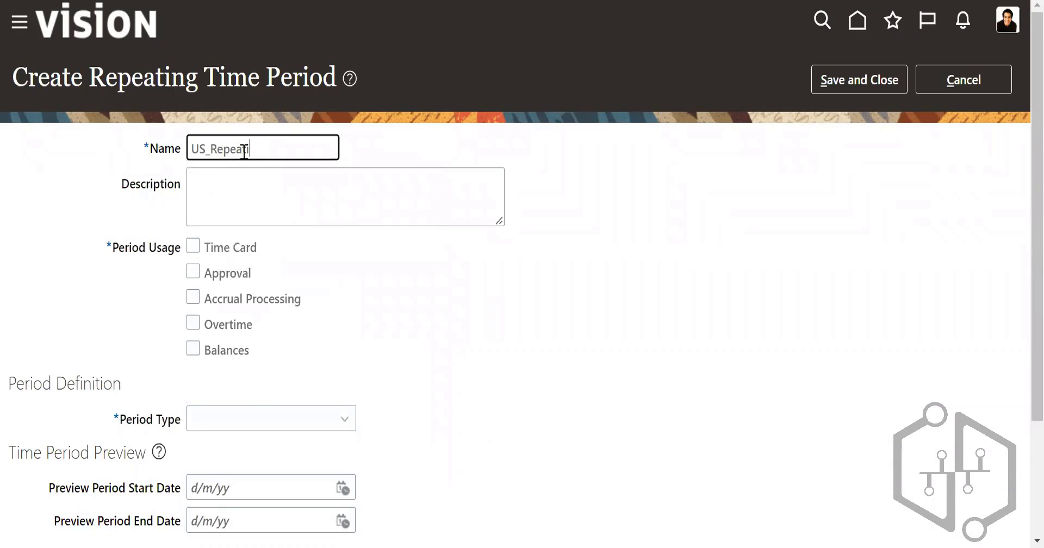
text(ng time periods)
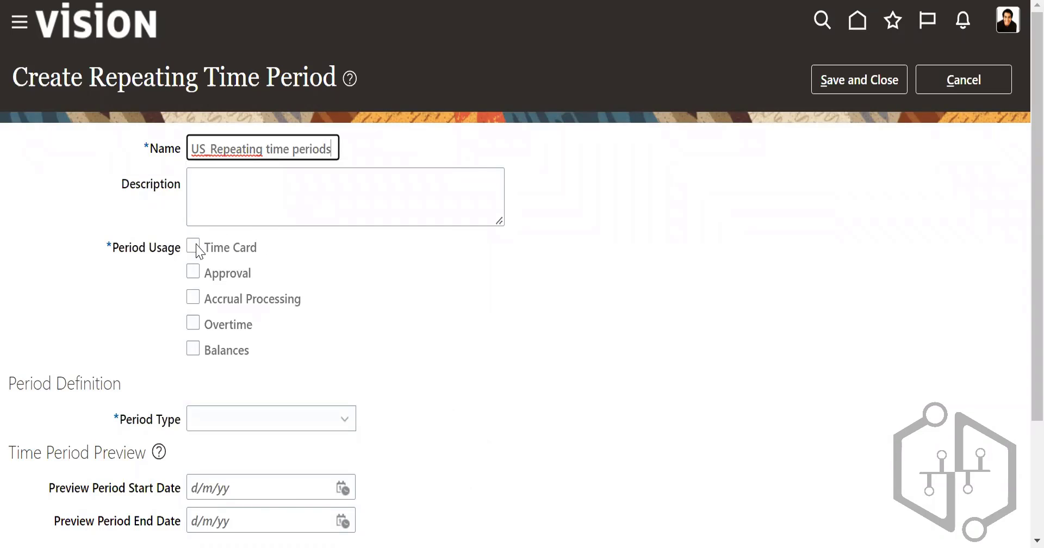
click(195, 246)
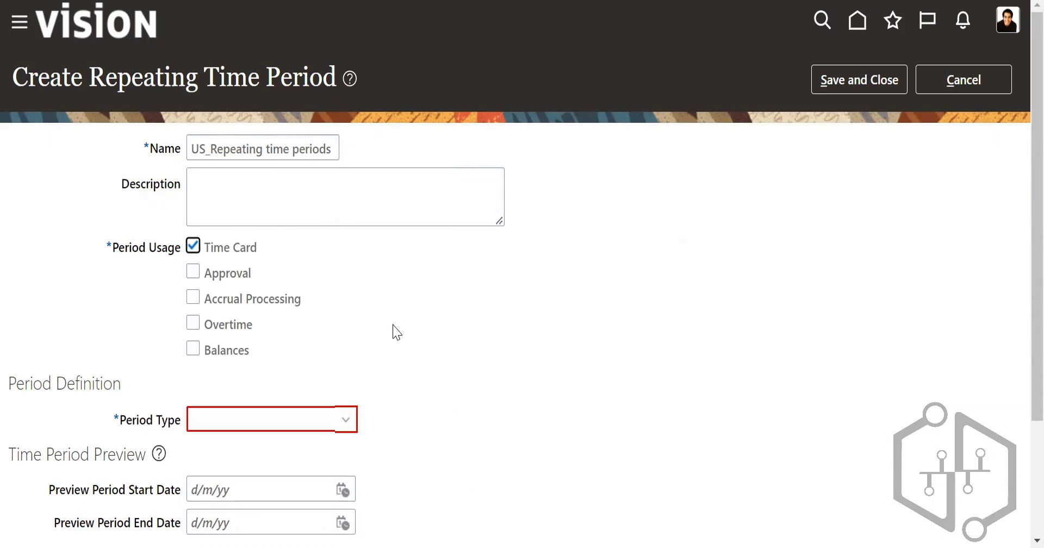
Step: Define the period with Period Type Monthly and Period Length Calendar month
scroll(284, 284, down, 3)
click(282, 270)
click(216, 348)
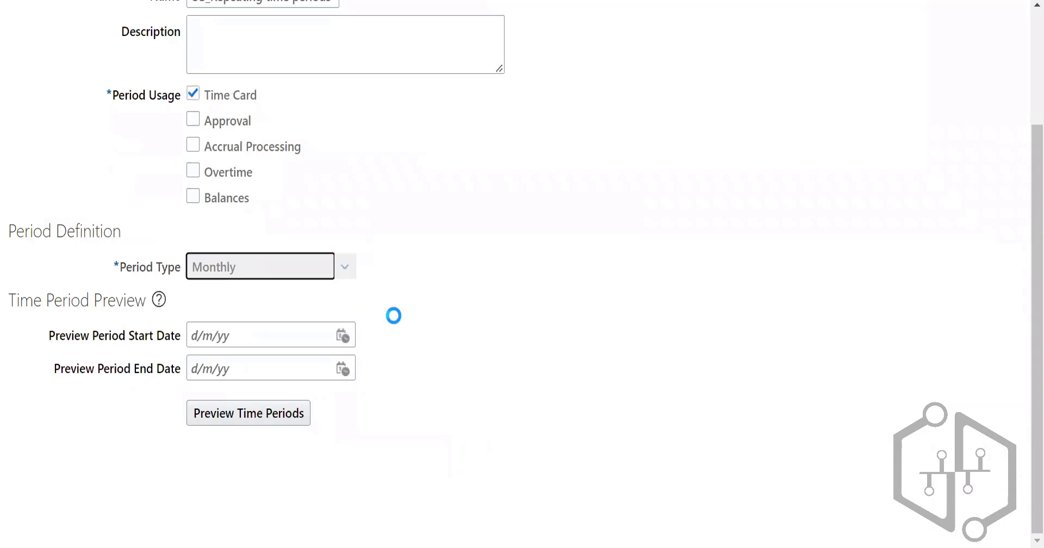
click(319, 307)
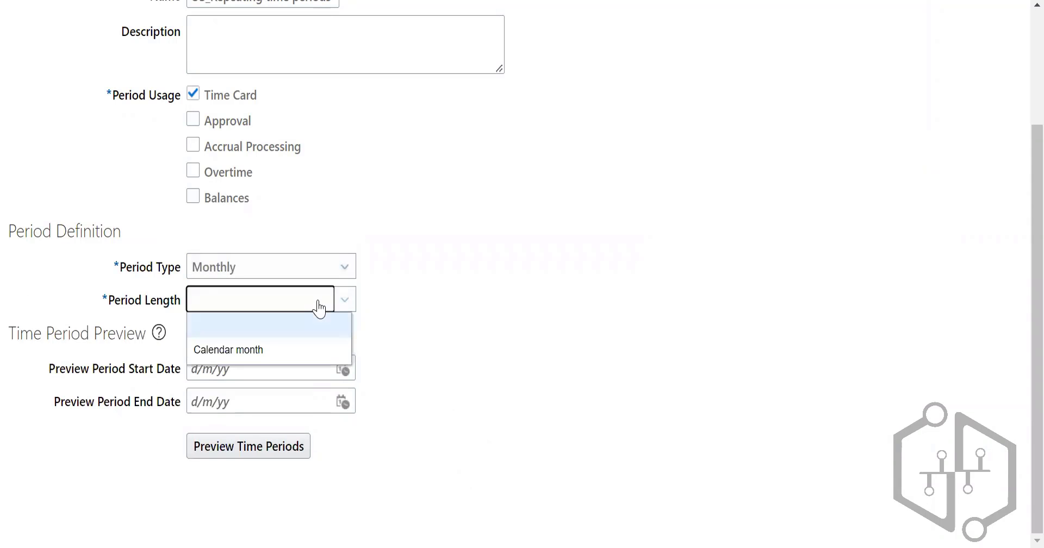
click(320, 348)
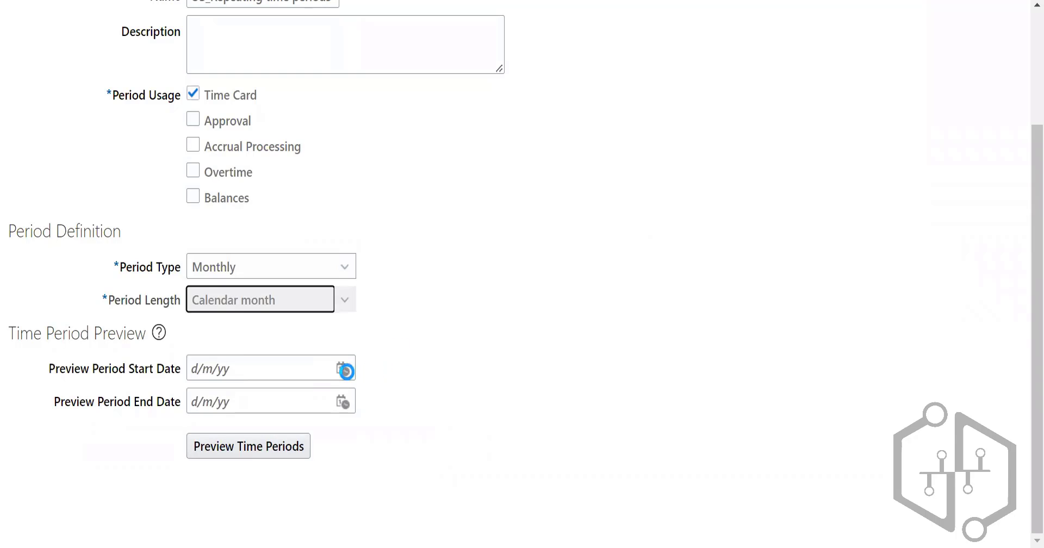
Step: Set the Preview Period Start Date to 1/6/22 and the Preview Period End Date to 30/6/22
click(343, 402)
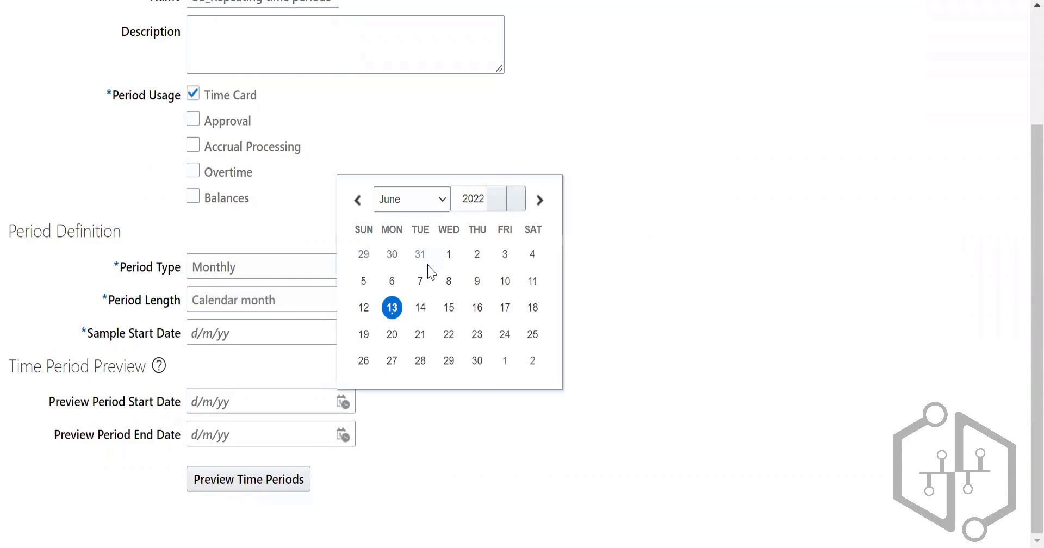
click(478, 362)
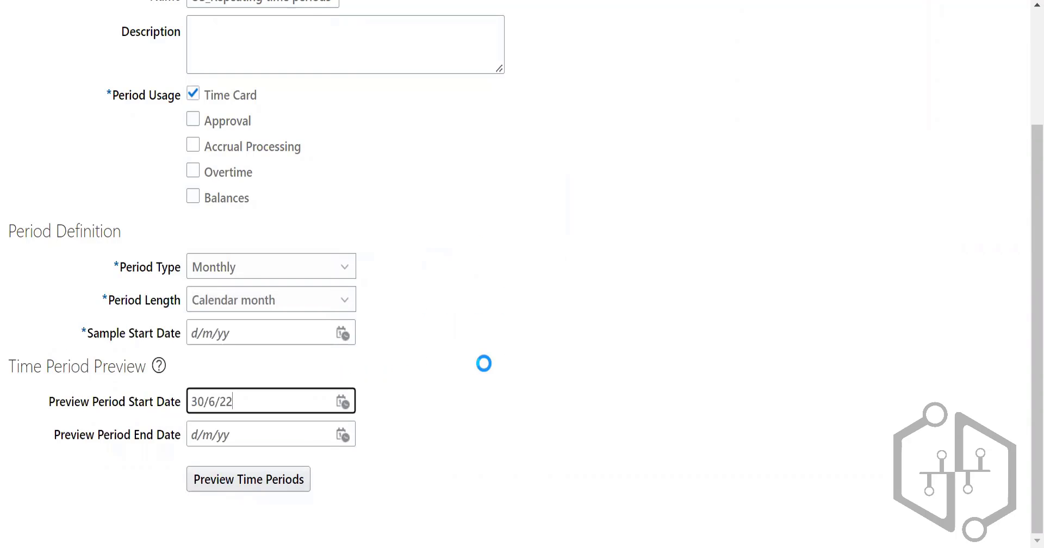
click(344, 435)
click(478, 391)
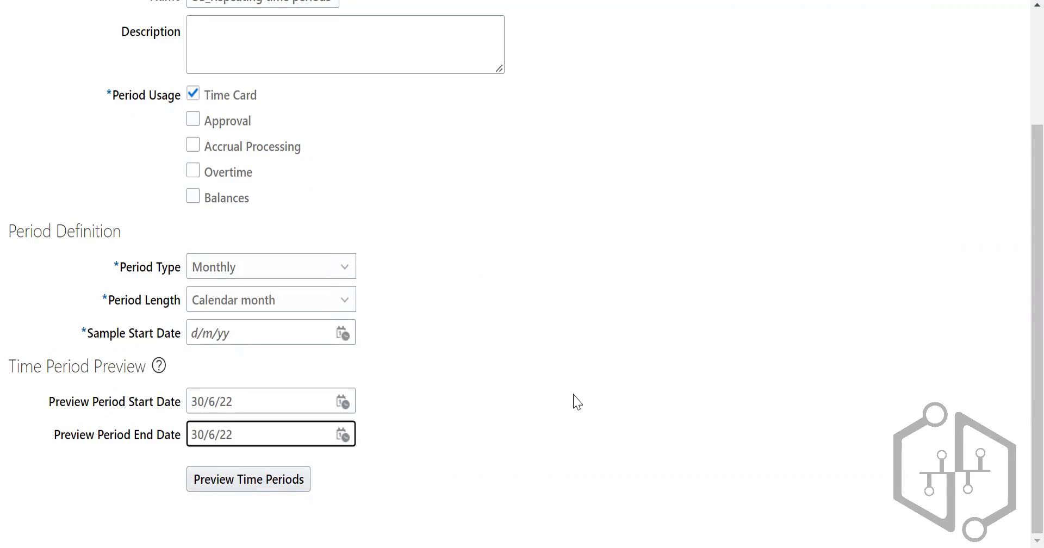
click(343, 401)
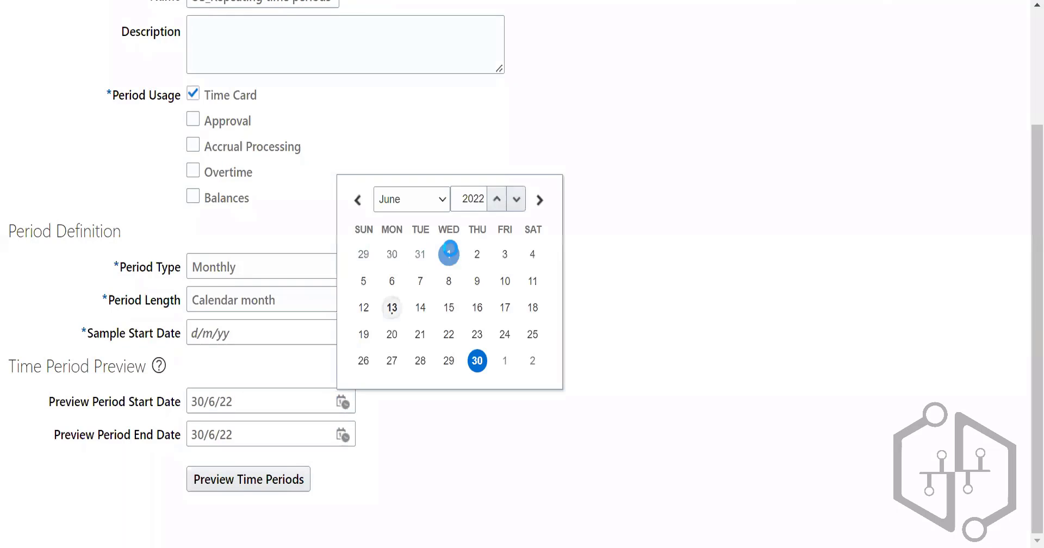
click(449, 251)
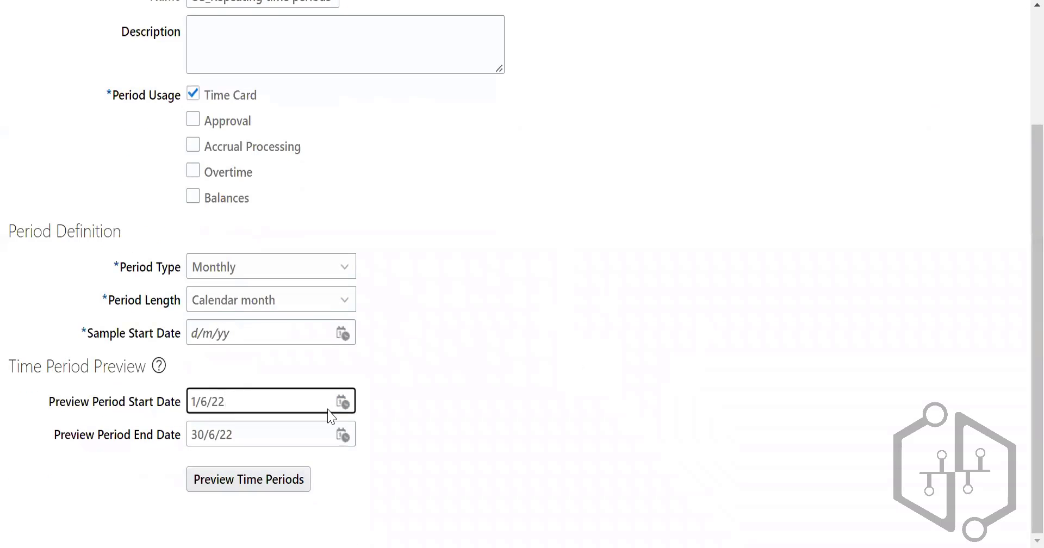
Step: Set the Preview Period Start Date to 1/1/22 and the Preview Period End Date to 31/12/22
click(342, 403)
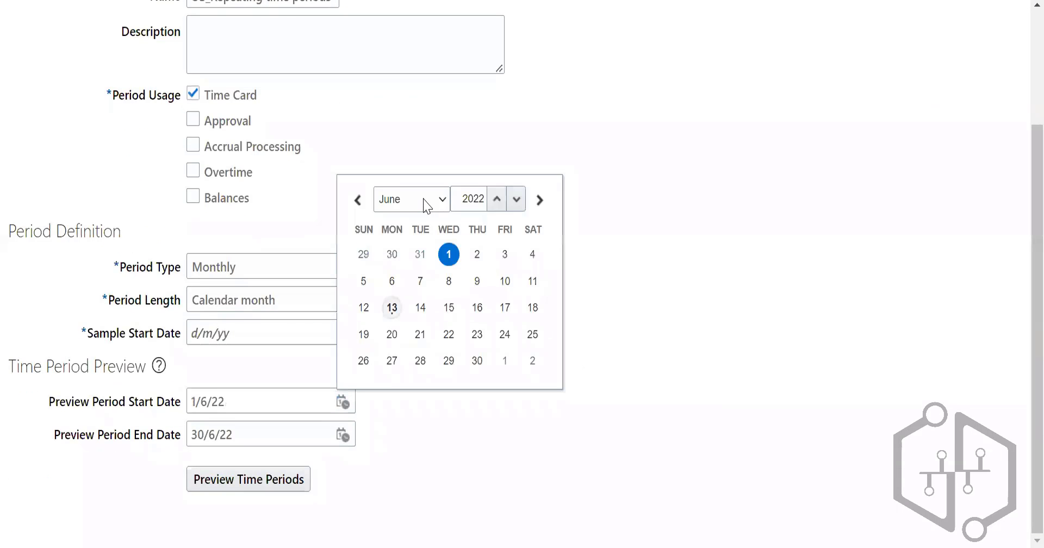
click(533, 254)
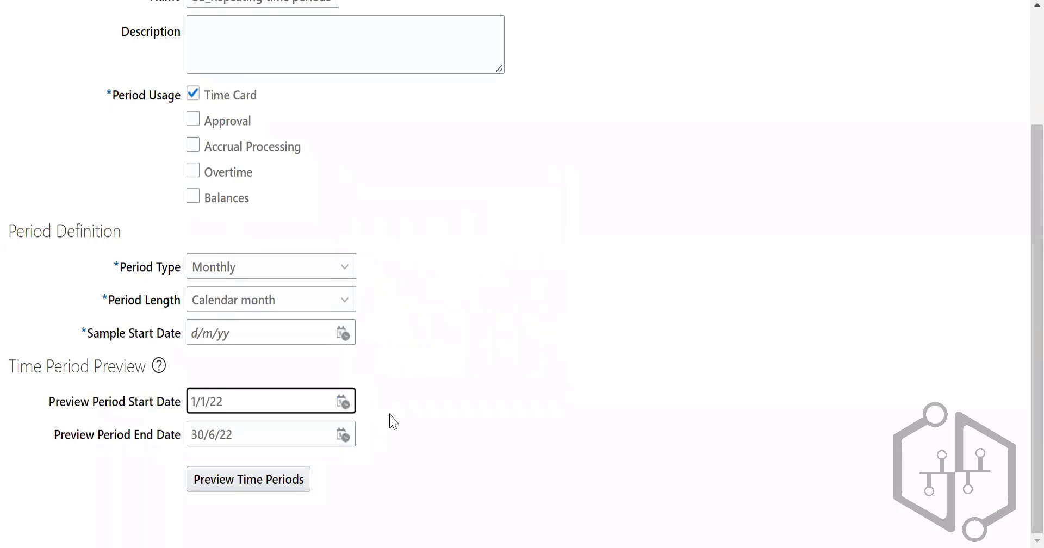
click(343, 435)
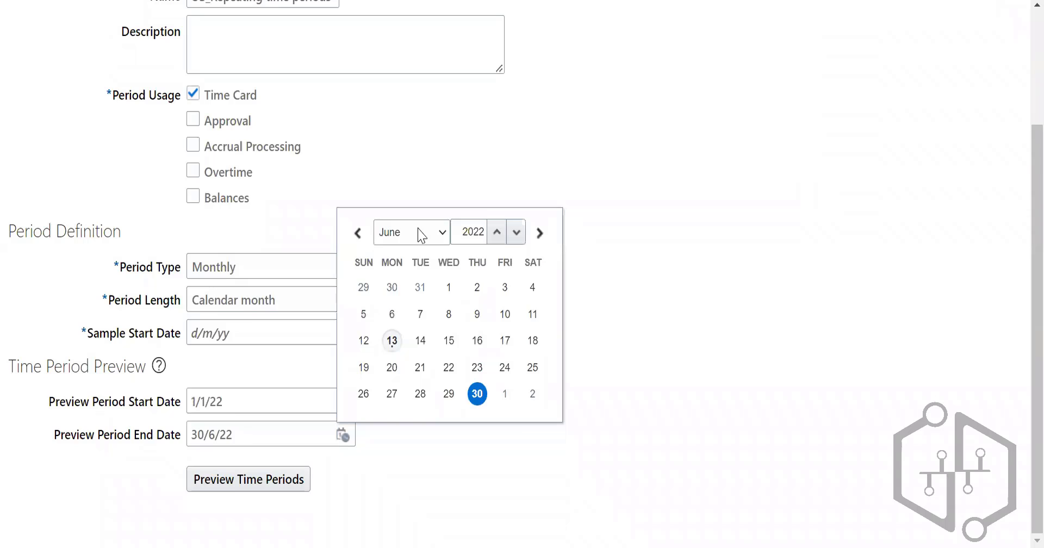
click(478, 394)
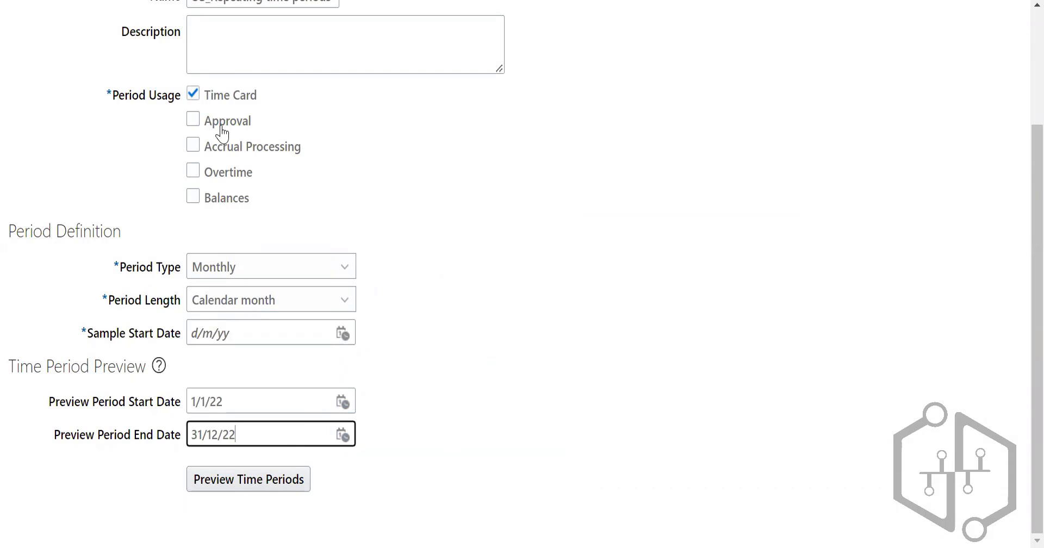
scroll(263, 133, up, 3)
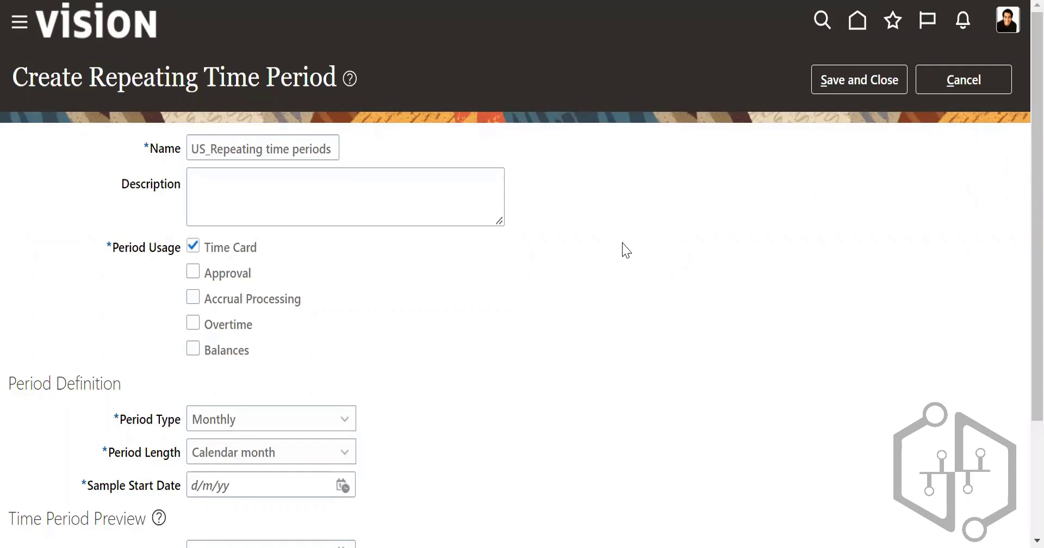
scroll(625, 248, down, 3)
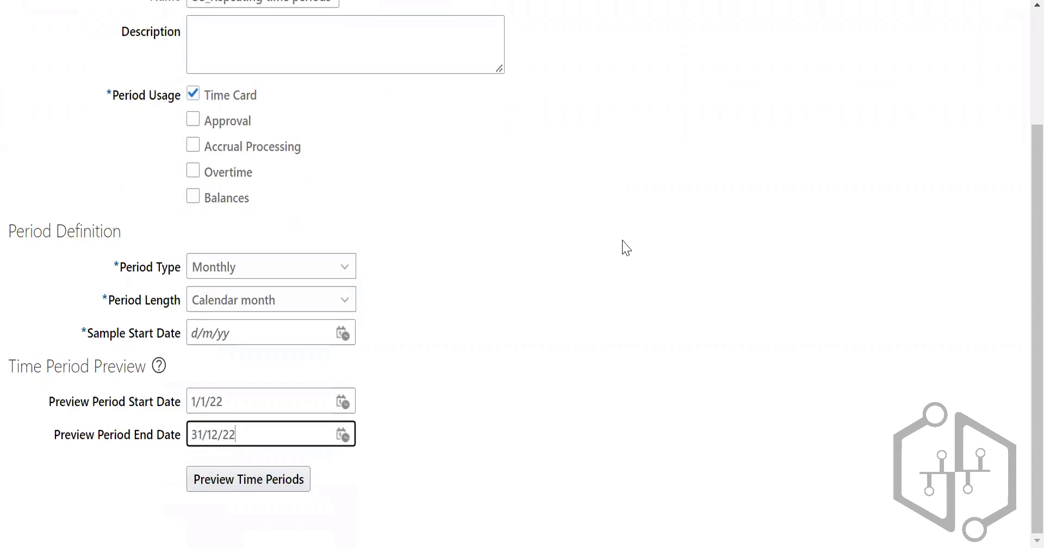
click(251, 268)
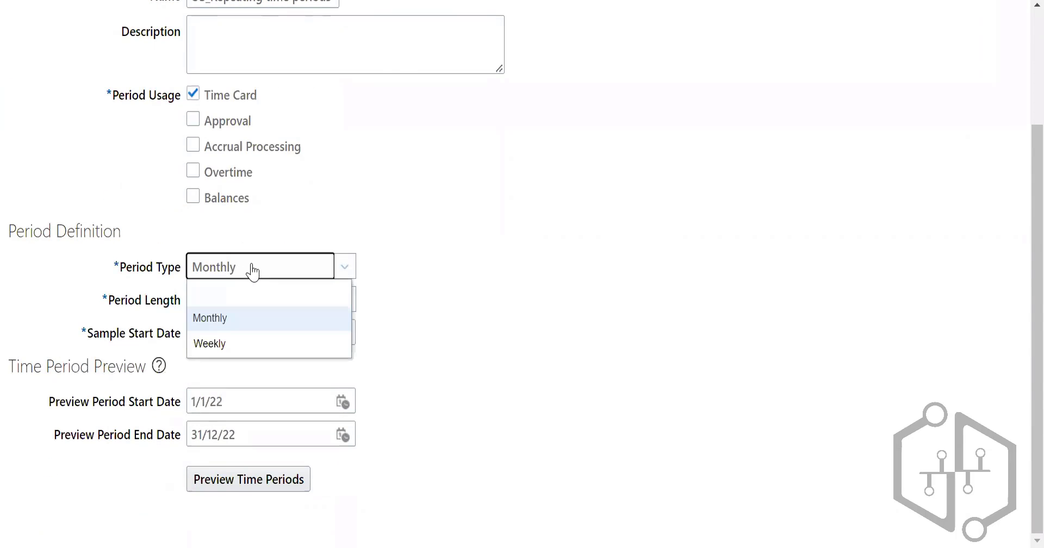
click(319, 310)
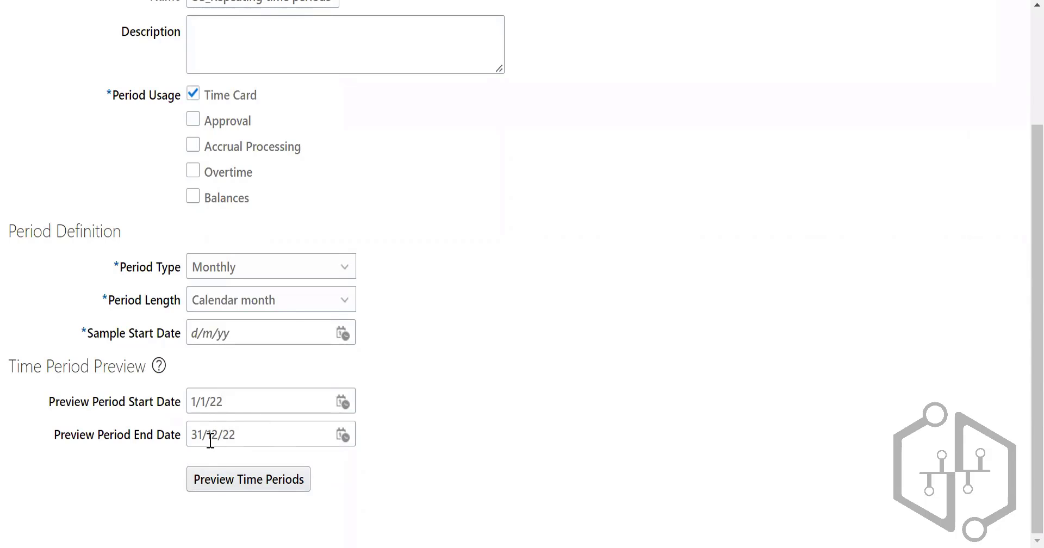
click(287, 310)
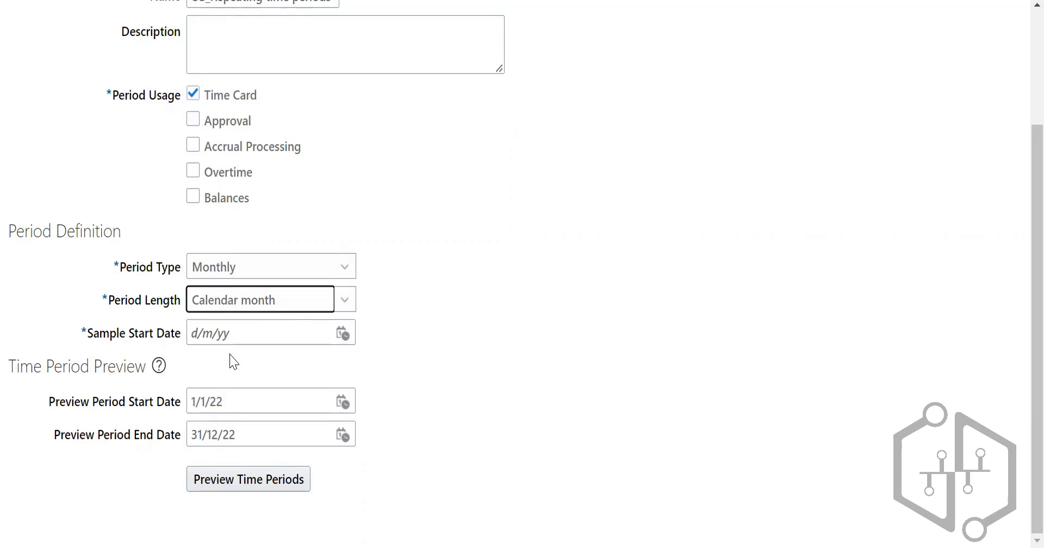
Step: Set the Sample Start Date to 1/1/22, the Preview Period Start Date to 1/6/22 and the Preview Period End Date to 30/6/22
click(343, 333)
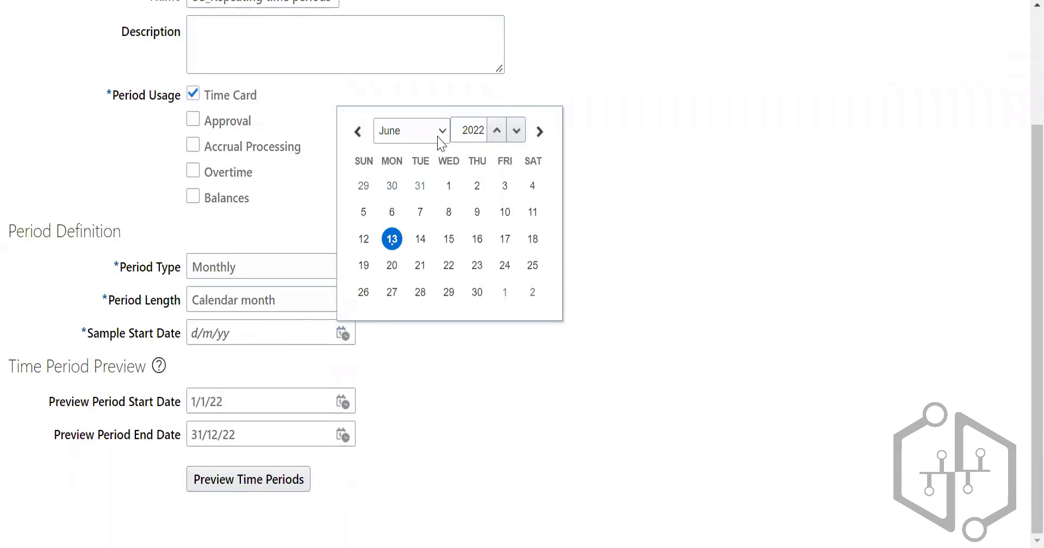
click(533, 185)
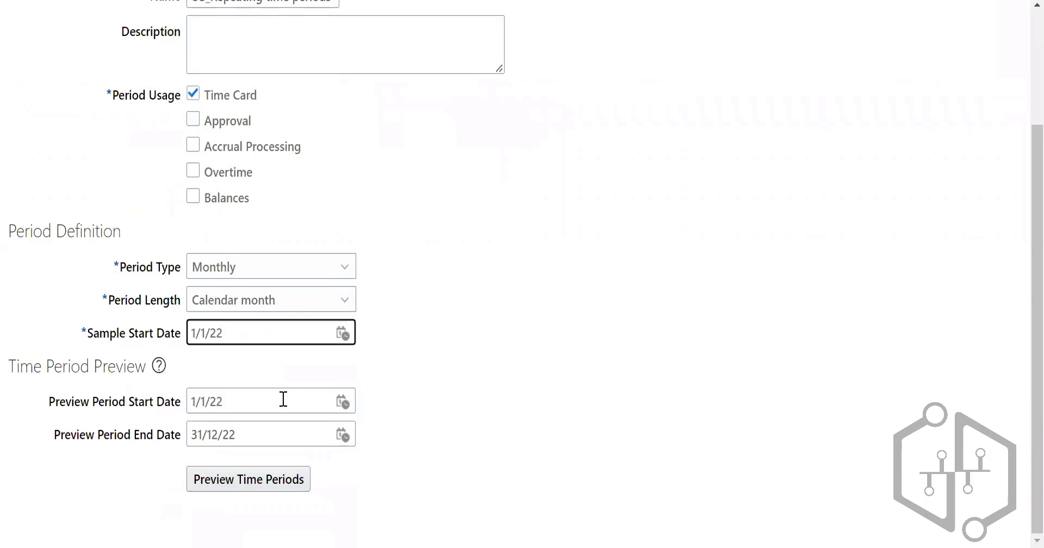
click(342, 403)
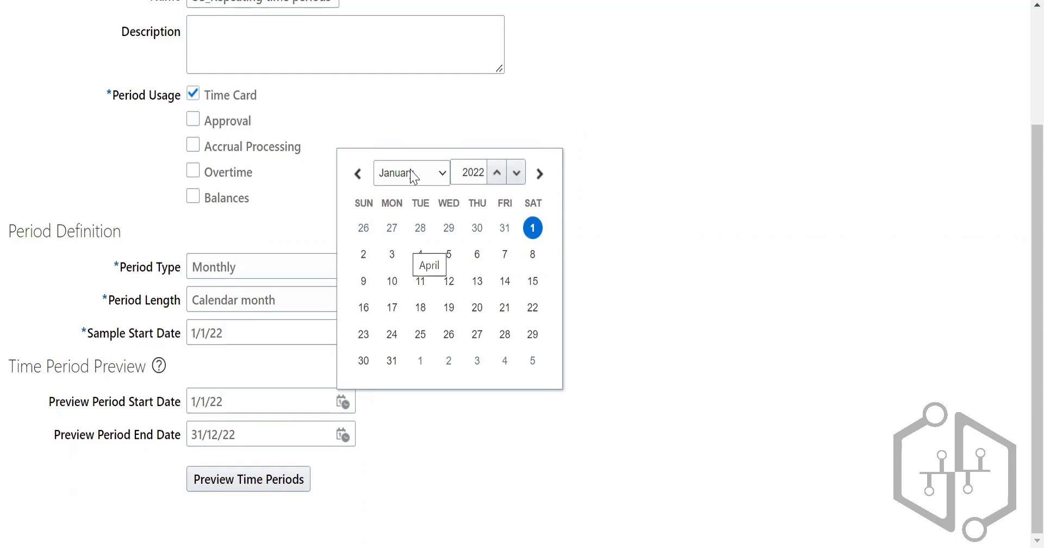
click(464, 250)
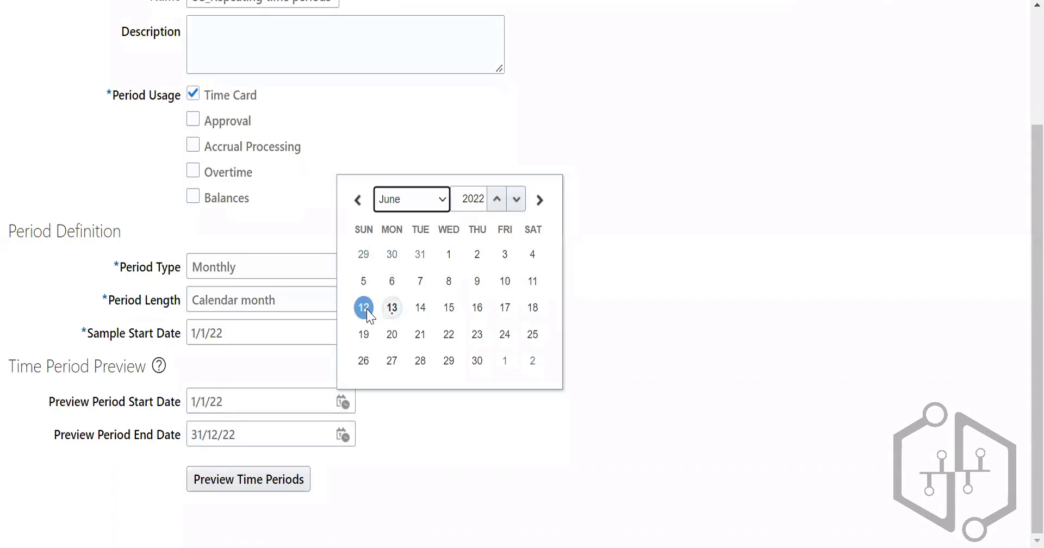
click(392, 308)
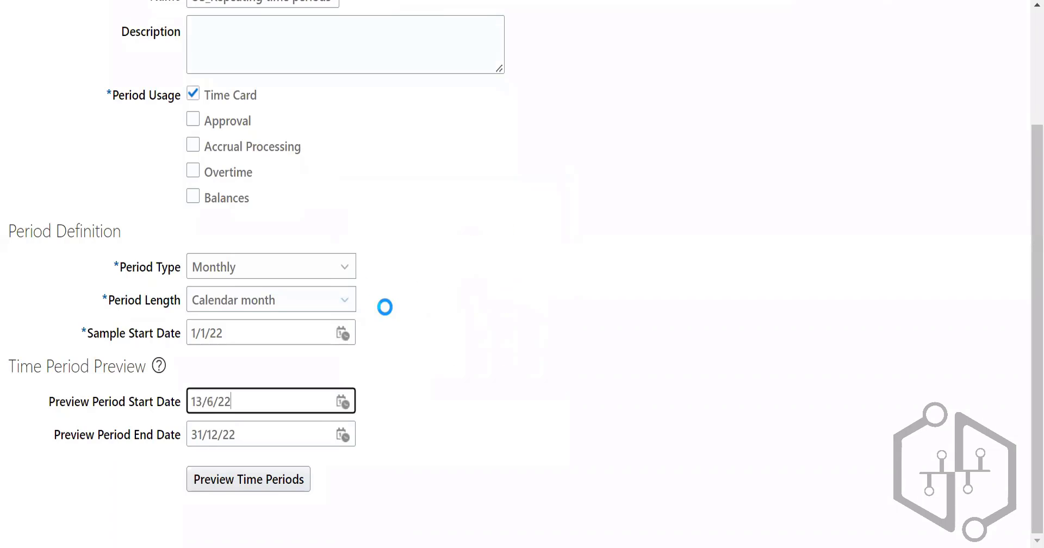
click(344, 401)
click(448, 254)
click(343, 435)
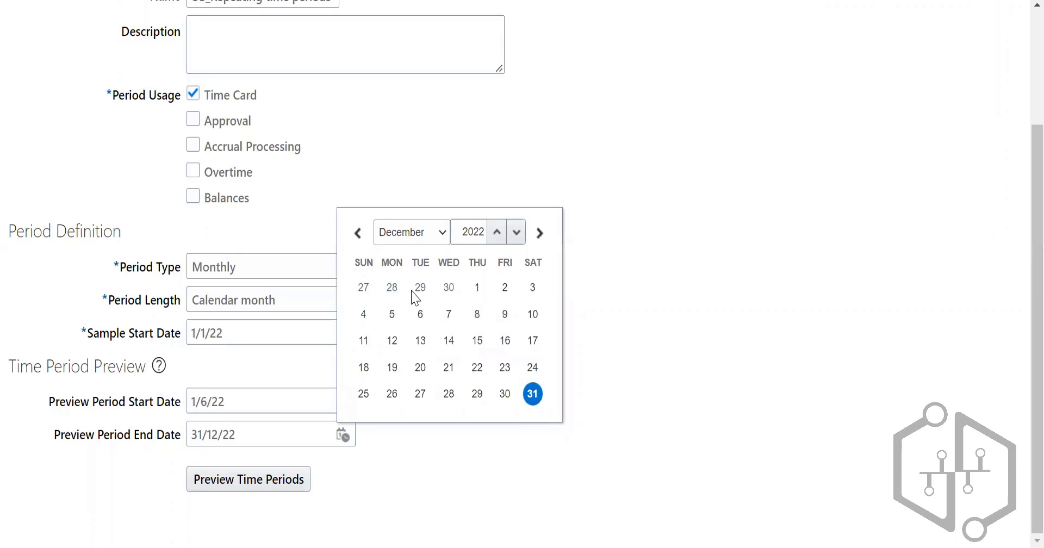
click(476, 393)
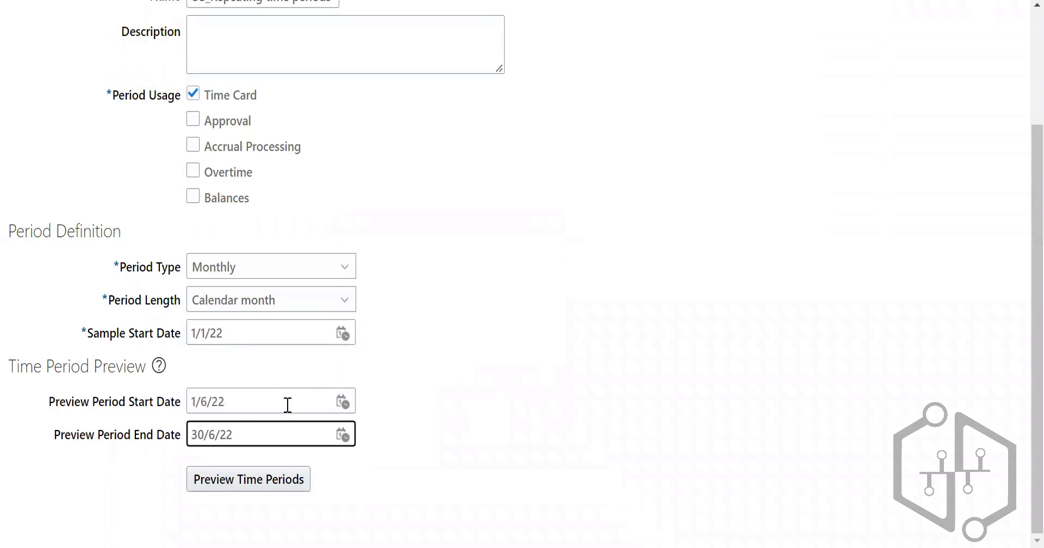
Step: Preview the time periods for the entered date range and review the generated period results
click(275, 485)
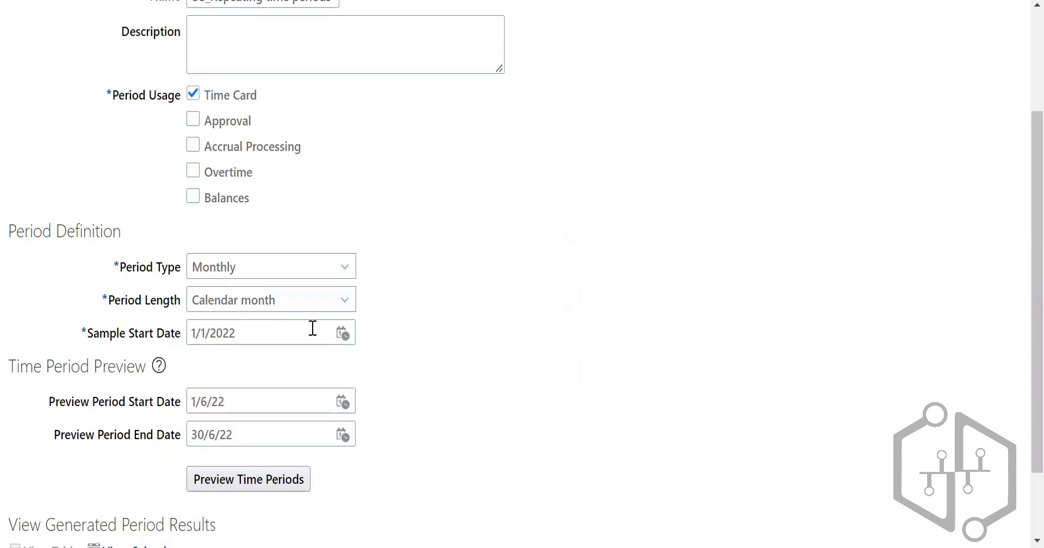
scroll(478, 330, down, 2)
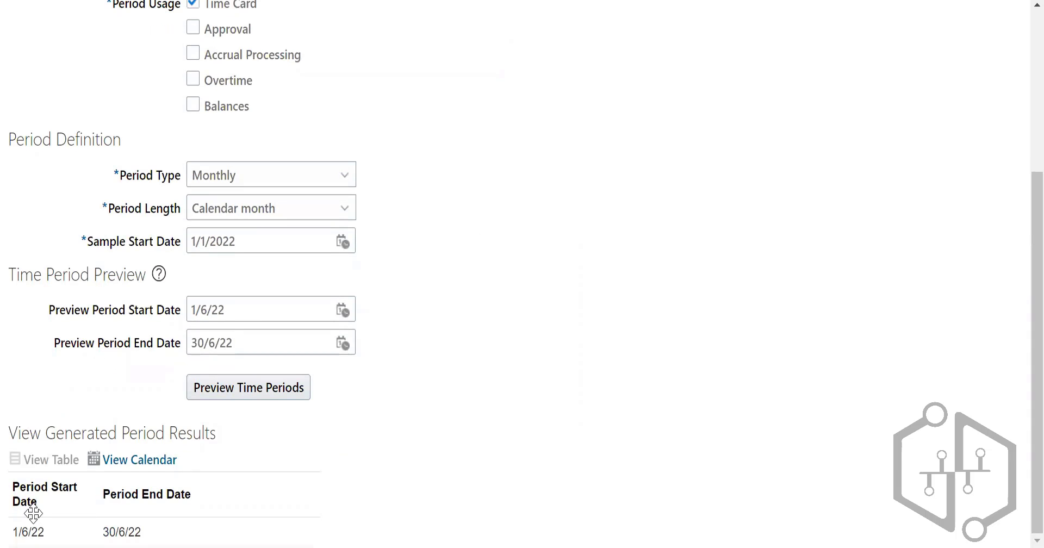
scroll(414, 381, up, 5)
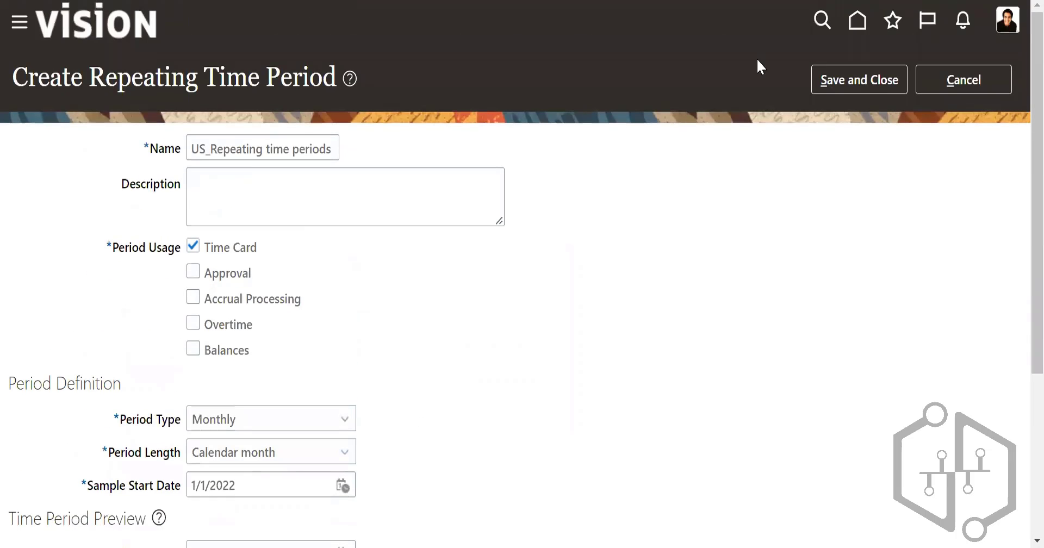
Step: Save and close the repeating time period, confirm it, and return to Absence Administration
click(859, 82)
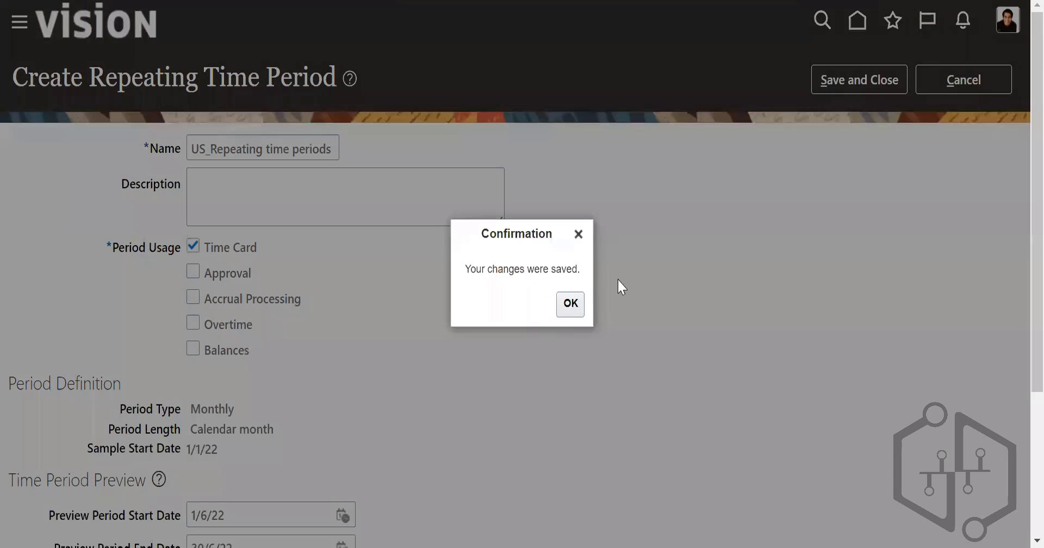
click(570, 304)
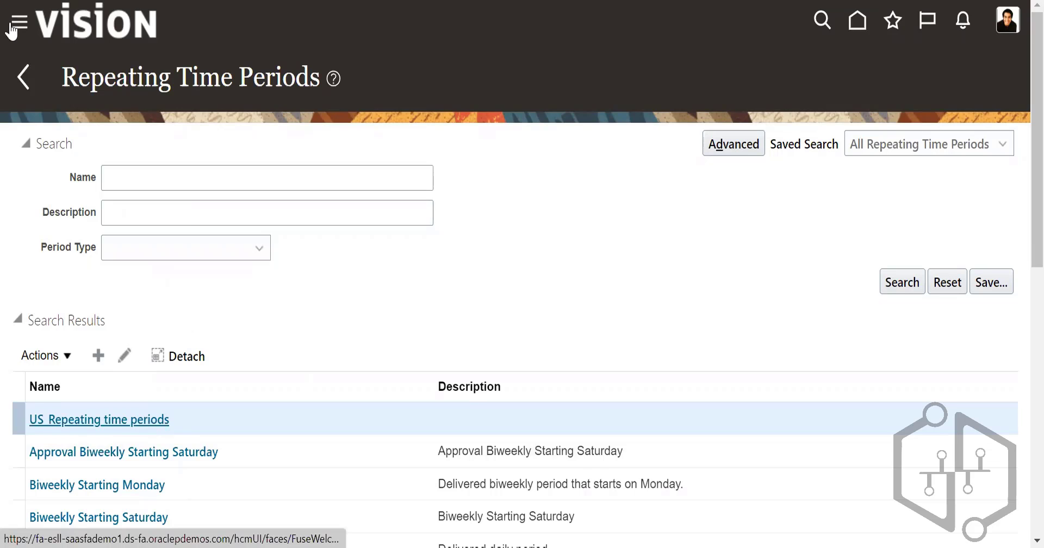
click(22, 76)
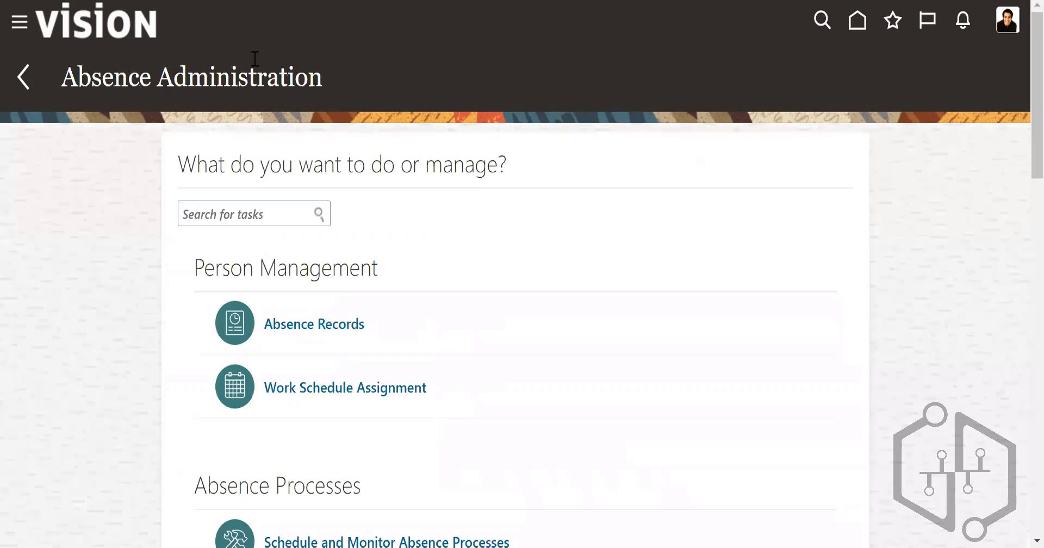
scroll(645, 305, down, 15)
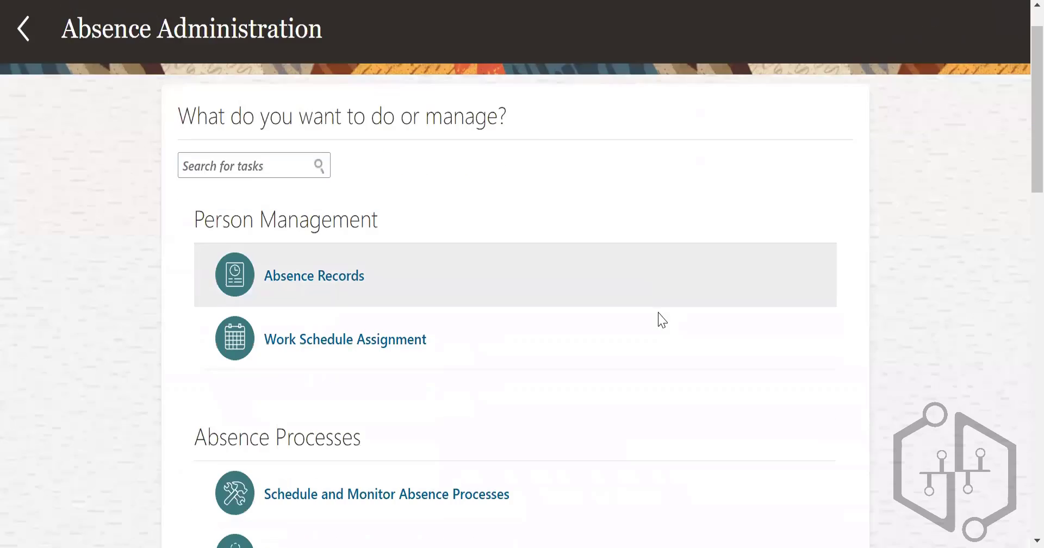
scroll(706, 373, up, 15)
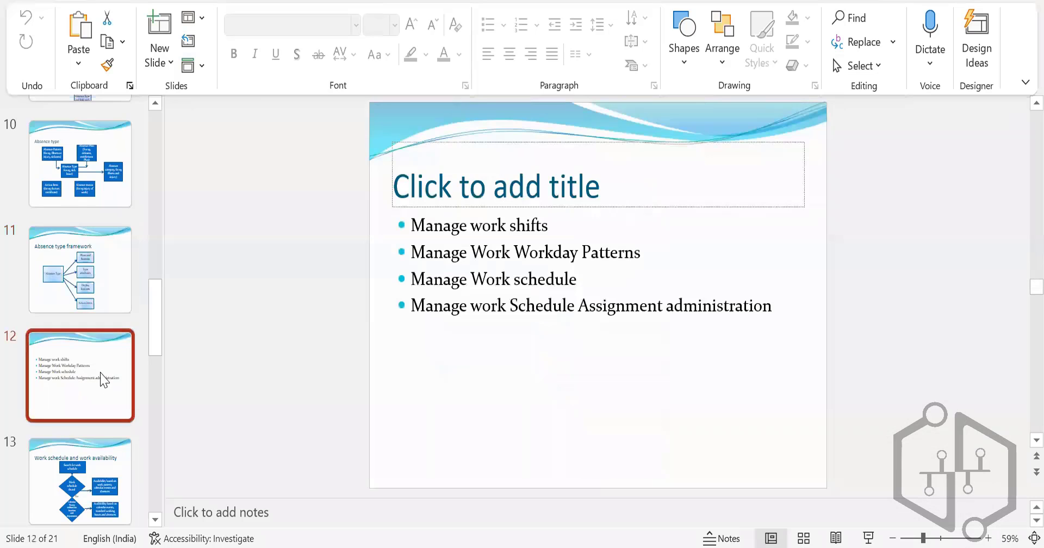
scroll(133, 373, down, 3)
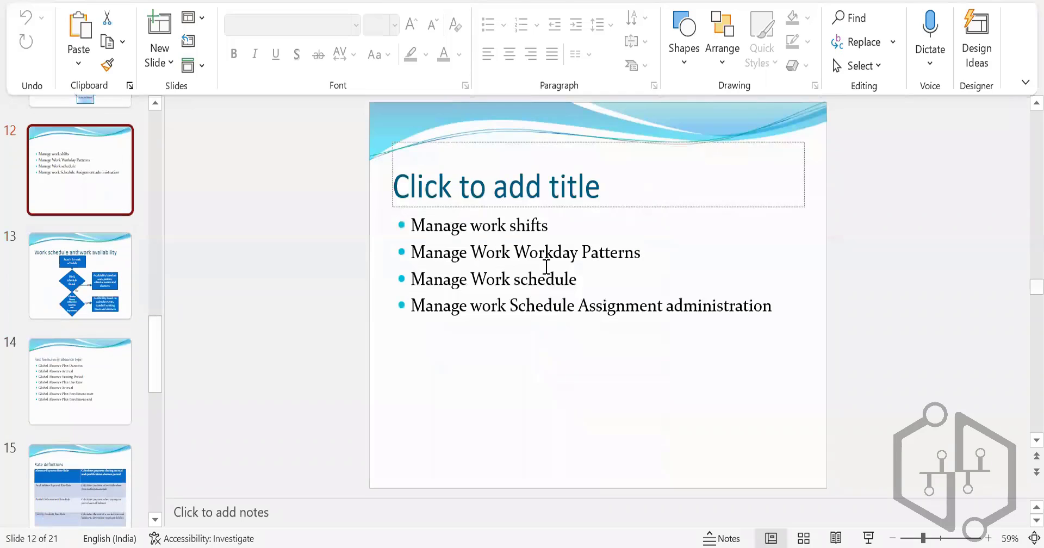
Step: Review the list of work shift, workday pattern and work schedule tasks on slide 12 in PowerPoint
drag(431, 233, 725, 326)
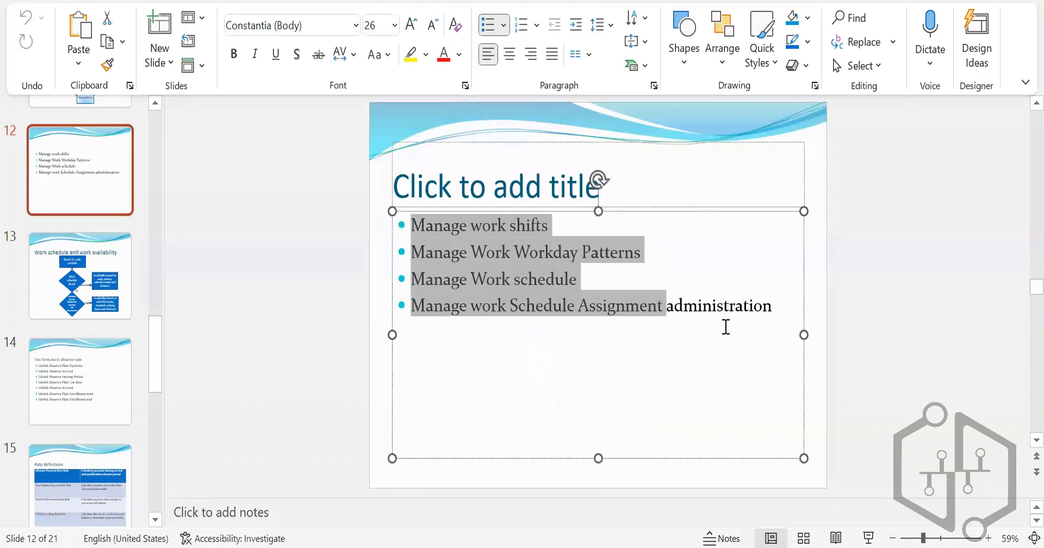
click(618, 337)
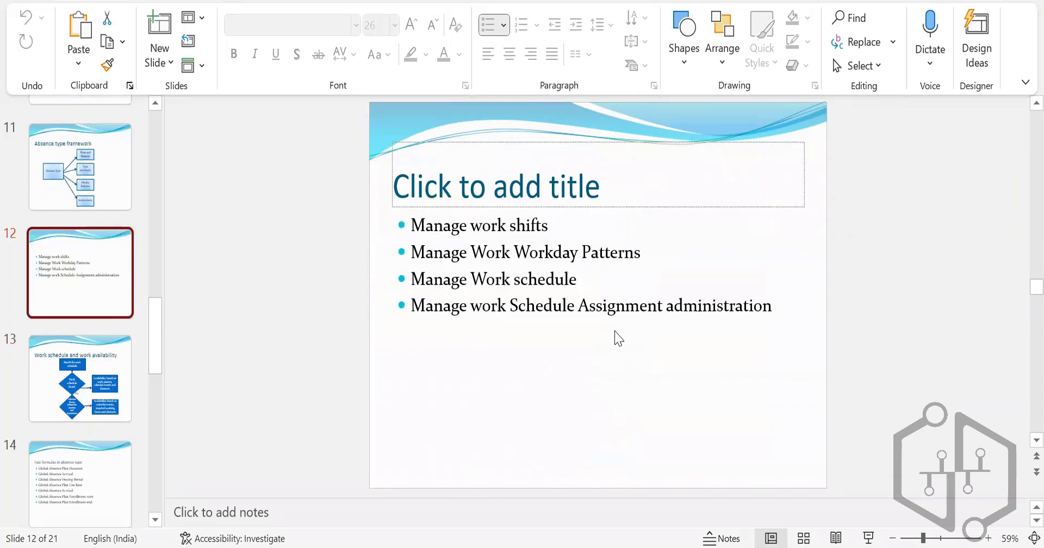
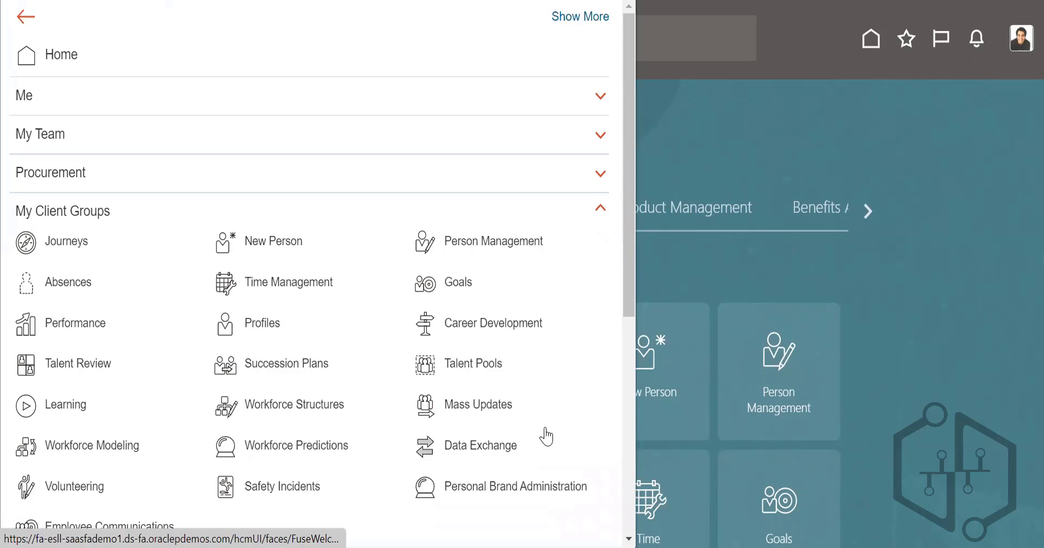
Step: Look through the app groups in the navigation menu, expanding Tools, and close the menu
scroll(540, 433, down, 2)
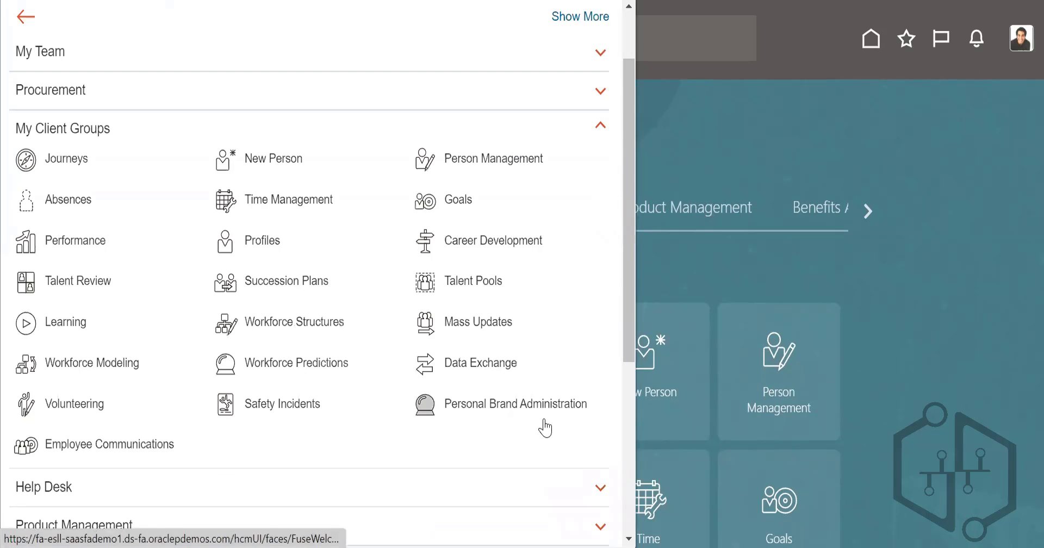
scroll(545, 428, down, 5)
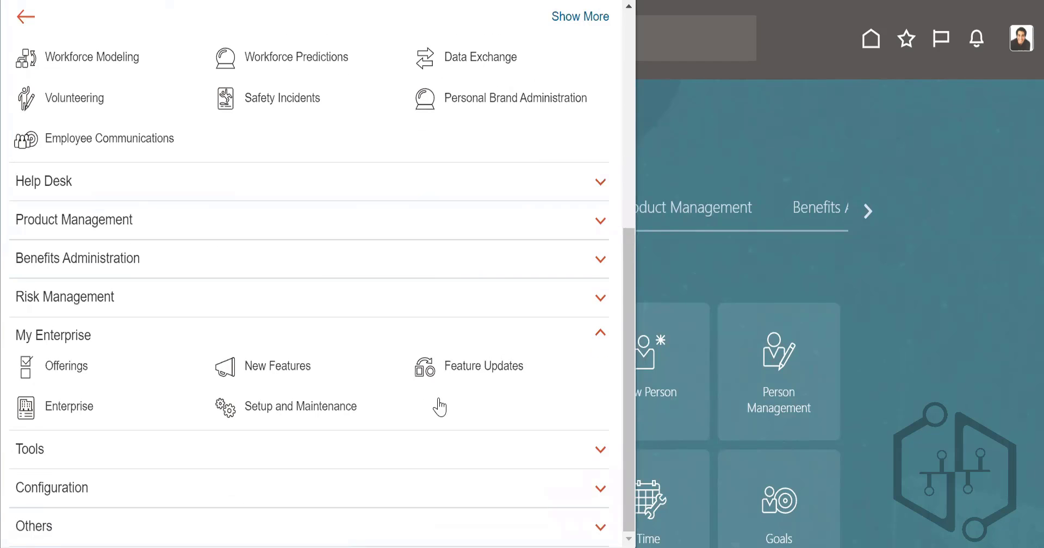
click(62, 457)
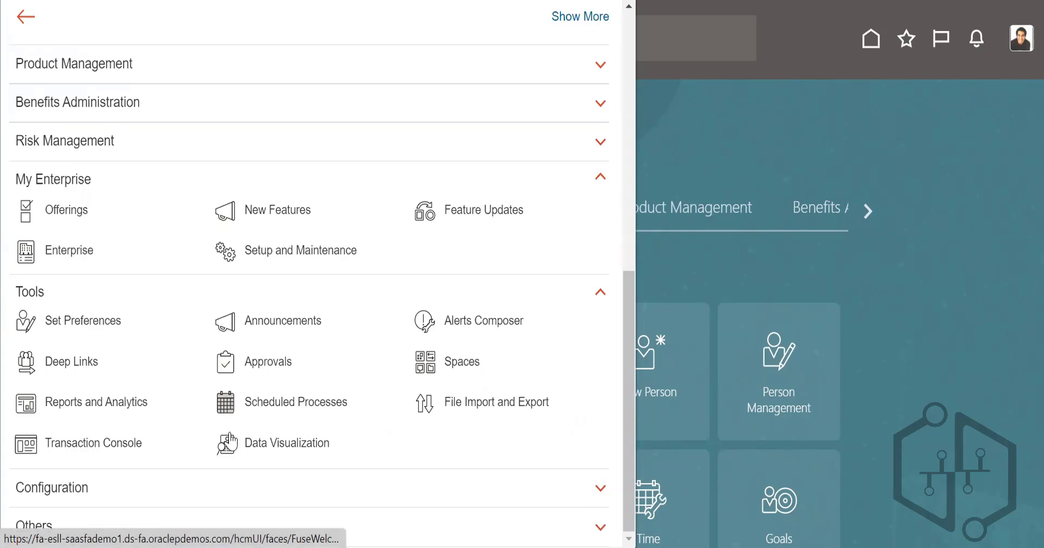
scroll(174, 237, up, 8)
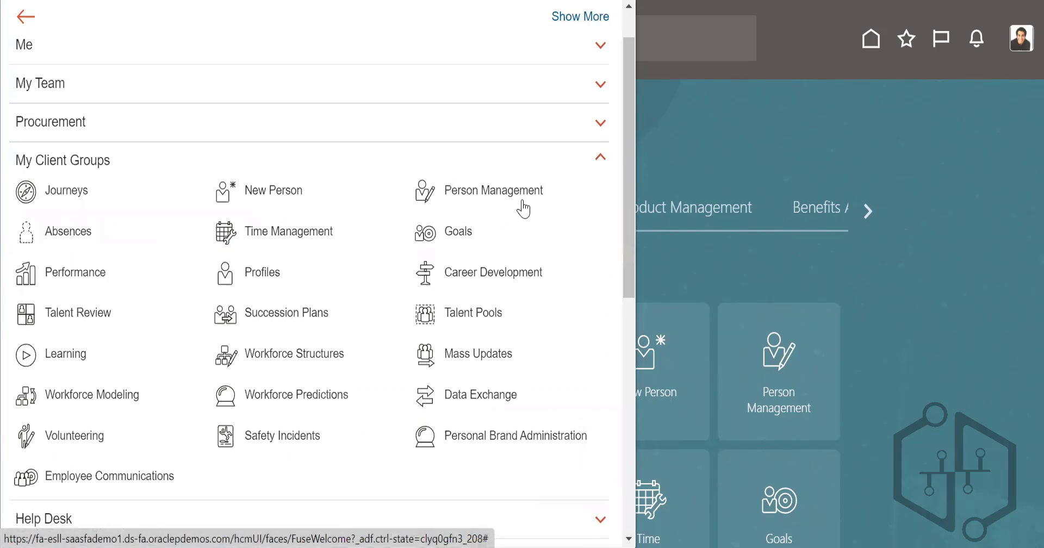
click(928, 151)
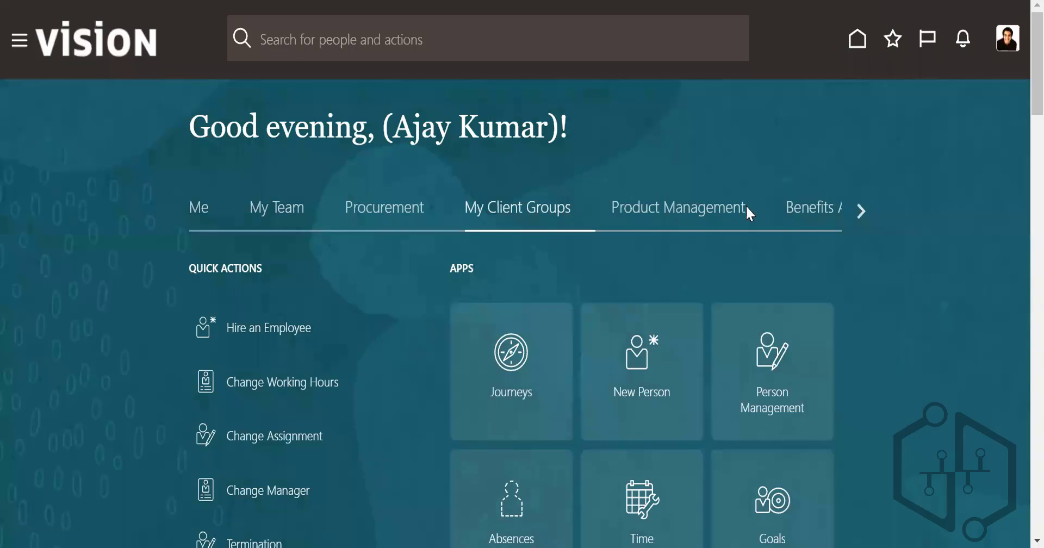
Step: Examine the apps available under My Enterprise and Tools on the home page
click(862, 210)
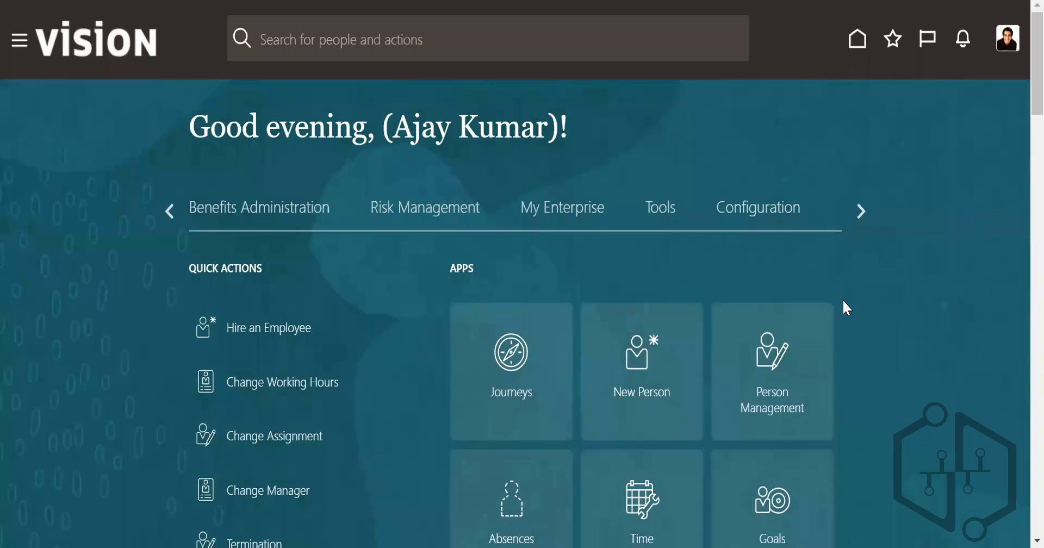
click(578, 214)
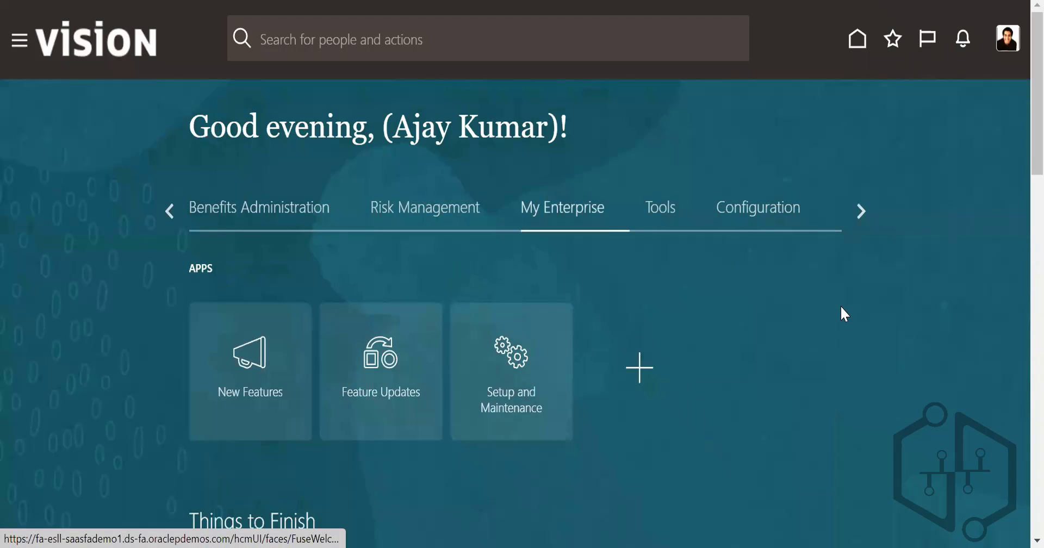
click(714, 213)
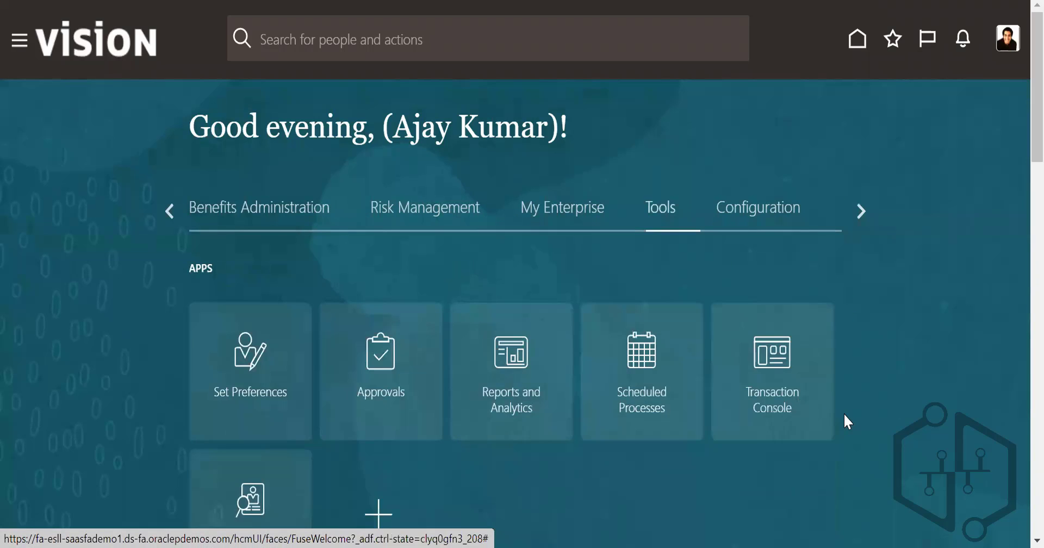
scroll(866, 414, down, 10)
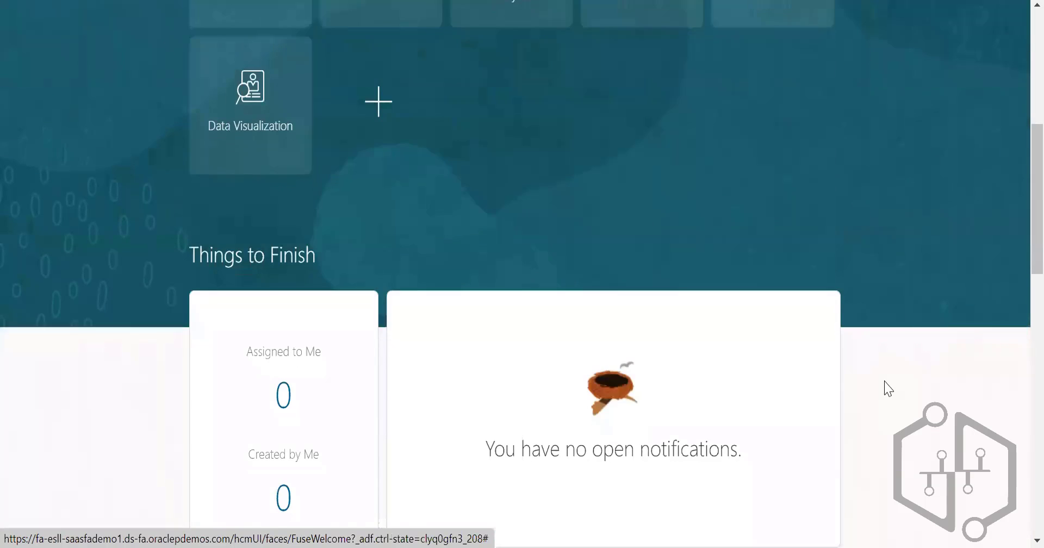
scroll(890, 387, down, 15)
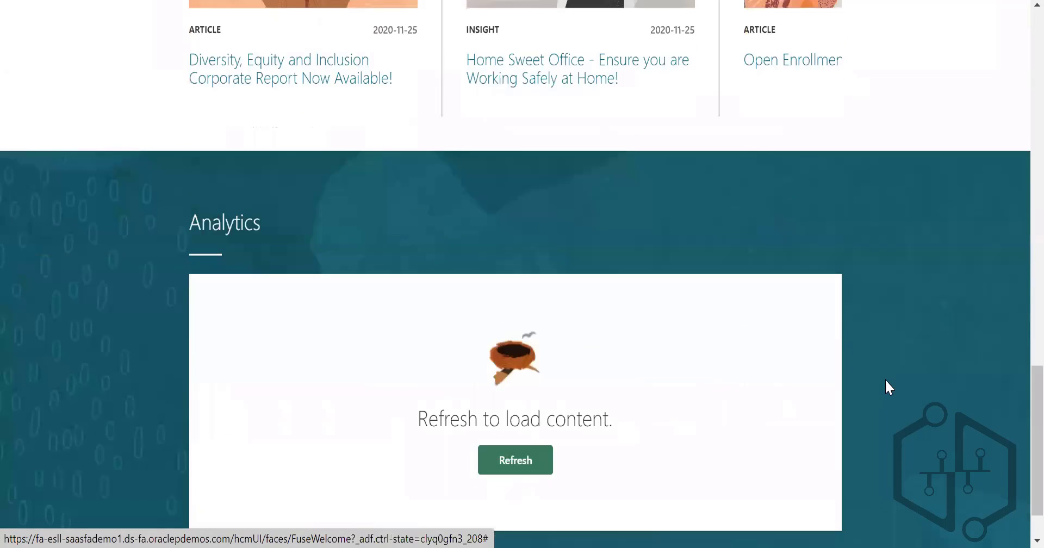
scroll(887, 380, up, 20)
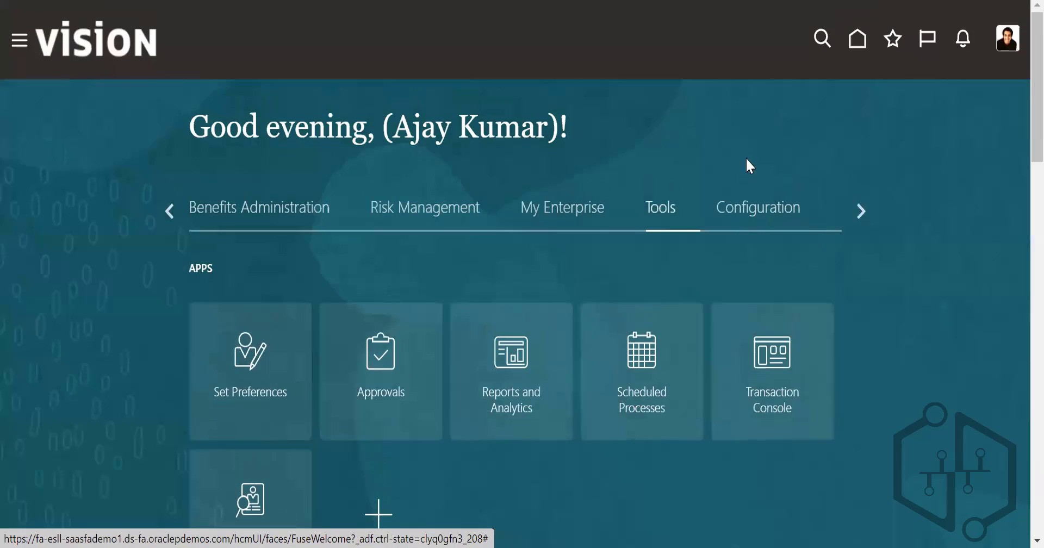
Step: Examine the quick actions and apps available under My Team on the home page
click(170, 212)
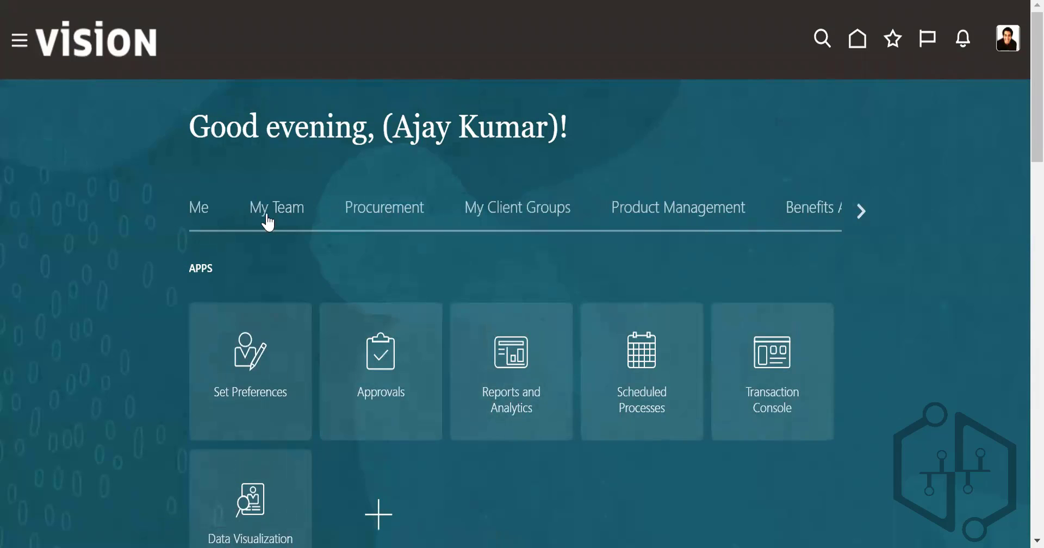
click(265, 213)
scroll(647, 444, down, 3)
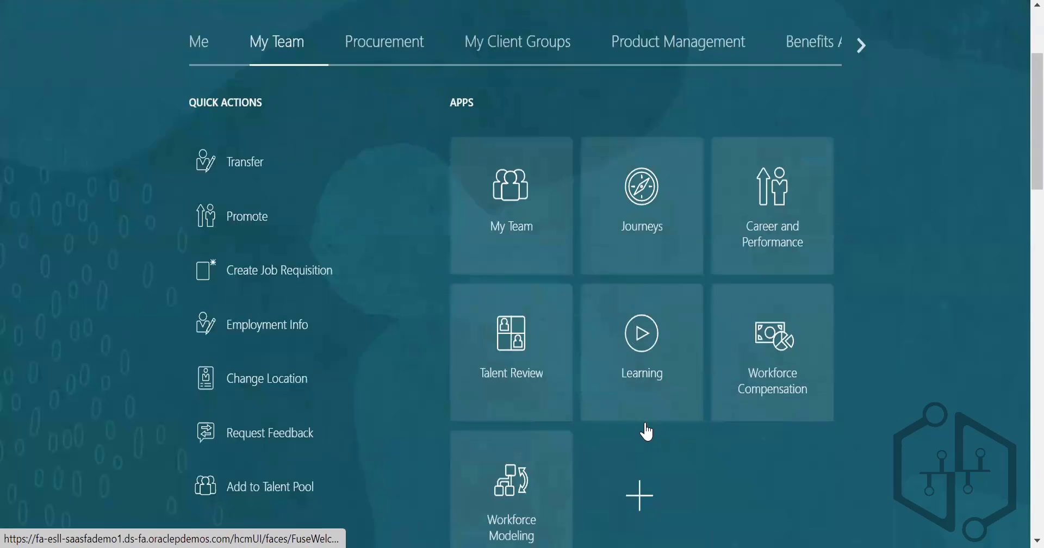
scroll(899, 414, down, 5)
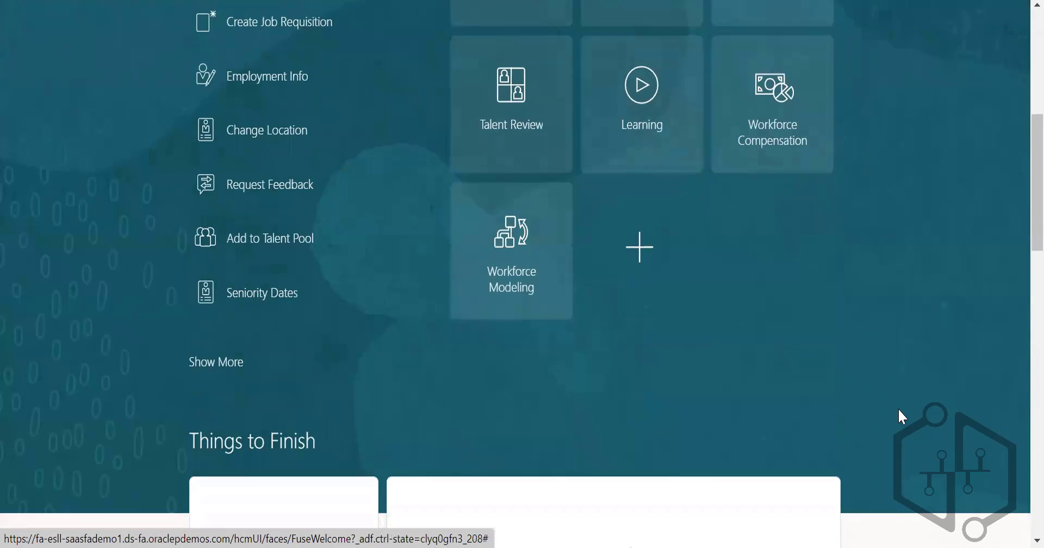
scroll(899, 415, up, 5)
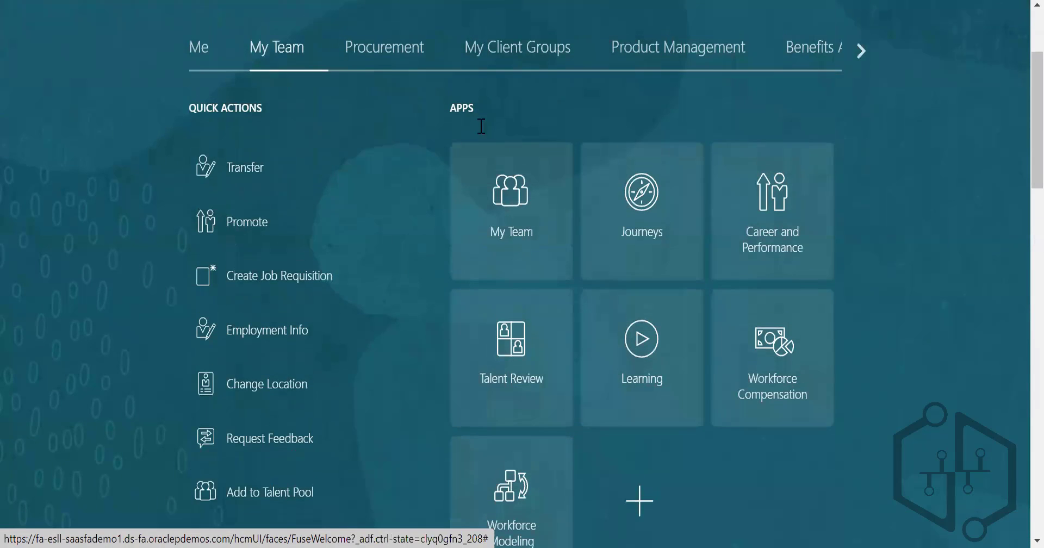
scroll(547, 227, up, 3)
Step: Examine the quick actions and apps available under My Client Groups on the home page
click(536, 216)
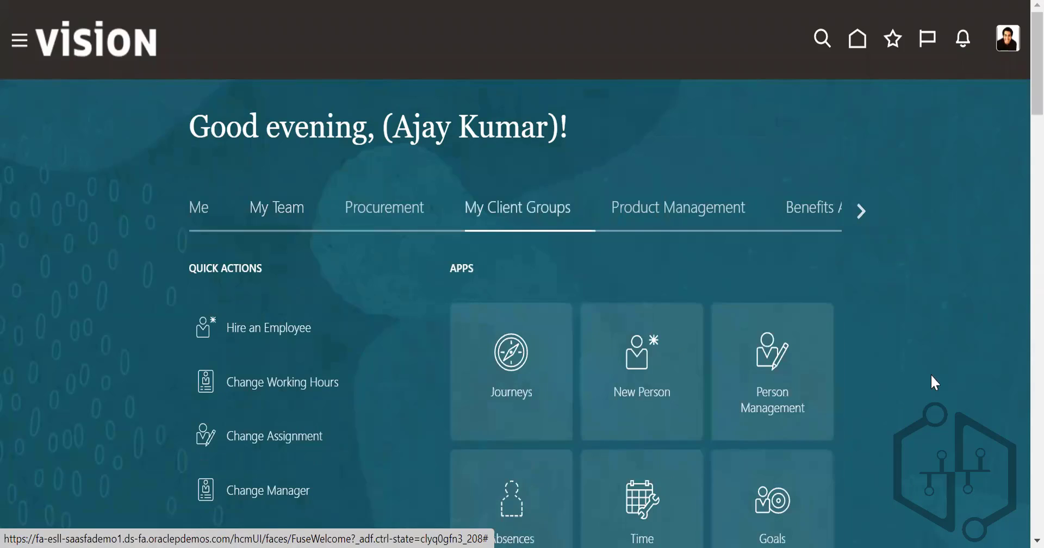
scroll(936, 383, down, 5)
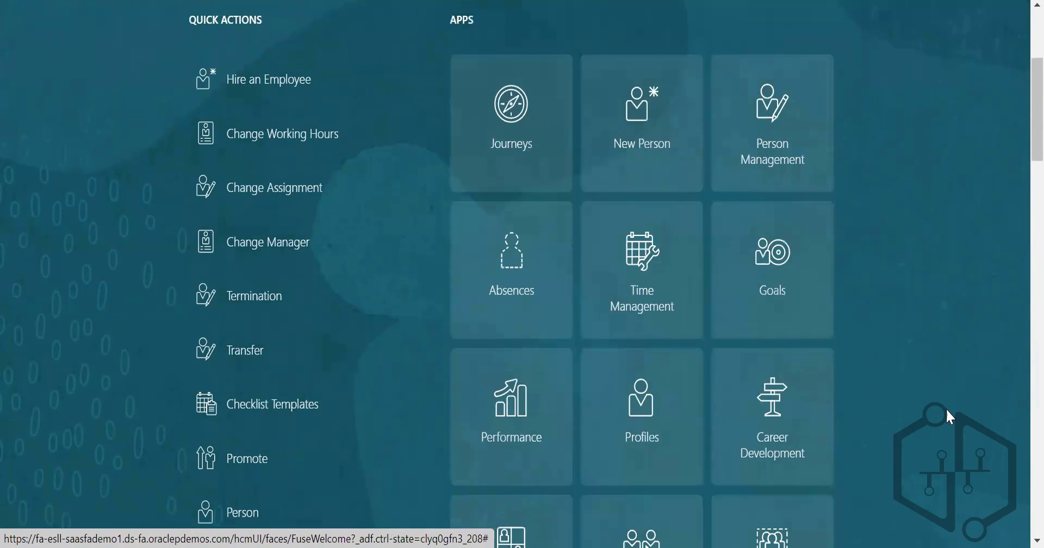
scroll(947, 409, down, 6)
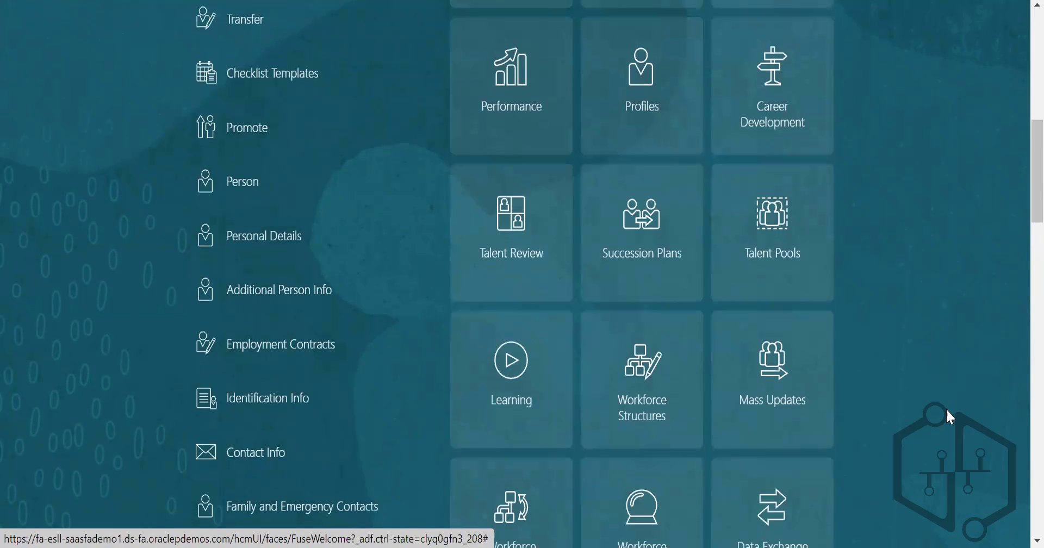
scroll(946, 409, down, 3)
scroll(946, 410, down, 5)
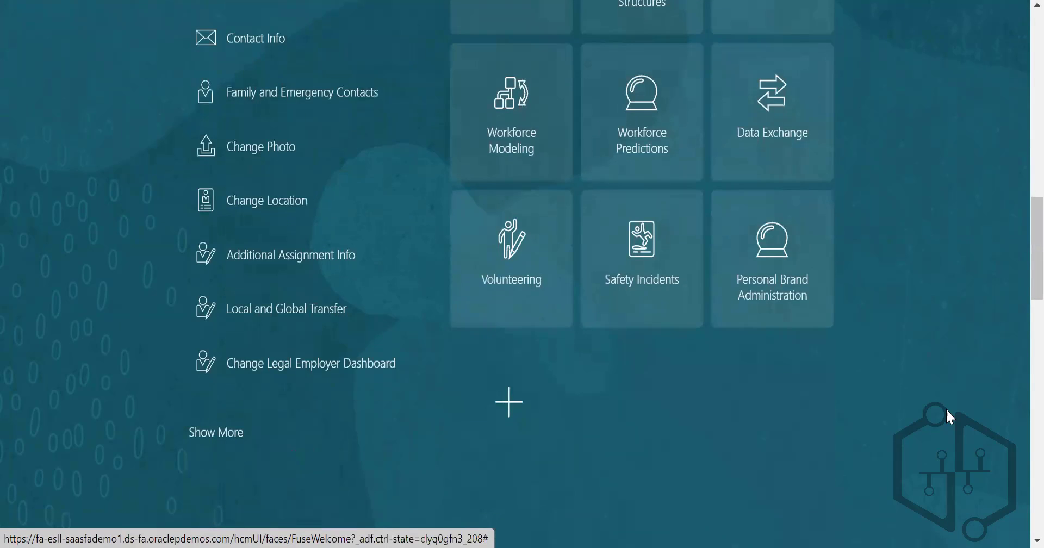
scroll(949, 417, up, 18)
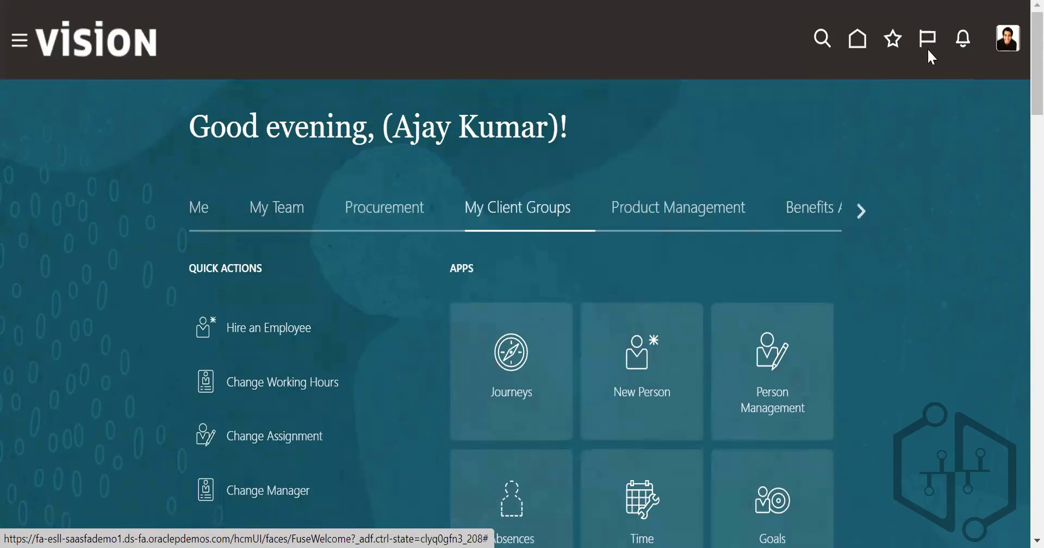
Step: Compare the My Client Groups entries in the navigation menu with those on the home page
click(18, 39)
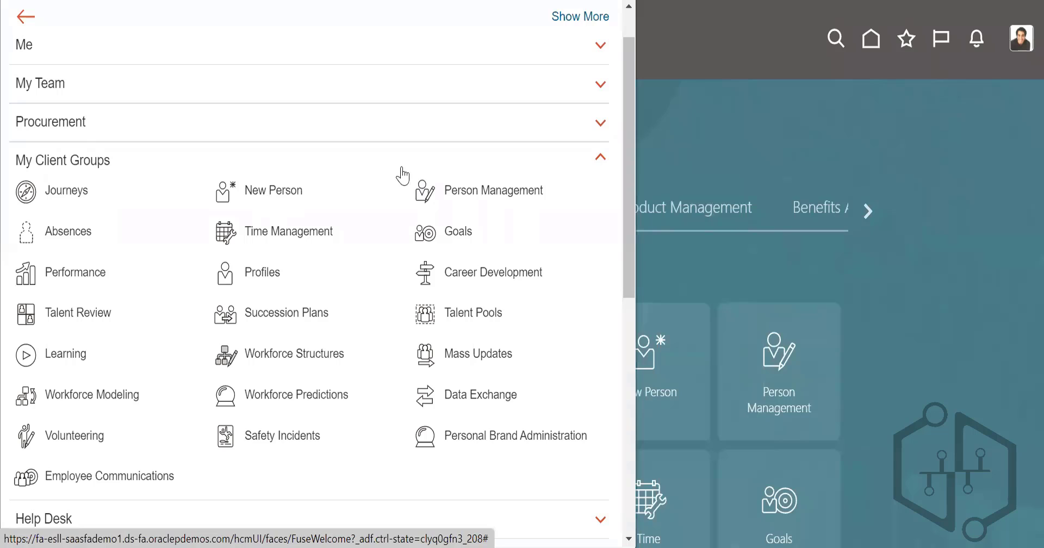
drag(629, 258, 731, 81)
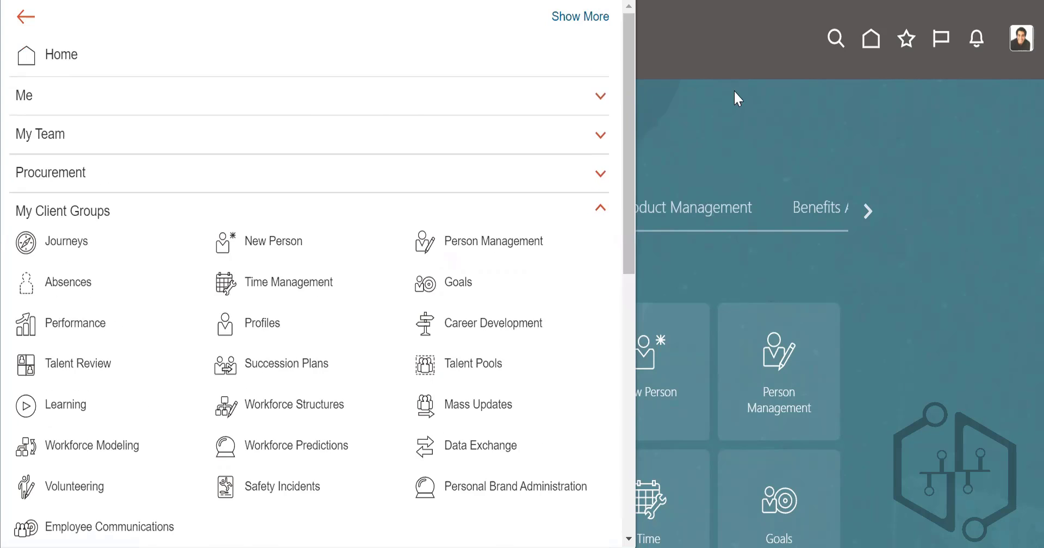
click(734, 92)
scroll(852, 325, down, 5)
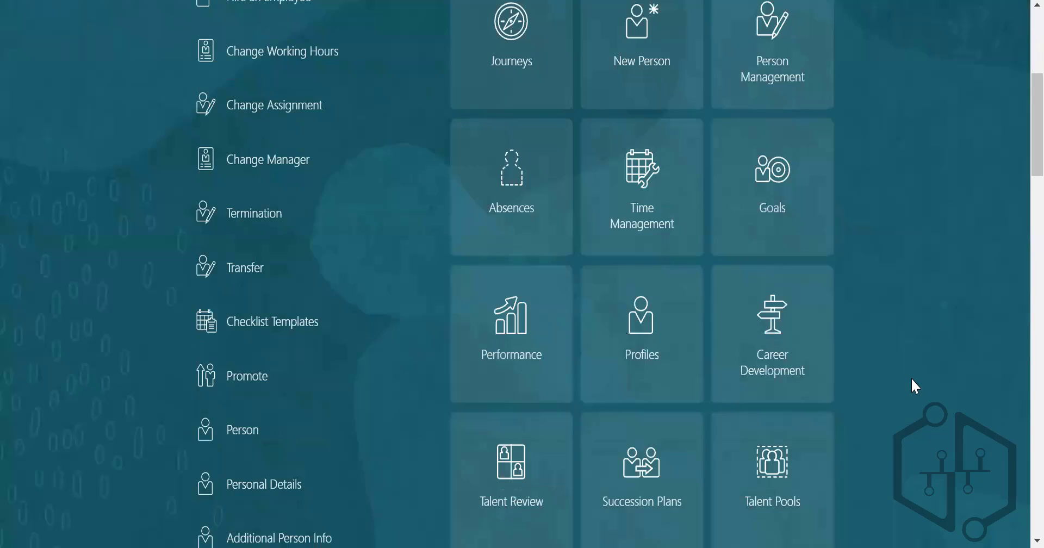
scroll(911, 381, down, 3)
scroll(912, 379, down, 8)
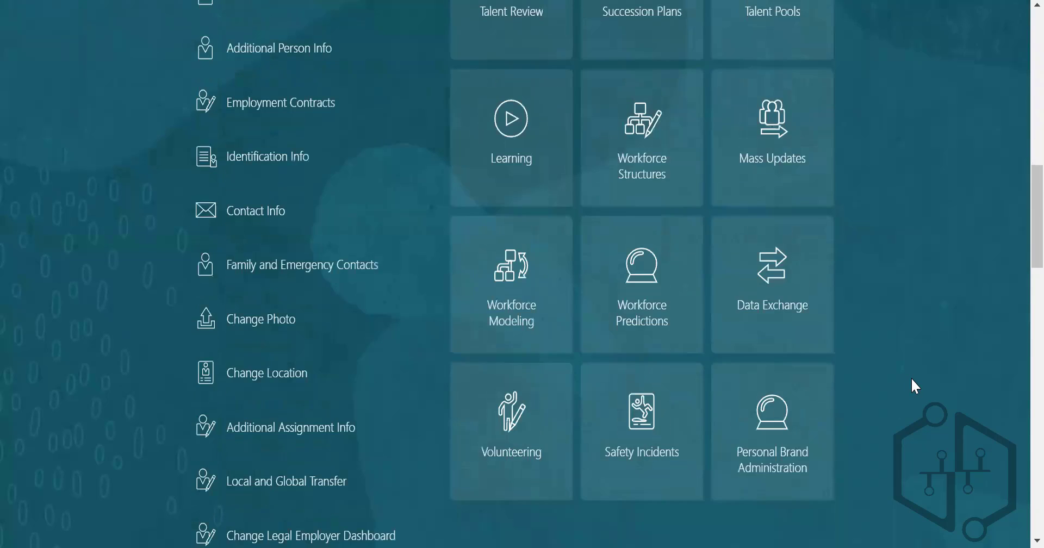
scroll(912, 378, up, 15)
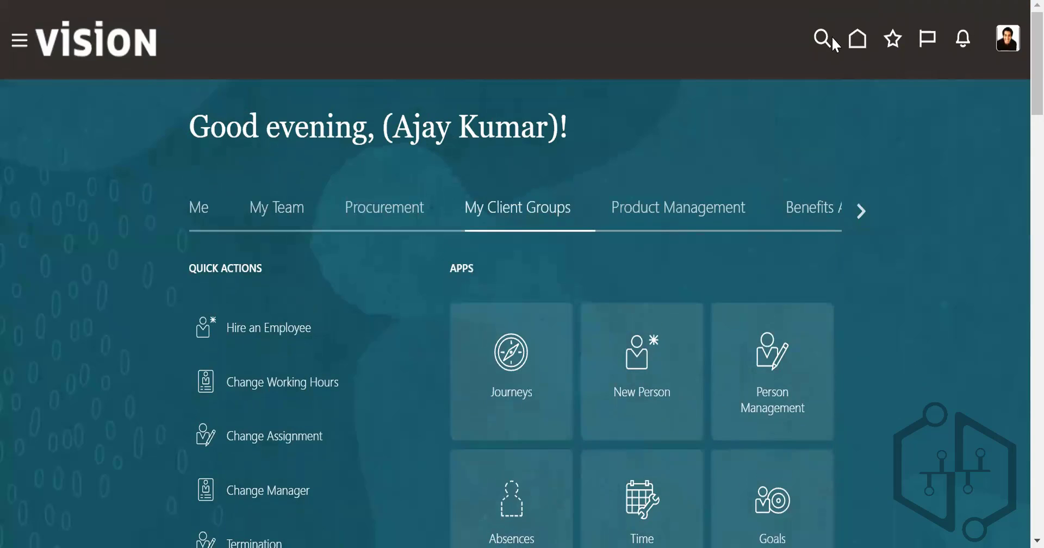
Step: Open Assigned Implementation Tasks from Setup and Maintenance and return to the home page
click(857, 41)
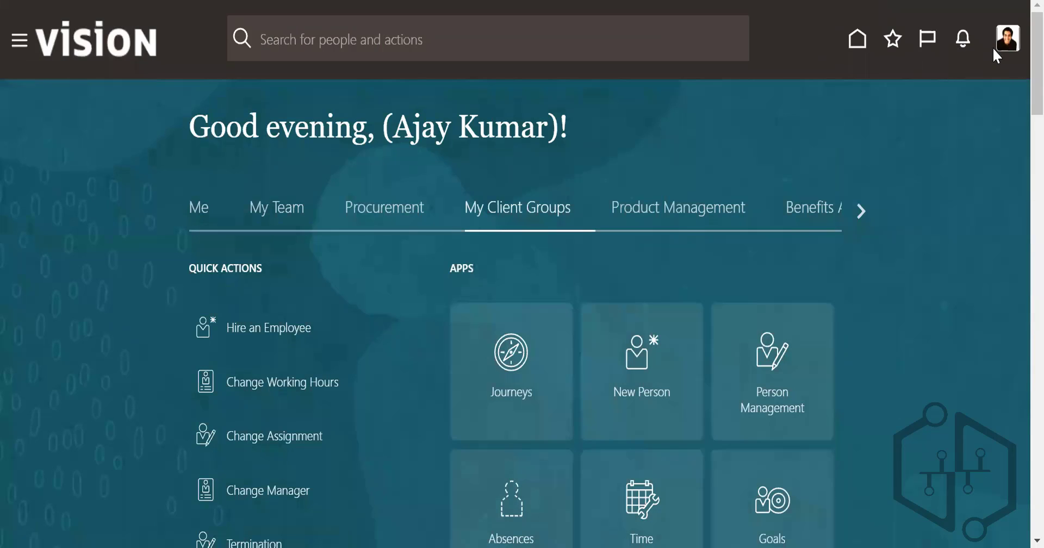
click(1004, 43)
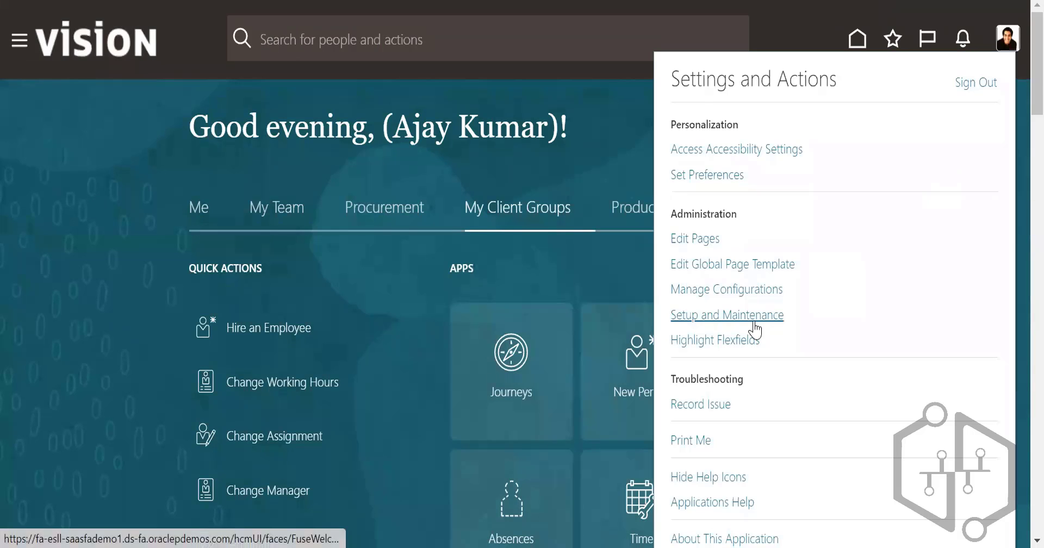
click(758, 315)
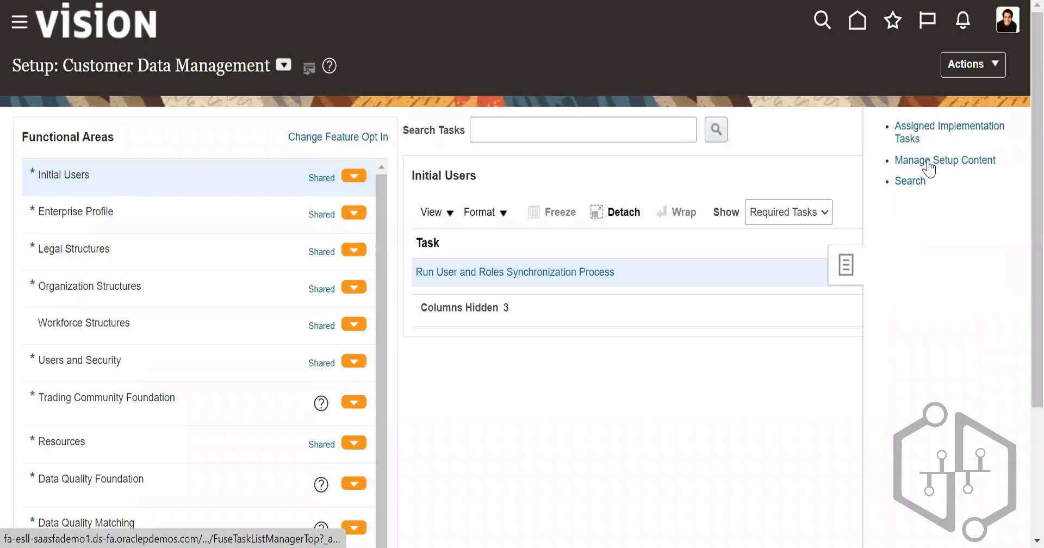
click(914, 132)
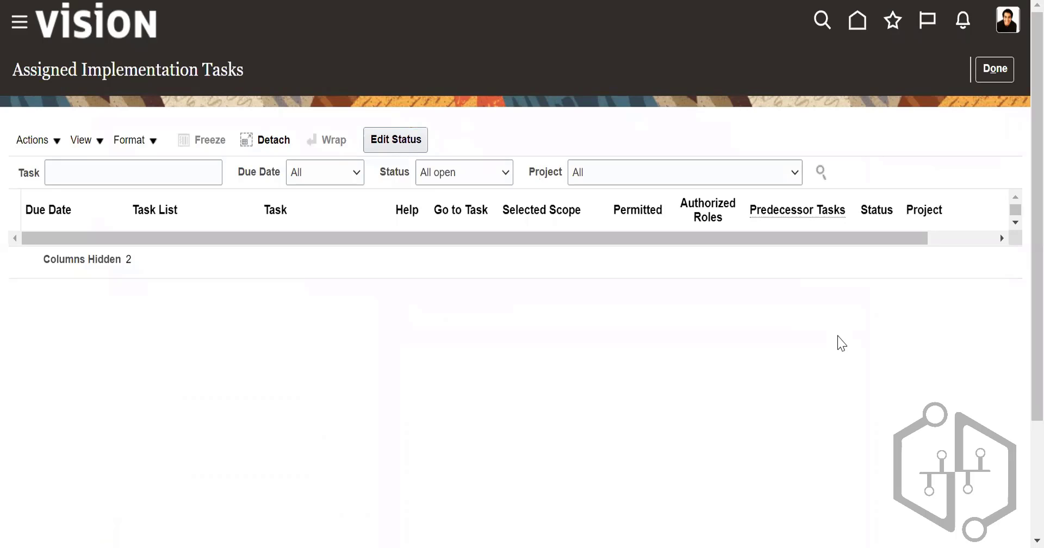
click(1007, 73)
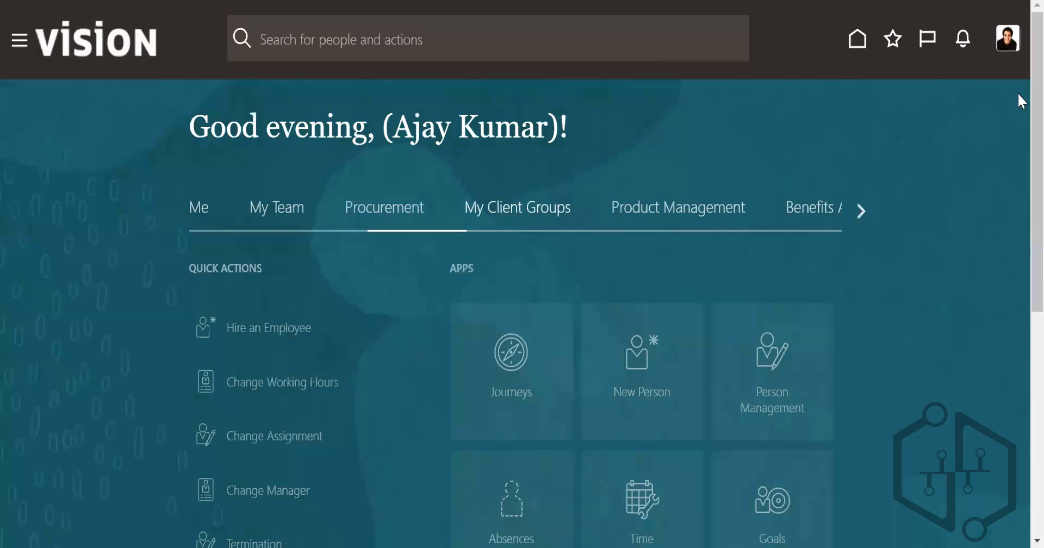
Step: Open Setup and Maintenance and search the Customer Data Management setup tasks for "manage work shift"
click(1006, 39)
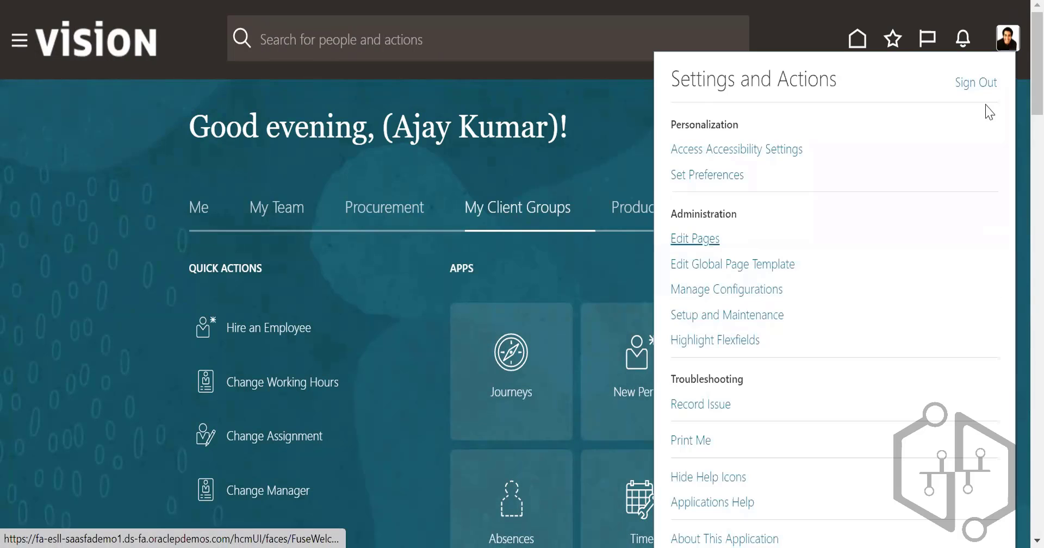
click(752, 315)
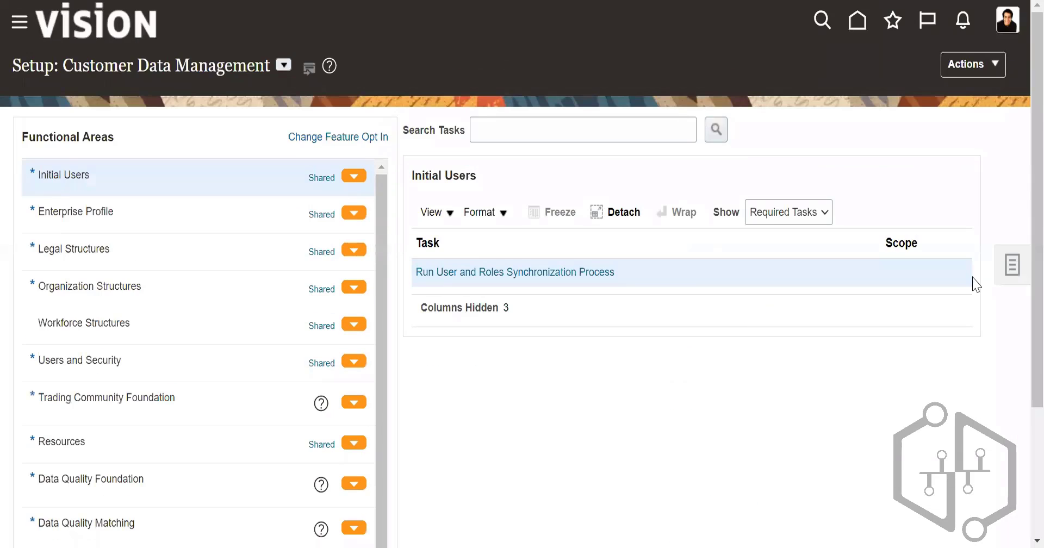
click(1009, 264)
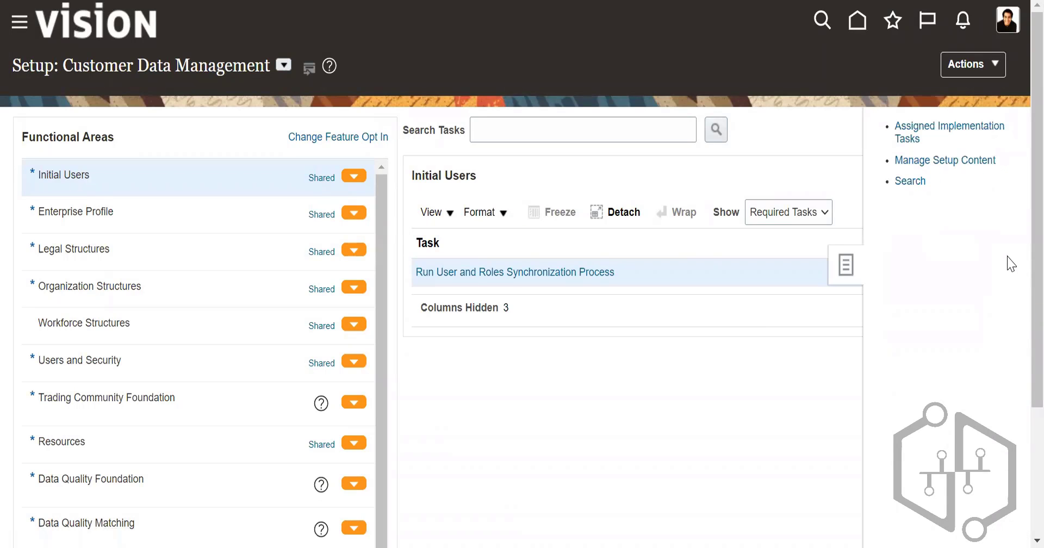
click(911, 183)
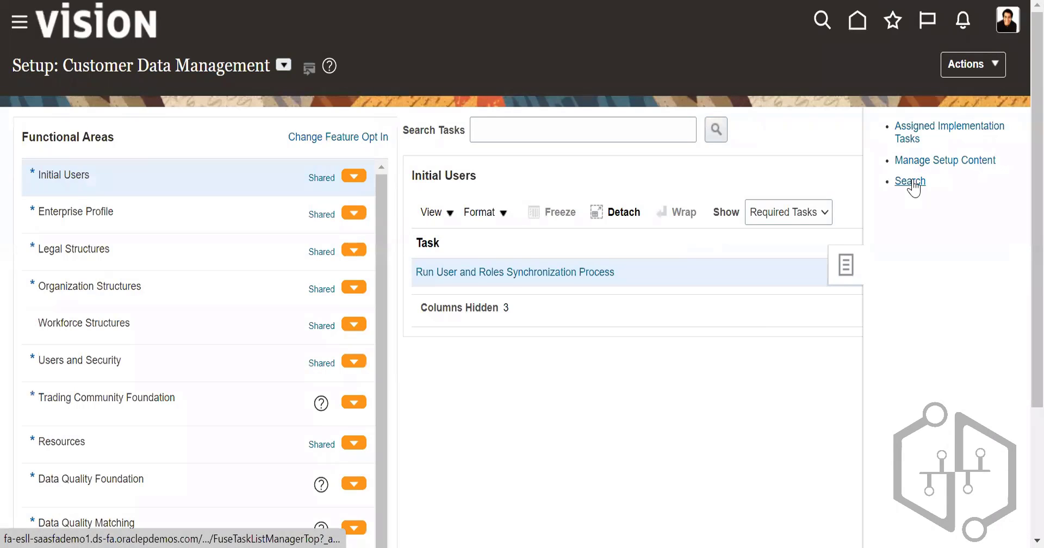
click(498, 119)
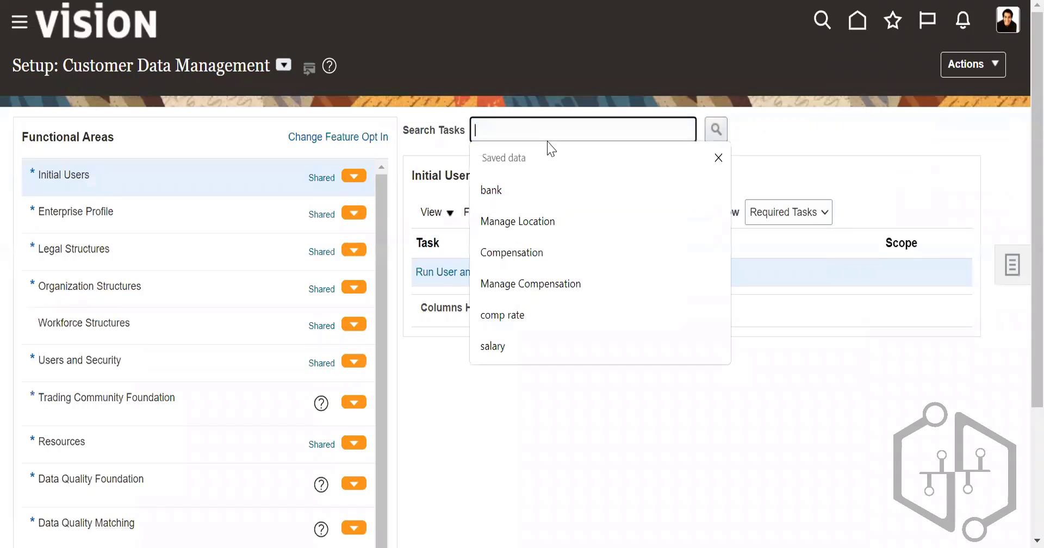
text(manage )
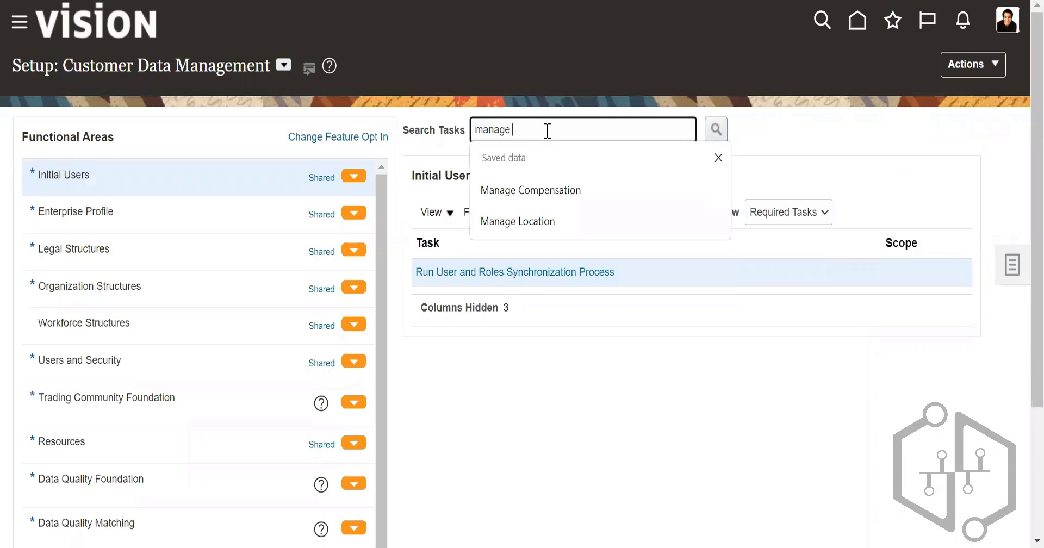
text(wor)
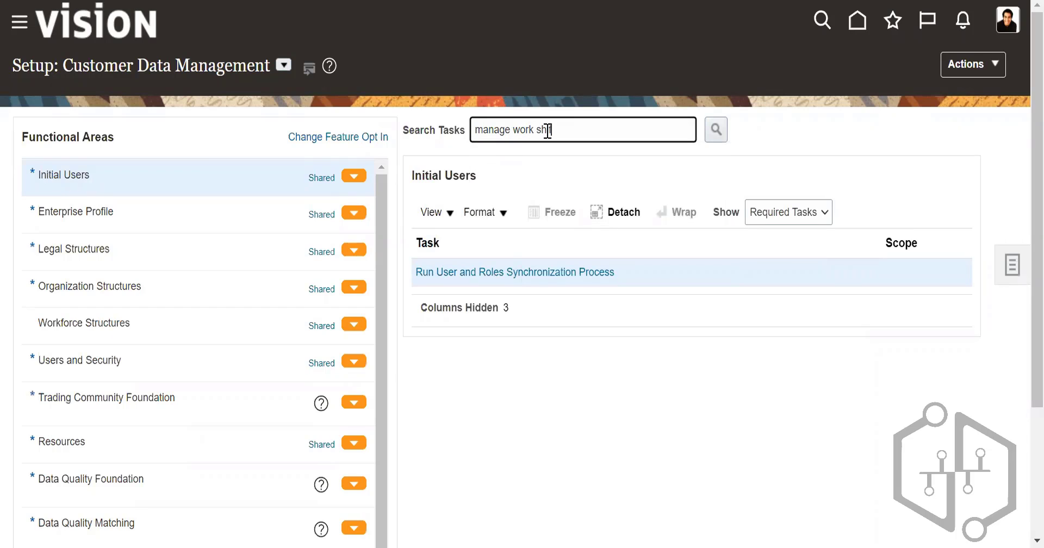
text(k shift)
click(715, 129)
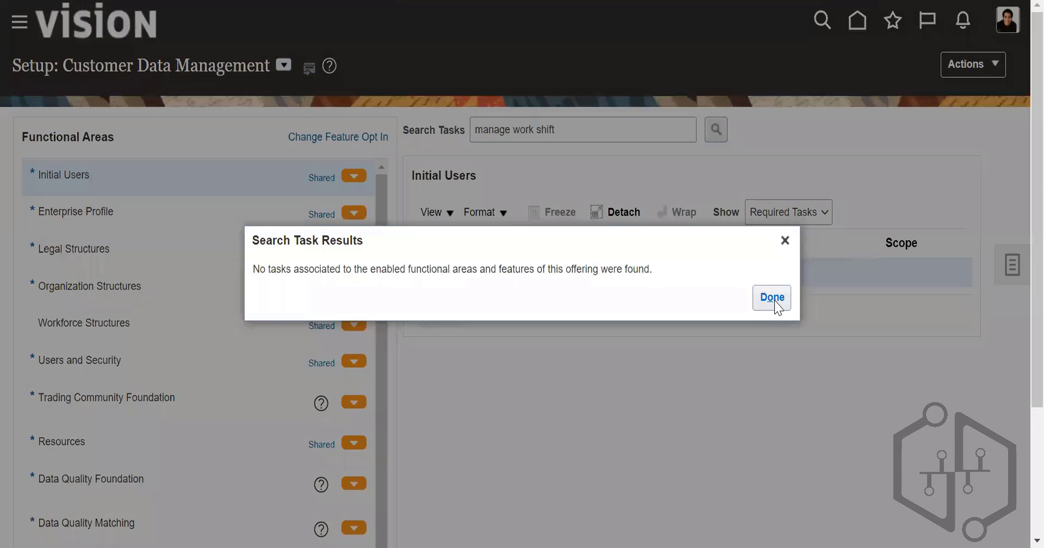
click(771, 297)
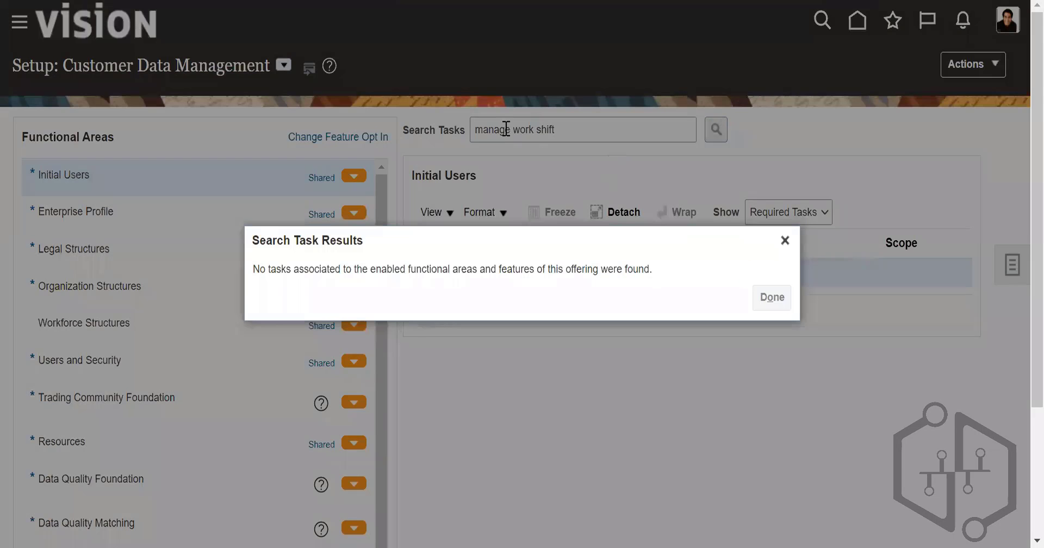
Step: Search the setup tasks for "work shift" and look through the list of functional areas
drag(514, 130, 475, 129)
key(BackSpace)
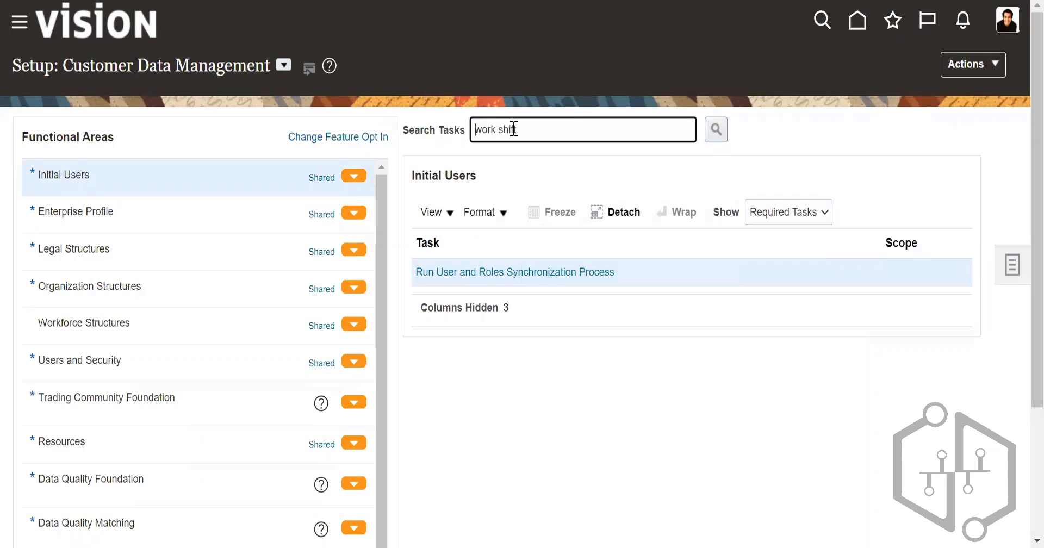
click(715, 129)
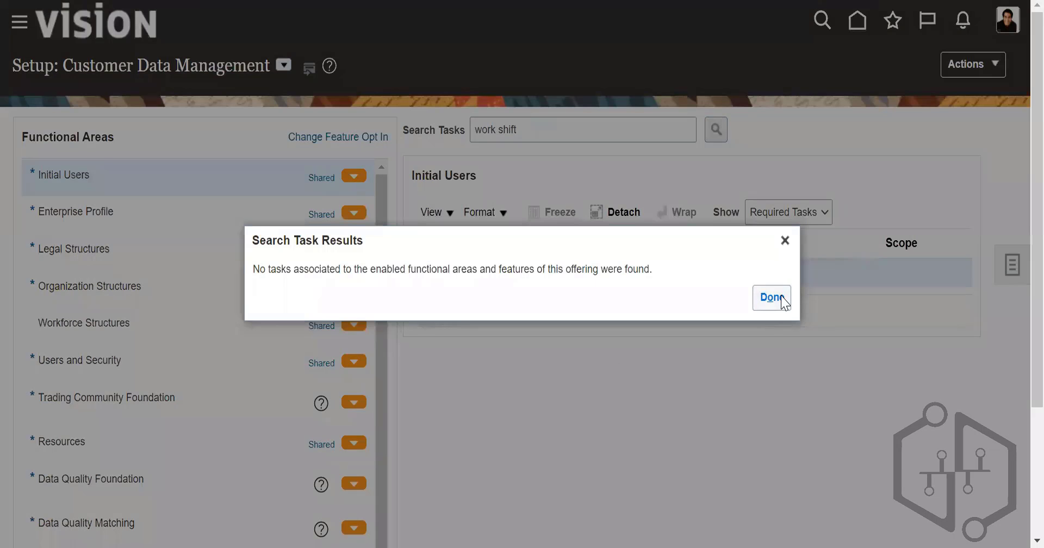
click(782, 302)
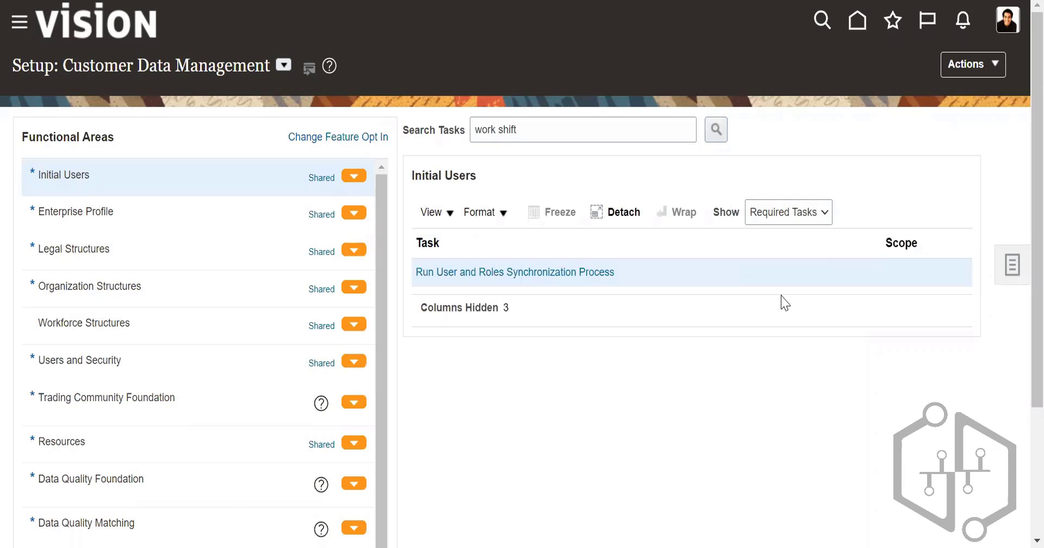
scroll(188, 310, down, 1)
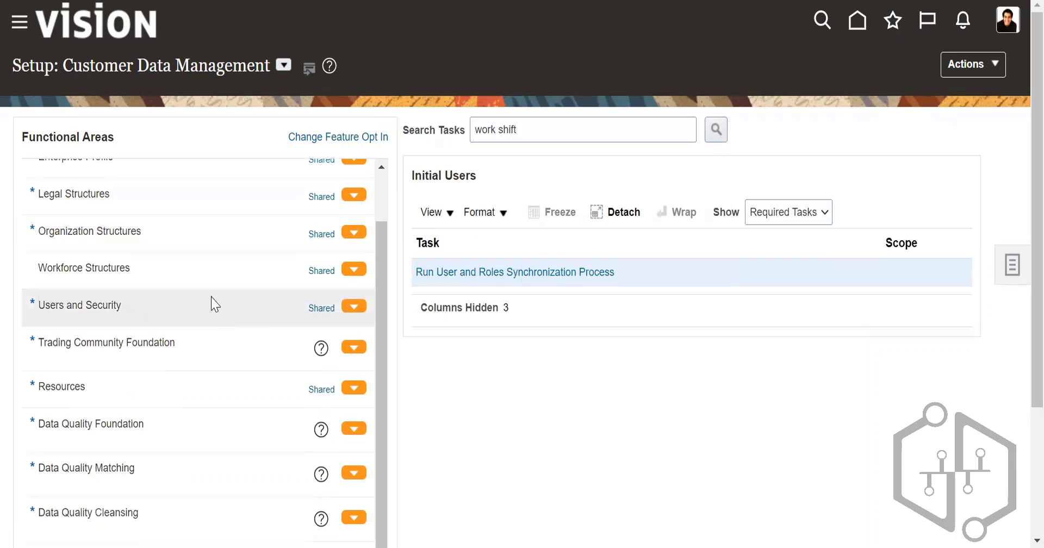
scroll(210, 300, up, 2)
Step: View the available offerings and return to the Customer Data Management setup
click(973, 64)
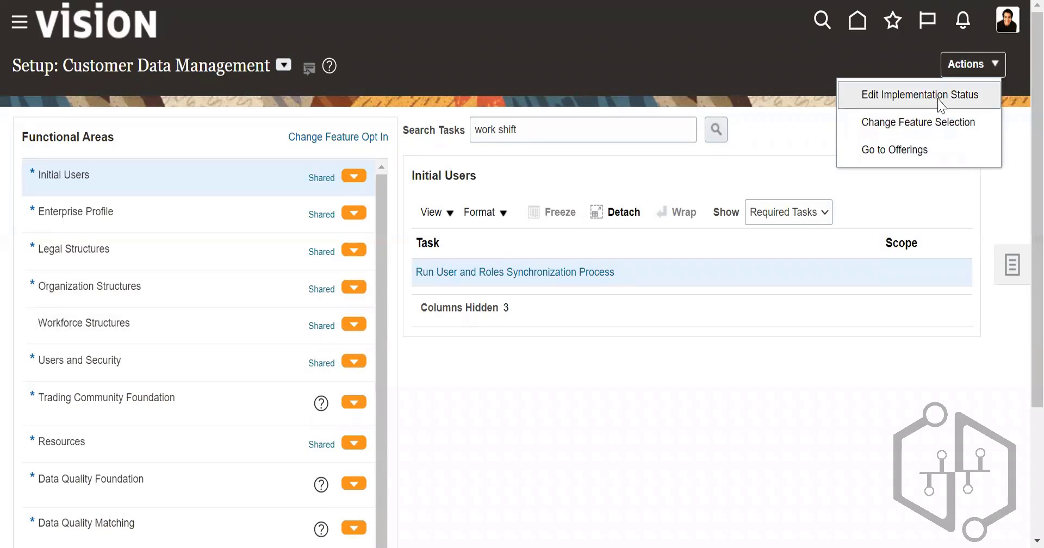
click(901, 152)
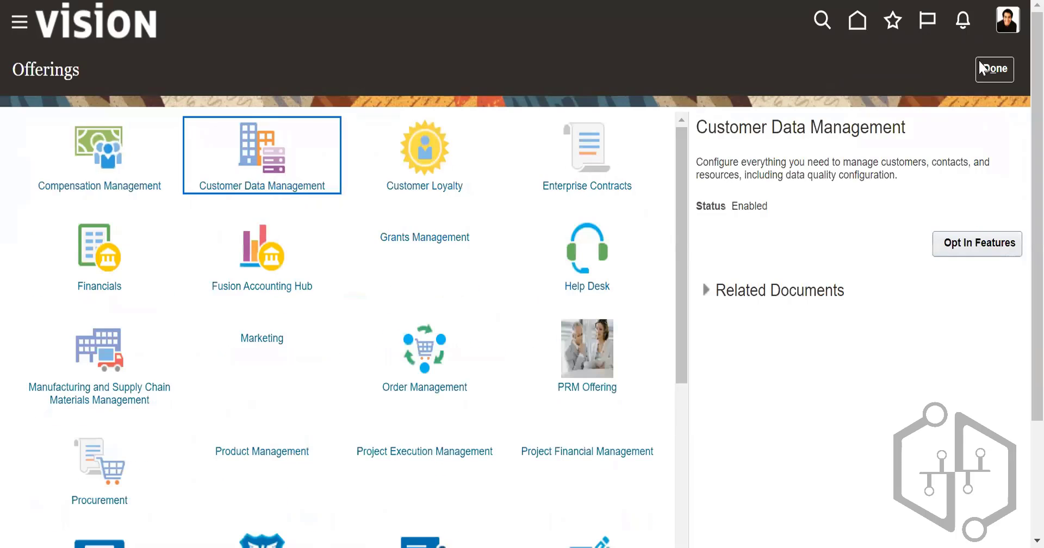
click(981, 68)
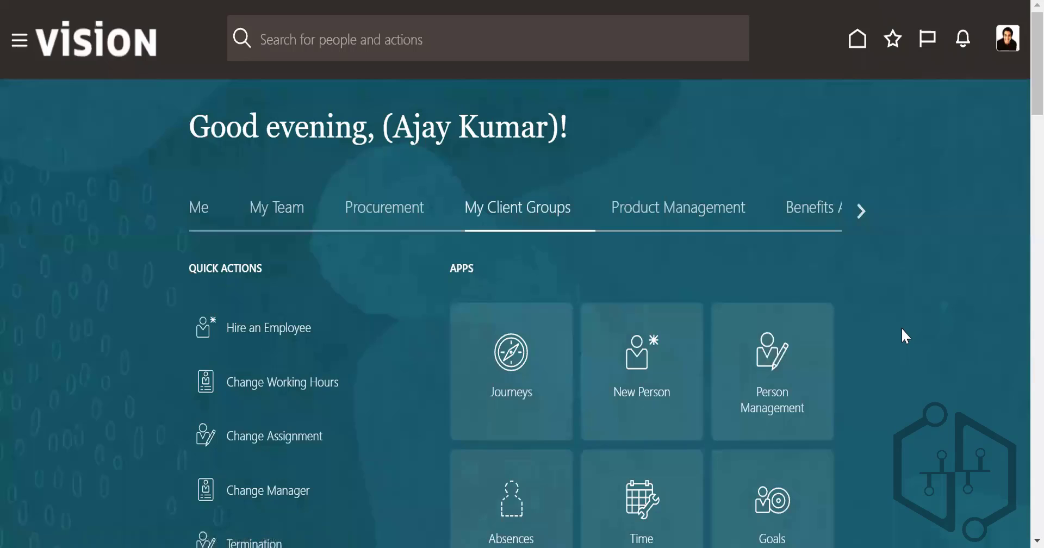
Step: Look through the My Client Groups quick actions and apps on the home page for work shift entries
scroll(910, 348, down, 5)
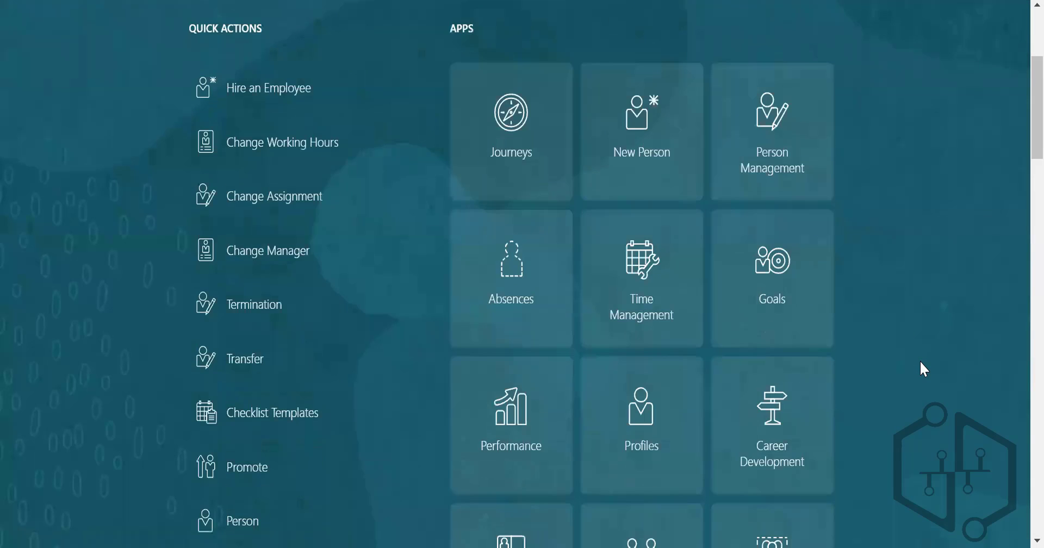
scroll(922, 369, down, 8)
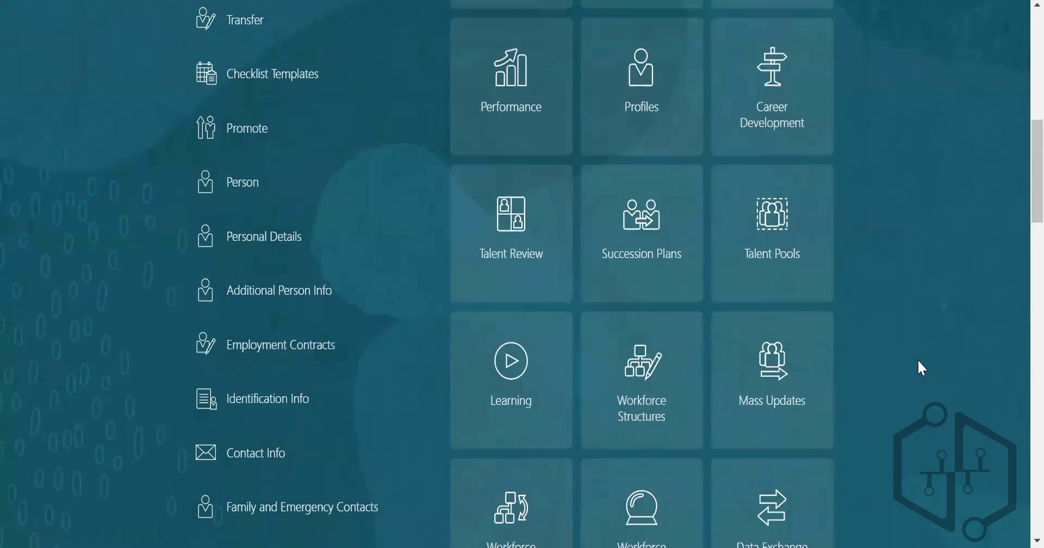
scroll(919, 360, down, 1)
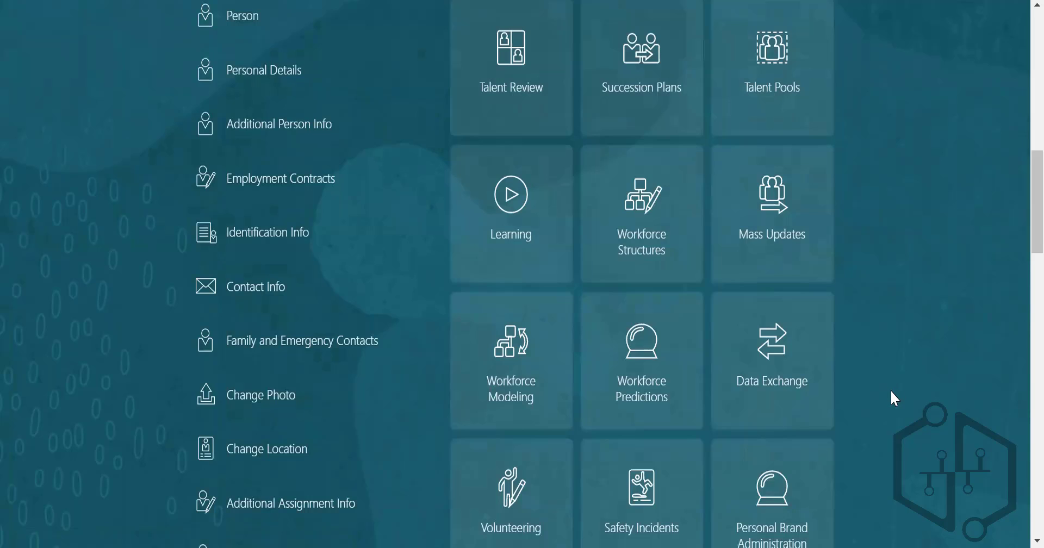
scroll(893, 395, down, 3)
scroll(899, 400, up, 9)
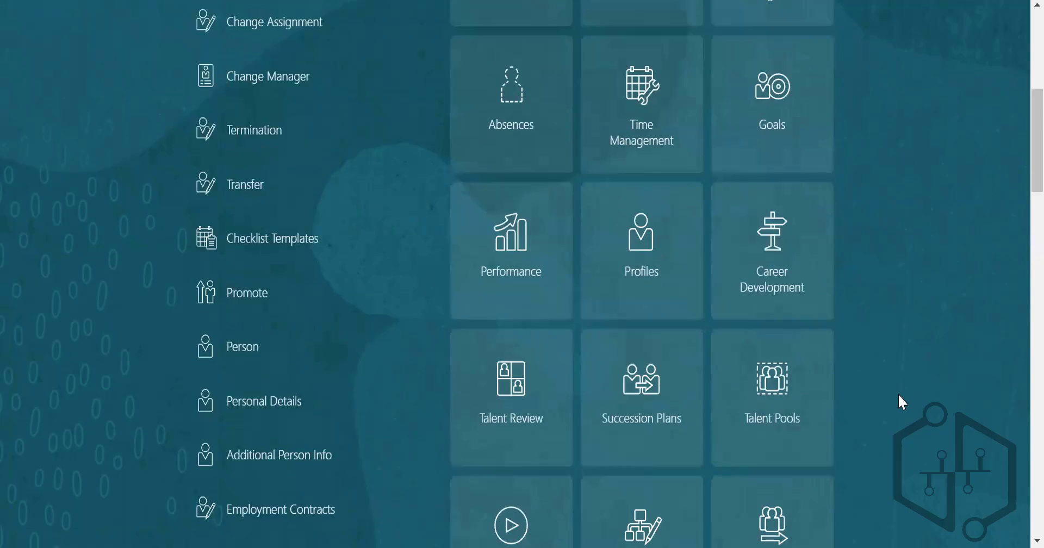
scroll(899, 395, up, 8)
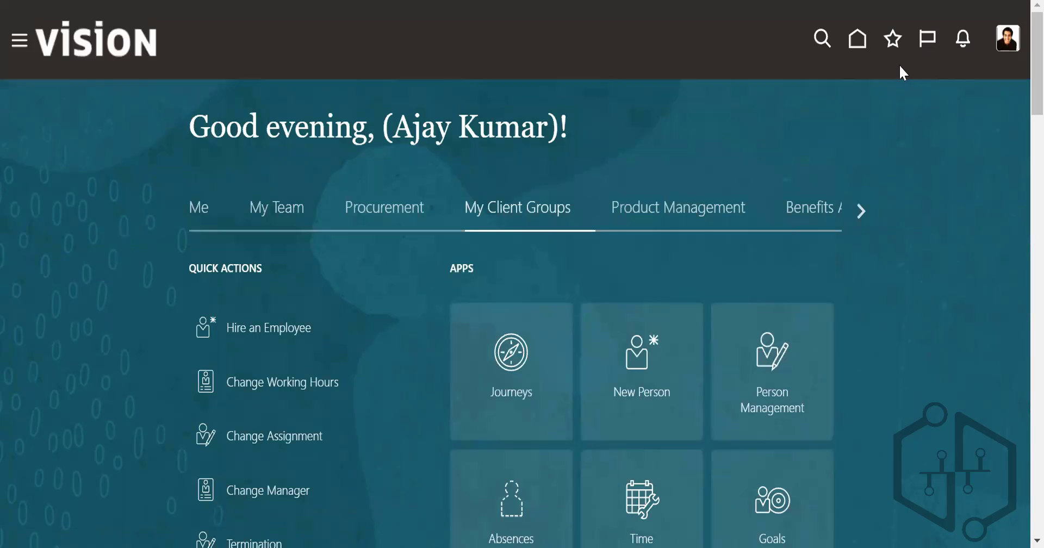
Step: Search people and actions for "work shift" from the home page, and clear the search
click(821, 40)
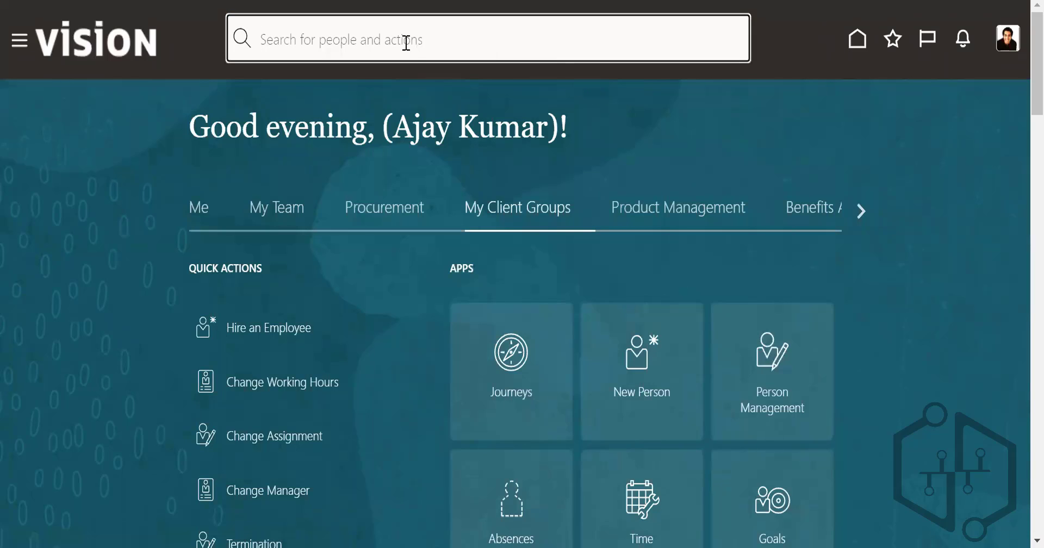
text(work shift)
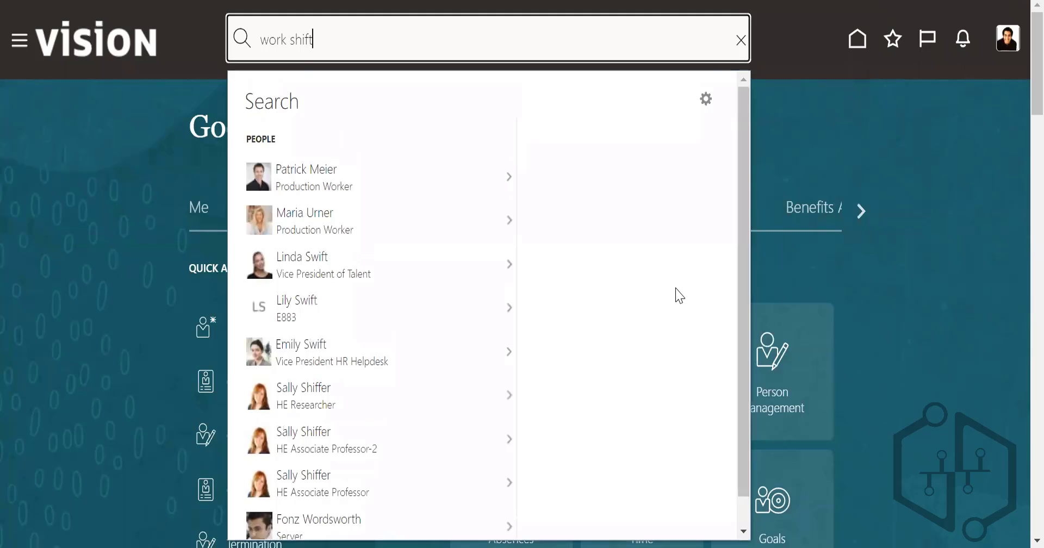
click(919, 146)
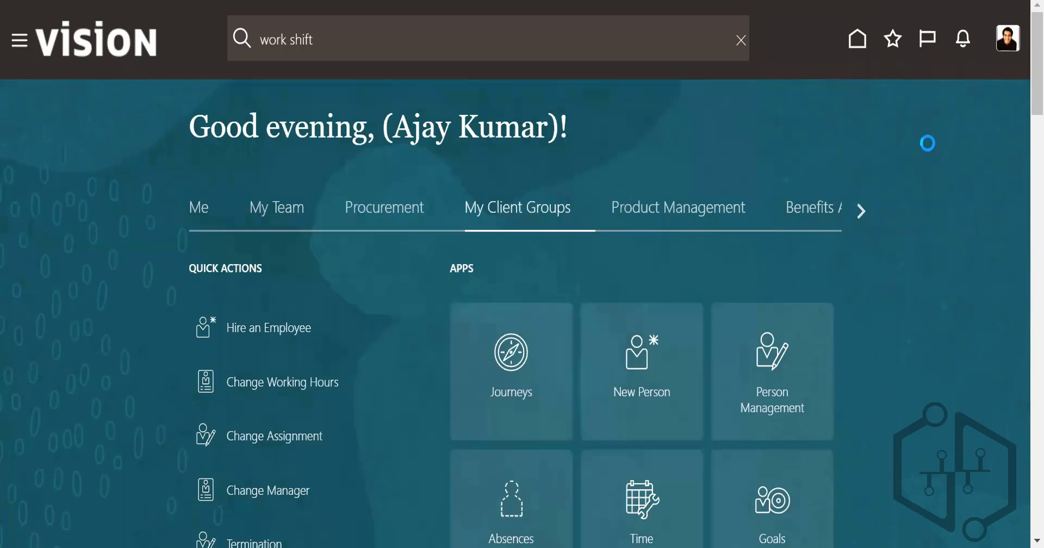
click(741, 41)
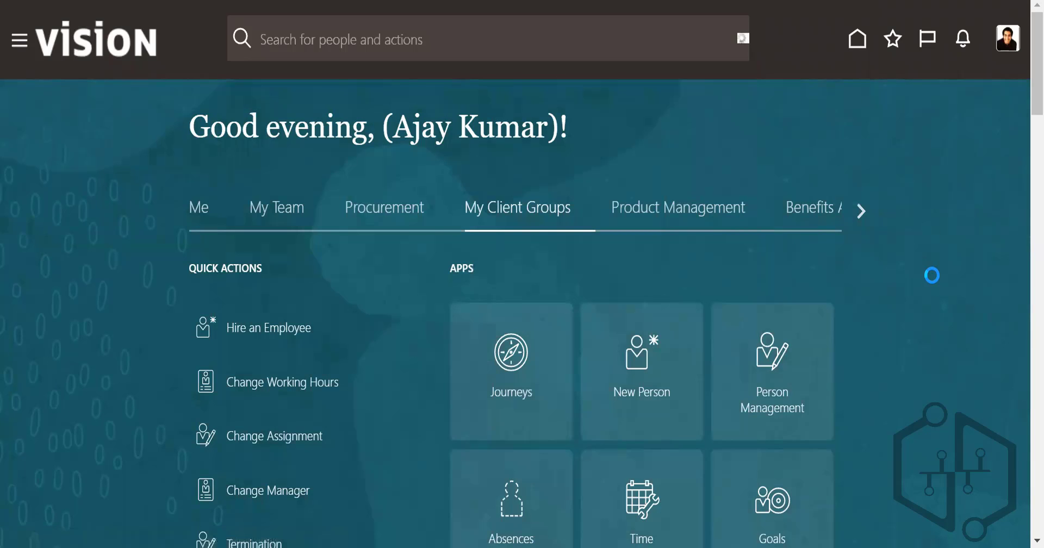
Step: Check the full set of My Client Groups apps and quick actions on the home page again
scroll(939, 282, down, 3)
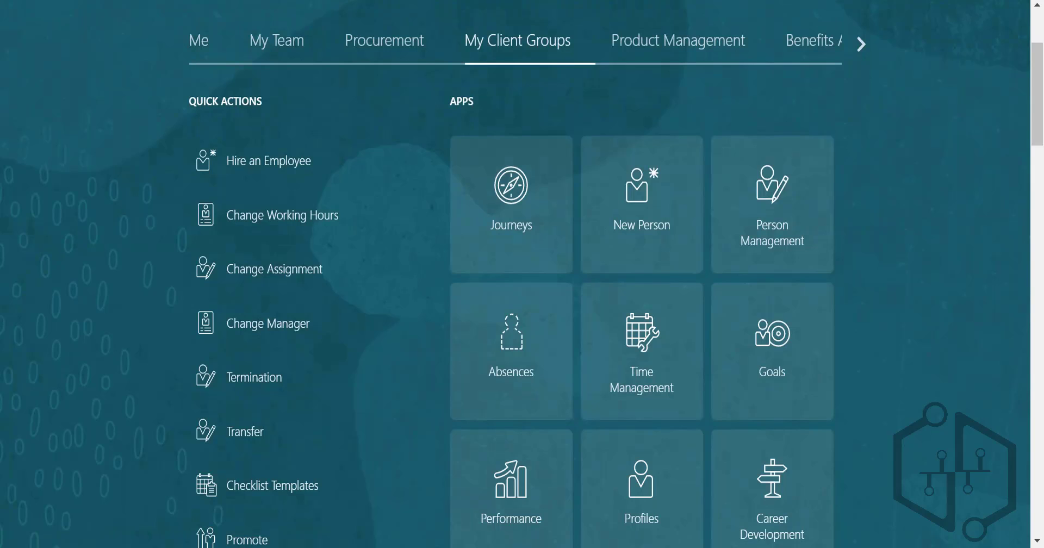
scroll(908, 457, down, 5)
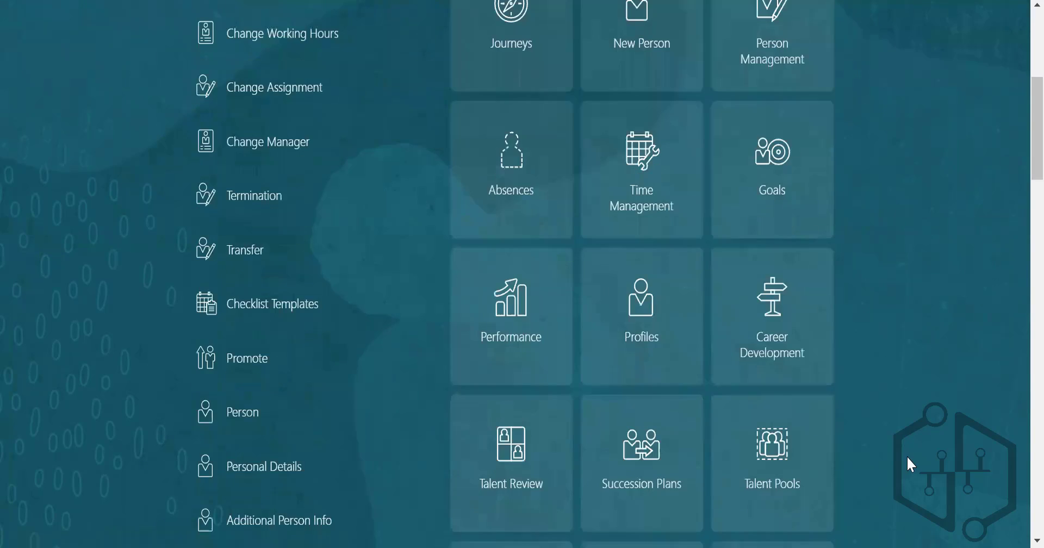
scroll(899, 419, down, 4)
scroll(898, 415, down, 5)
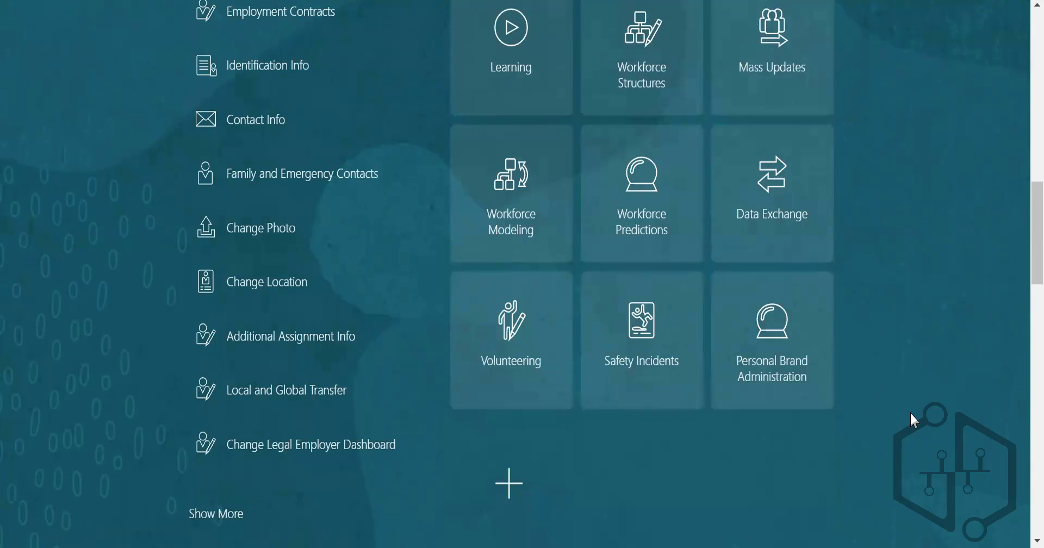
scroll(908, 408, up, 15)
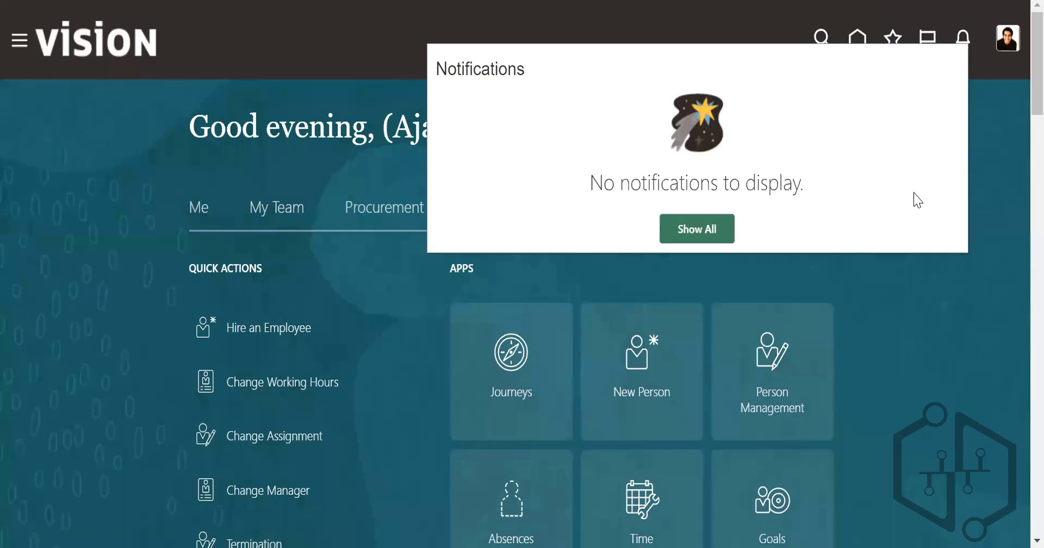
Step: Open Setup and Maintenance and search the Customer Data Management setup tasks for "work schedule"
click(1007, 38)
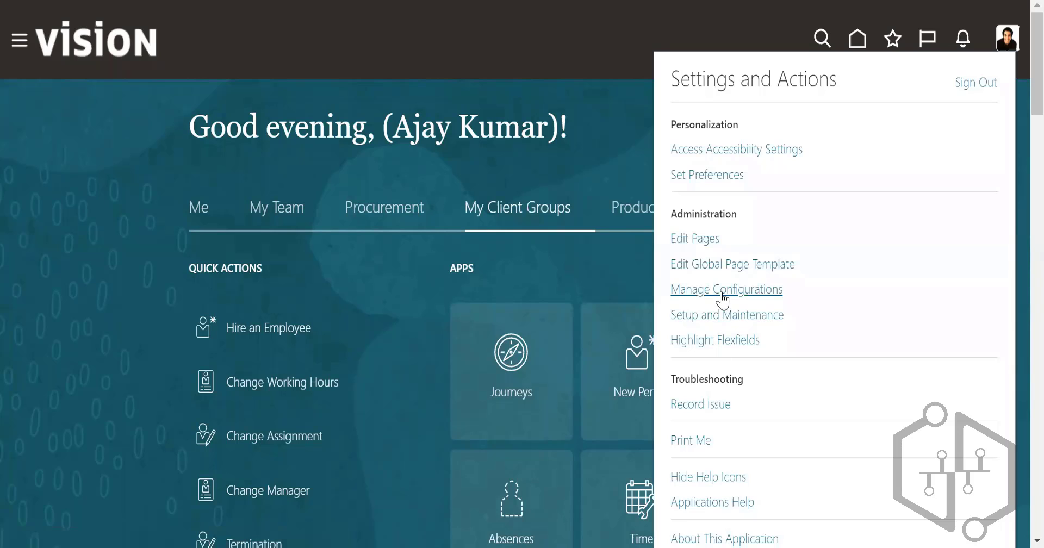
click(722, 316)
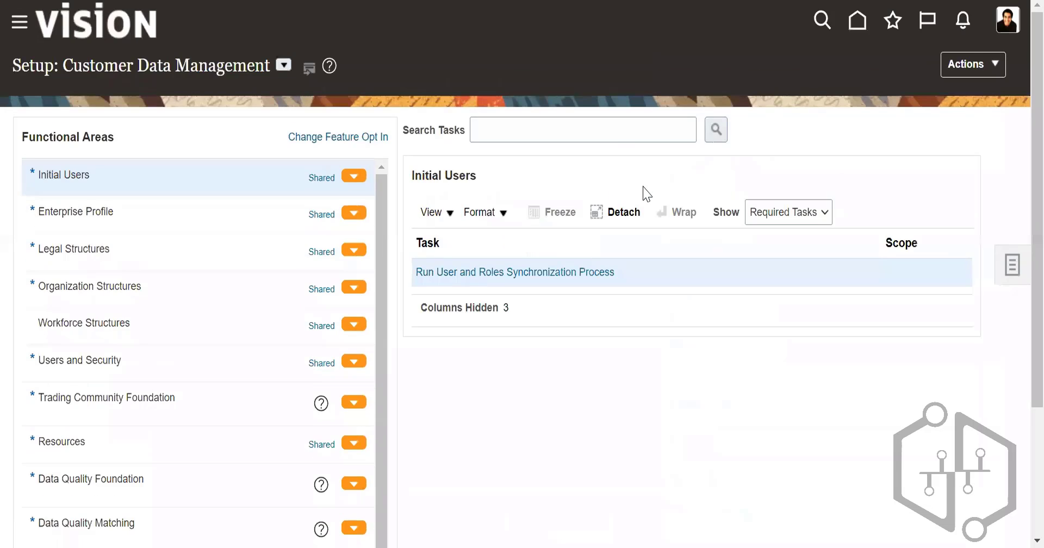
click(605, 127)
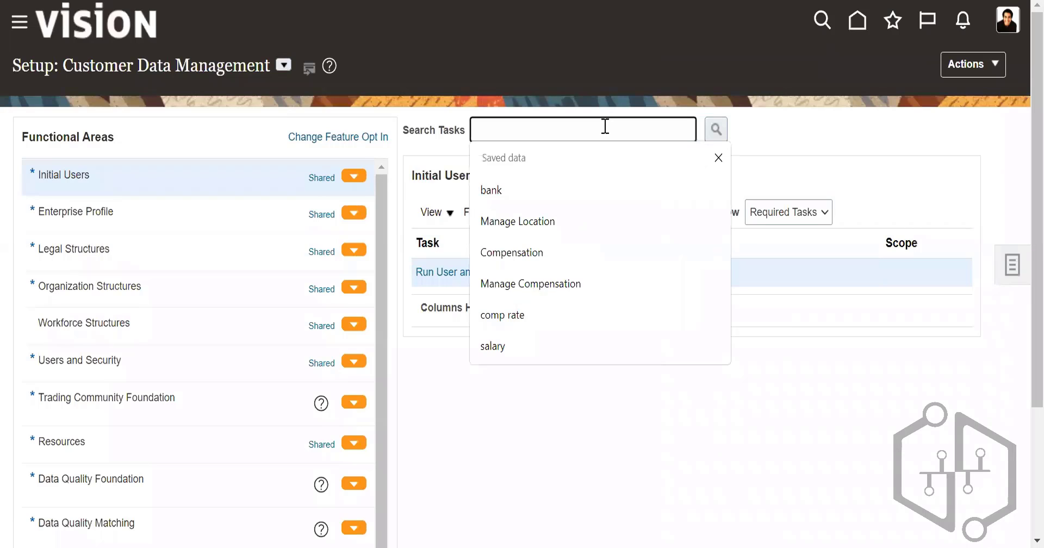
text(work so)
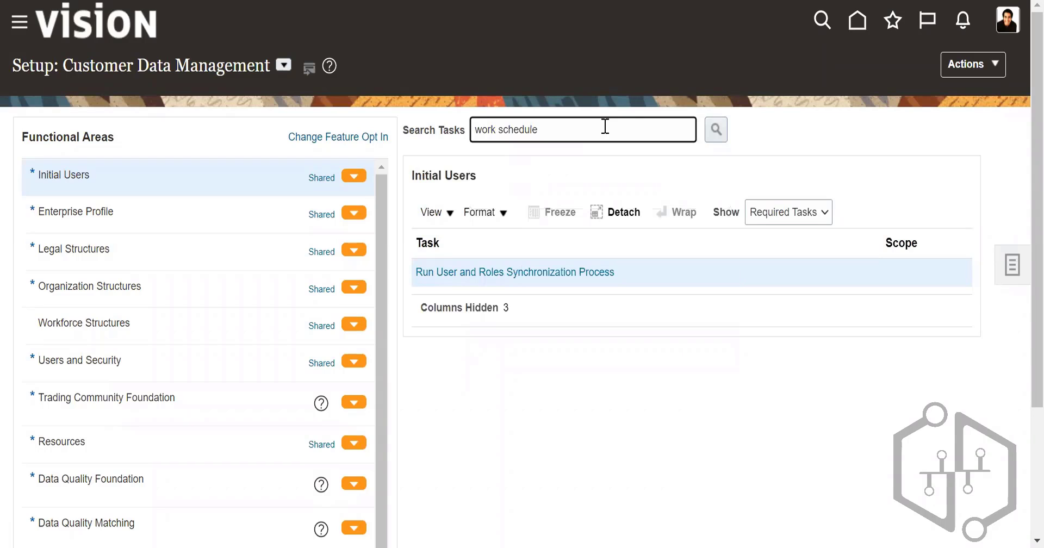
text(hedule)
click(716, 129)
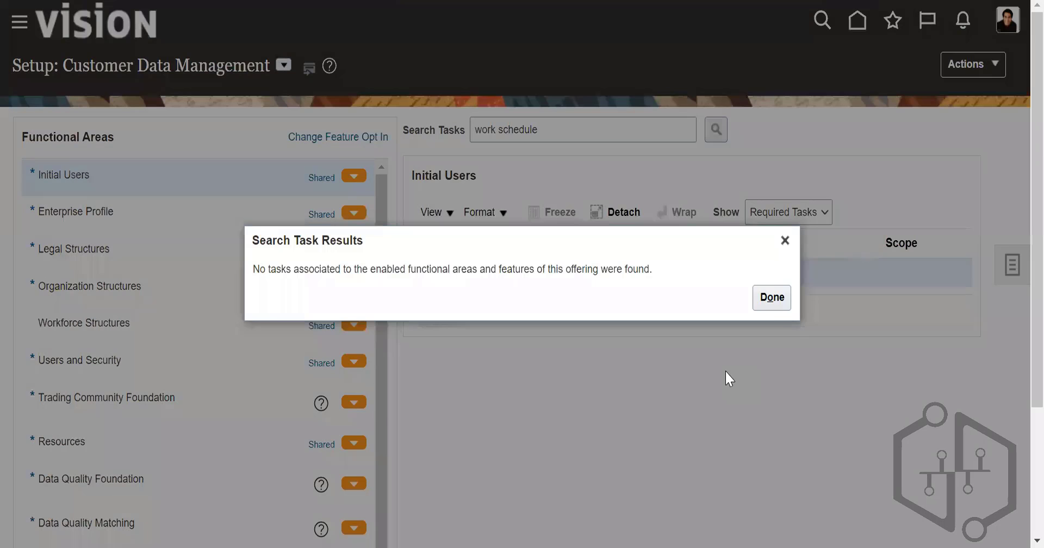
click(781, 297)
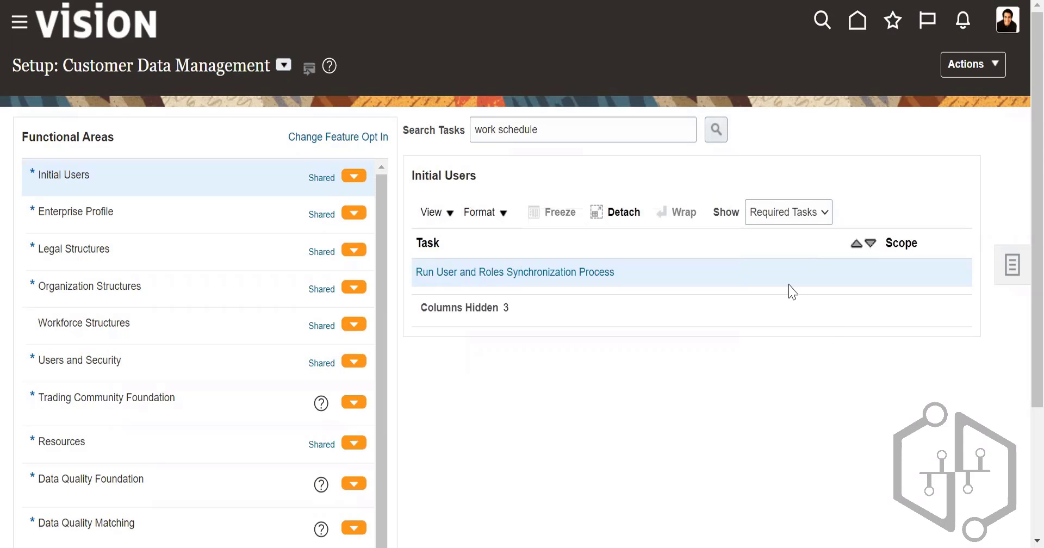
Step: Search all setup tasks, task lists and business objects for "work schedule" and open the Work Schedules task
click(998, 274)
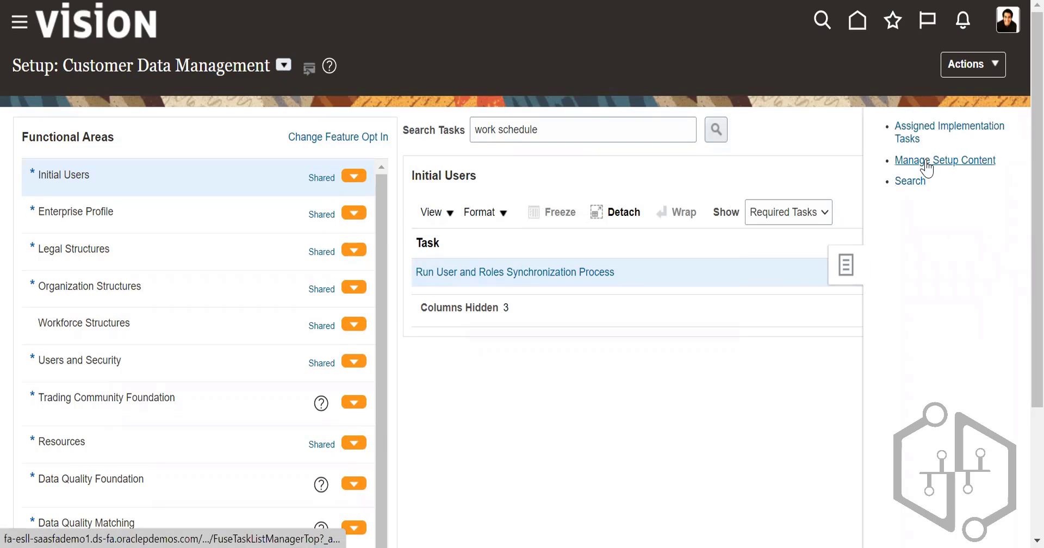
click(919, 184)
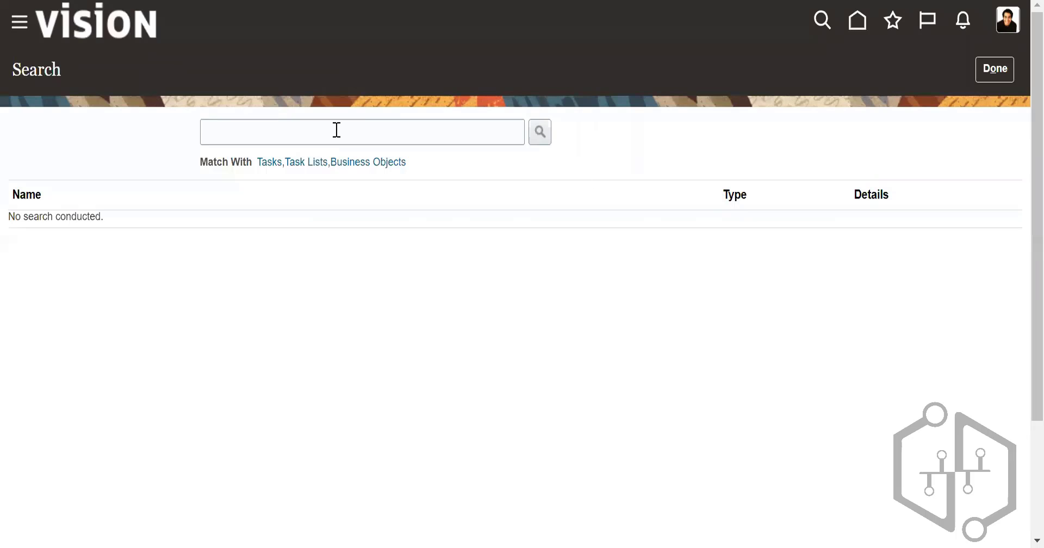
click(336, 130)
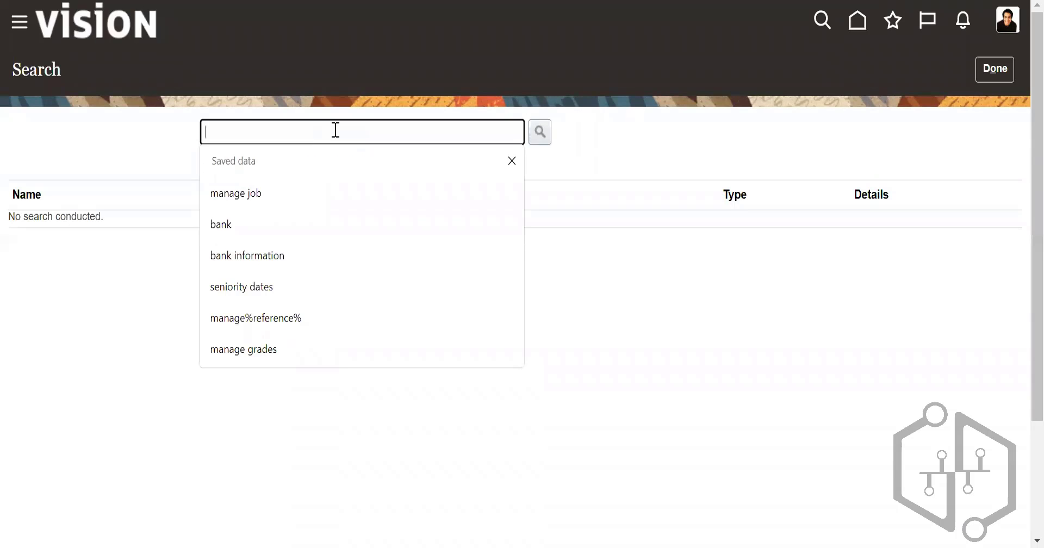
text(wor)
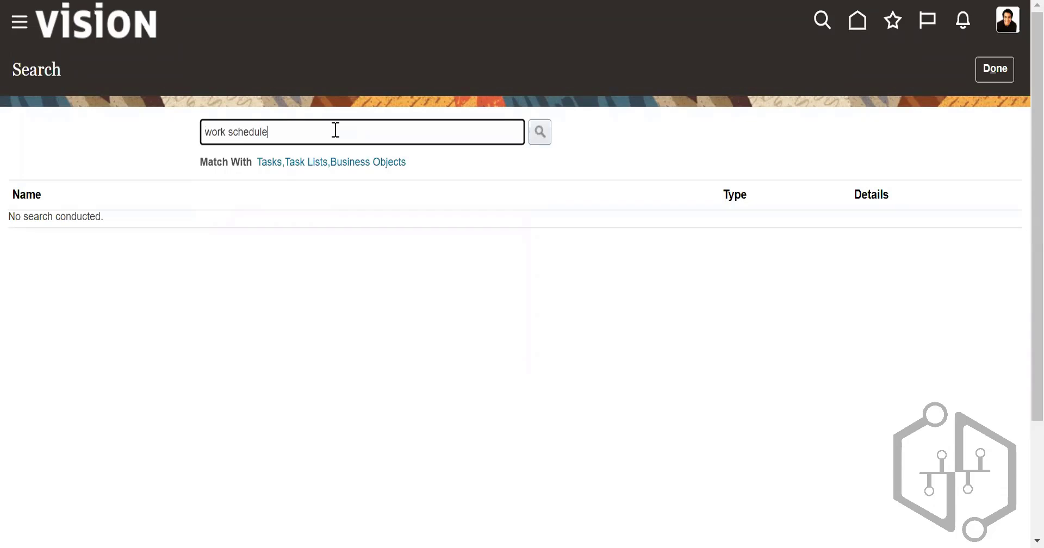
text(k schedule)
click(538, 131)
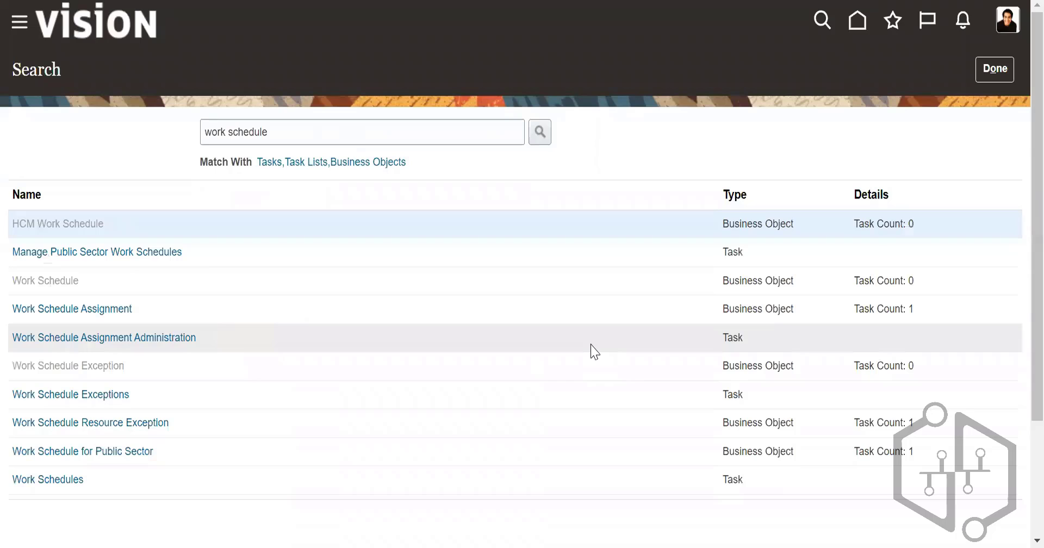
click(54, 480)
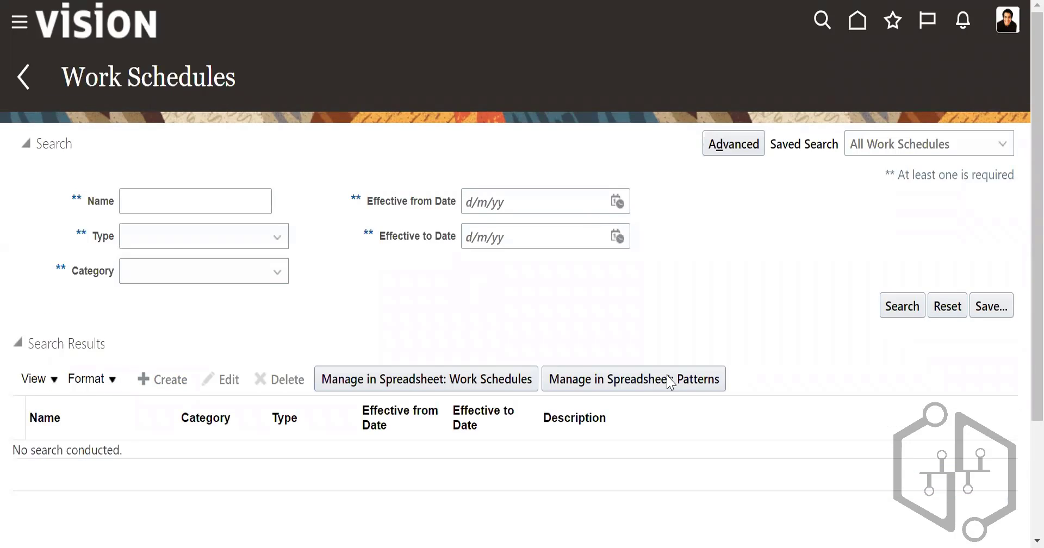
Step: Start a new work schedule, examine its Patterns, Exceptions and Eligibility Profiles sections, and cancel it without saving
scroll(604, 334, down, 3)
scroll(607, 336, down, 1)
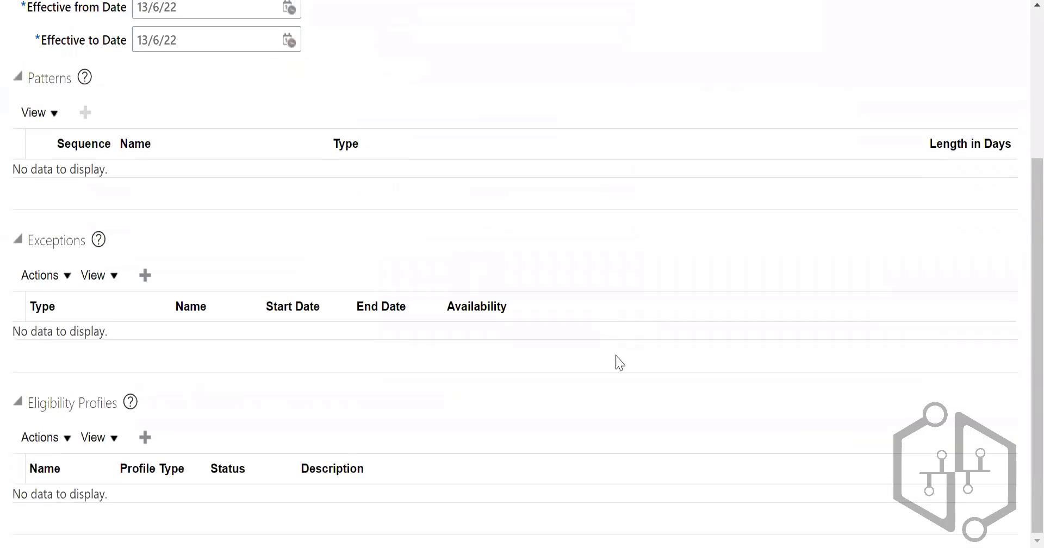
scroll(620, 366, up, 4)
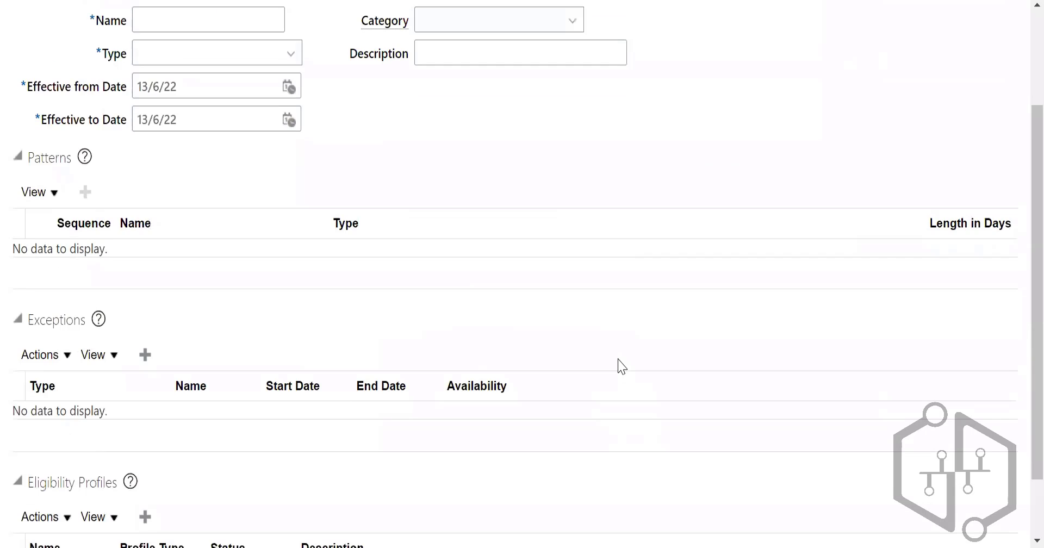
double_click(51, 293)
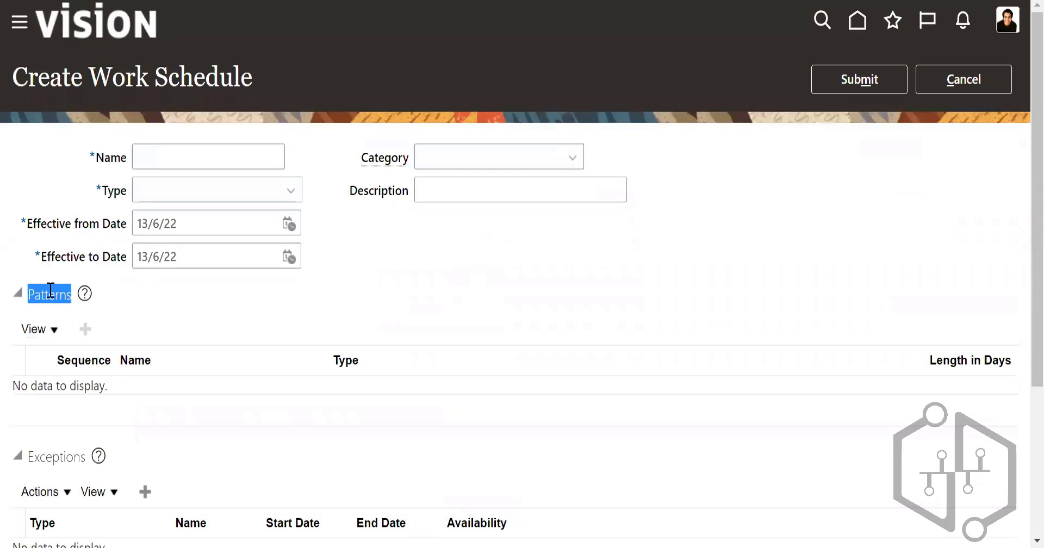
scroll(284, 158, down, 3)
scroll(284, 158, up, 3)
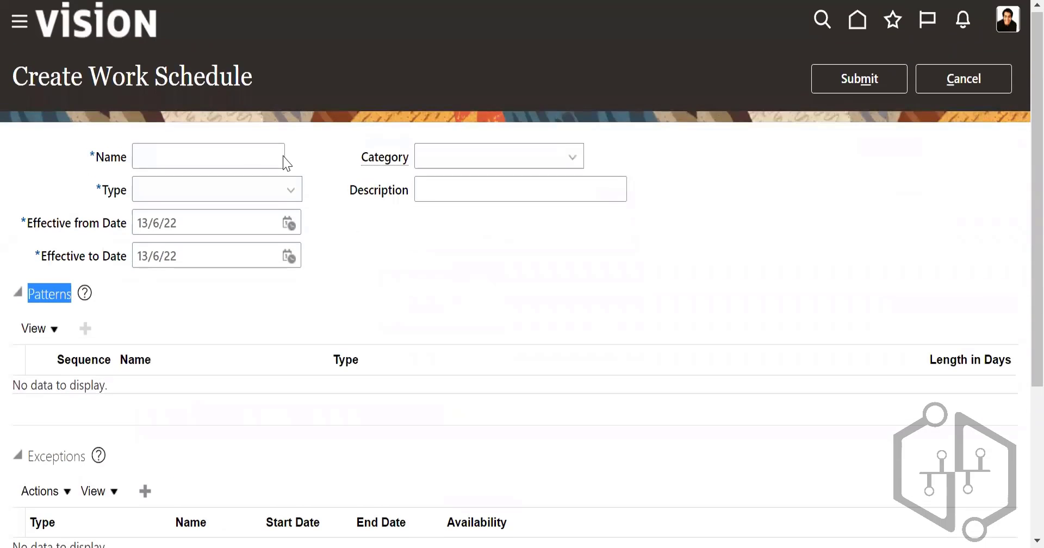
scroll(666, 314, down, 4)
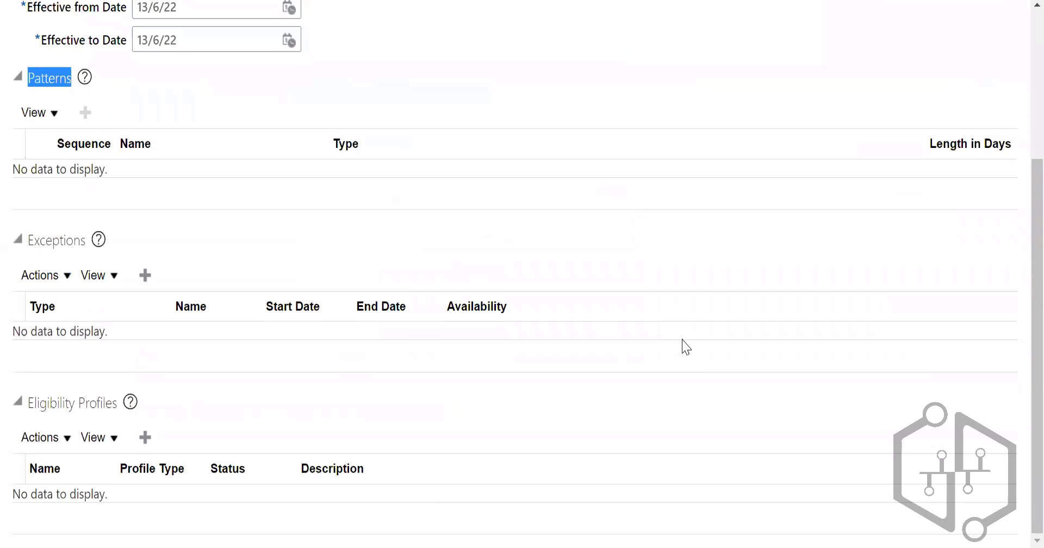
scroll(706, 348, up, 4)
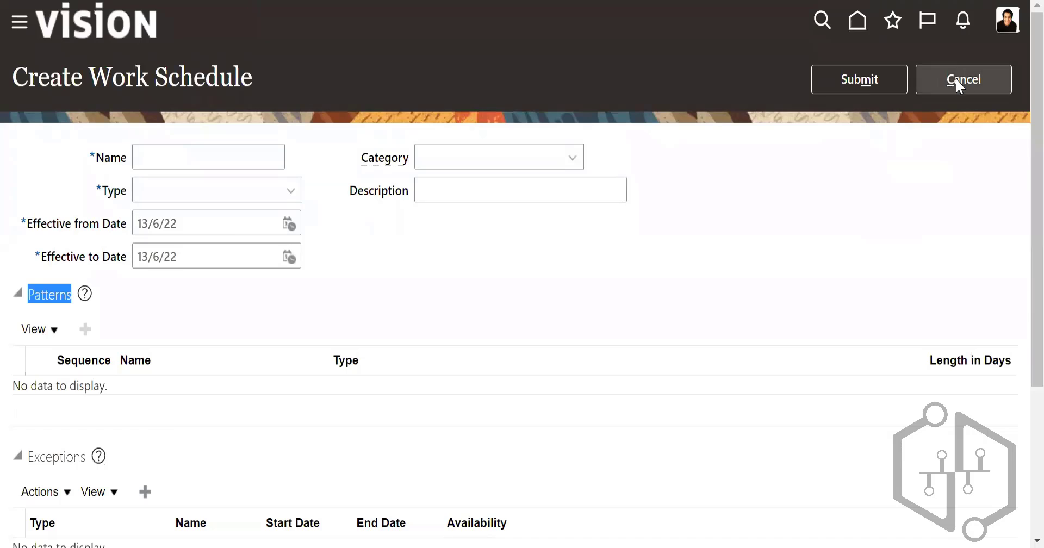
click(975, 81)
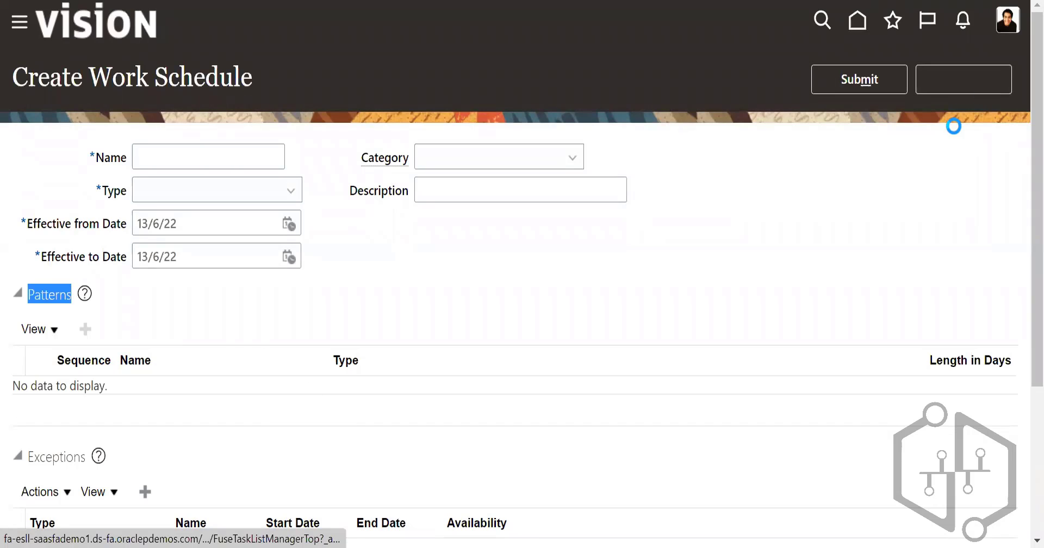
click(713, 302)
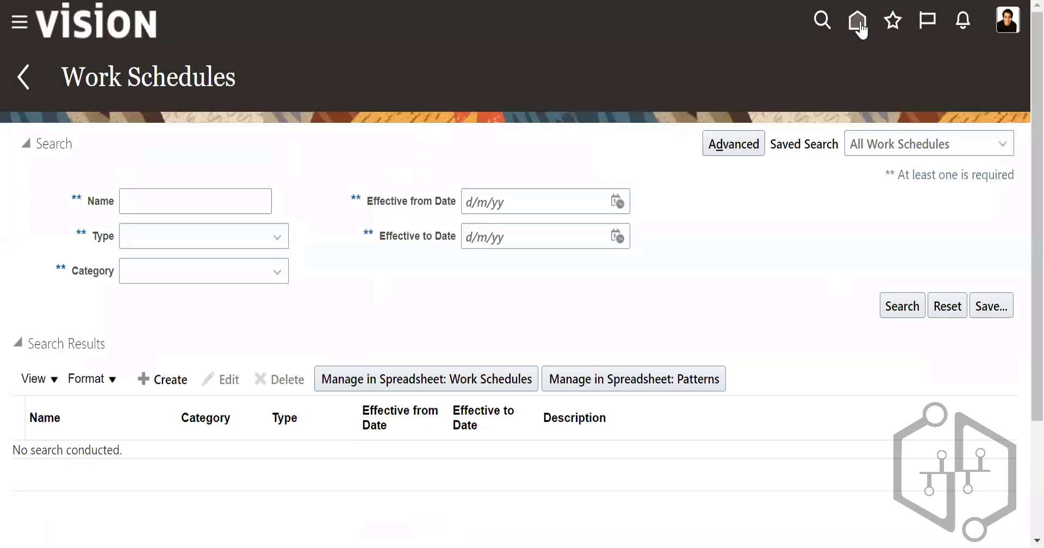
Step: Return to the home page and look over the My Client Groups quick actions and apps for work shift entries
click(859, 27)
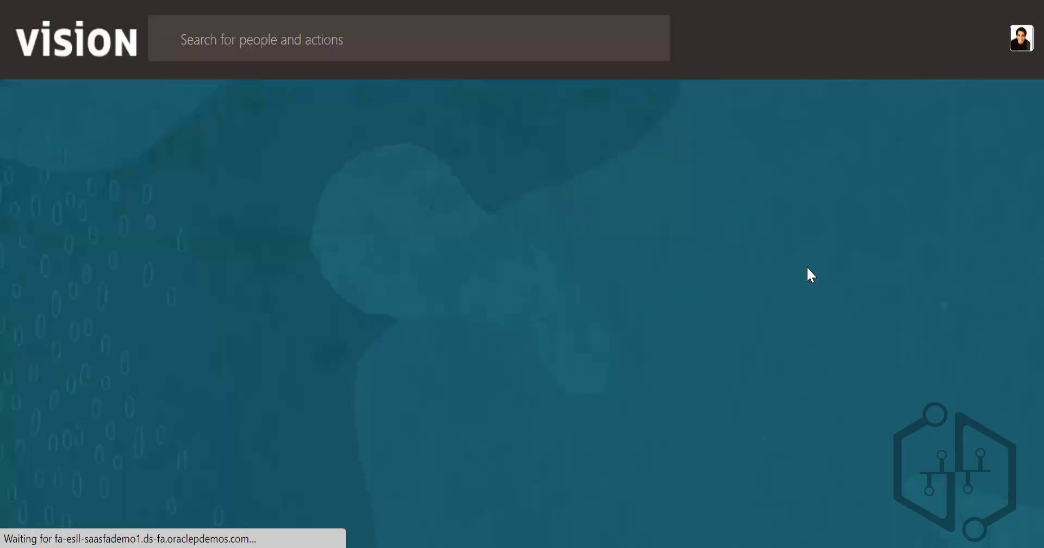
scroll(870, 380, down, 7)
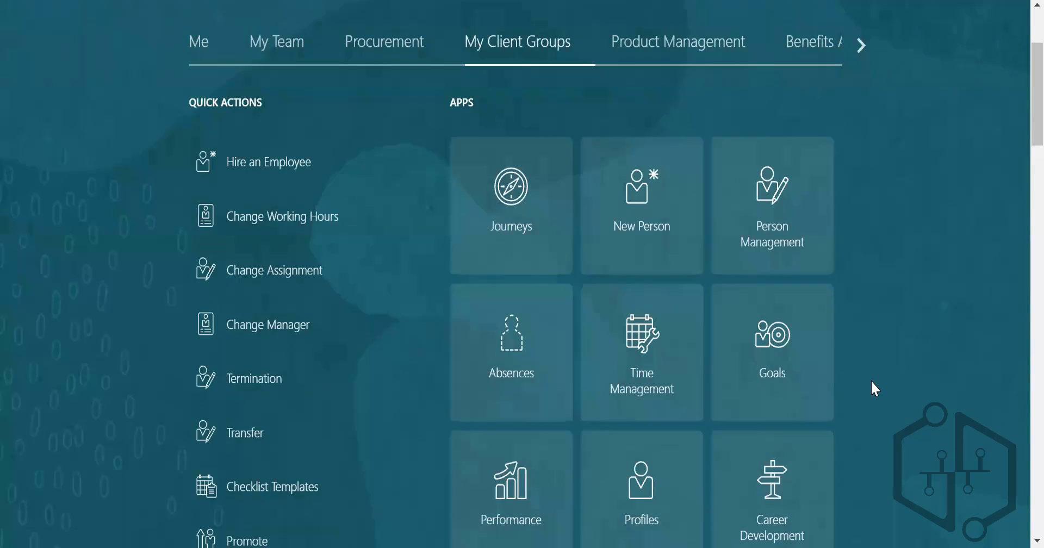
scroll(876, 380, down, 6)
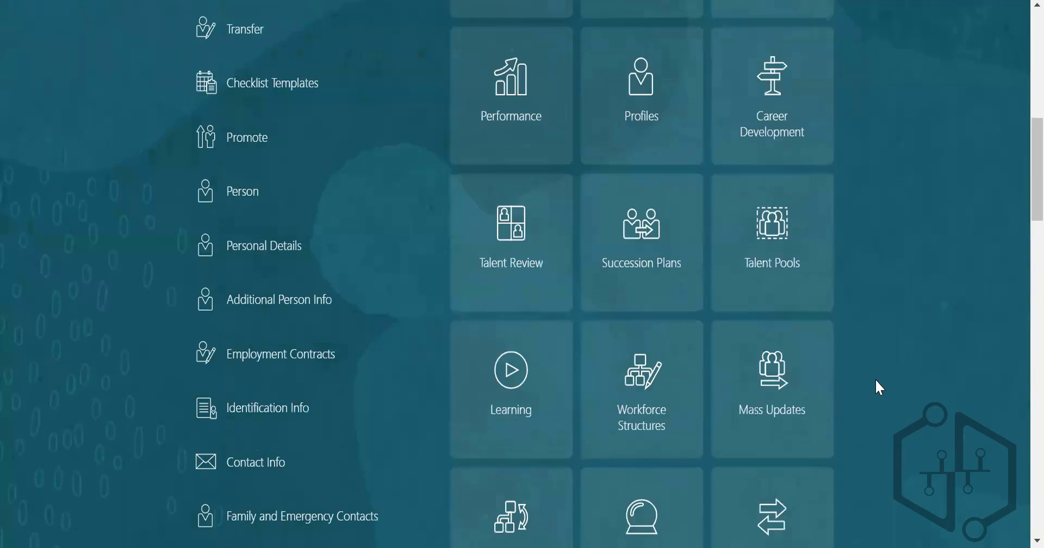
scroll(876, 380, down, 3)
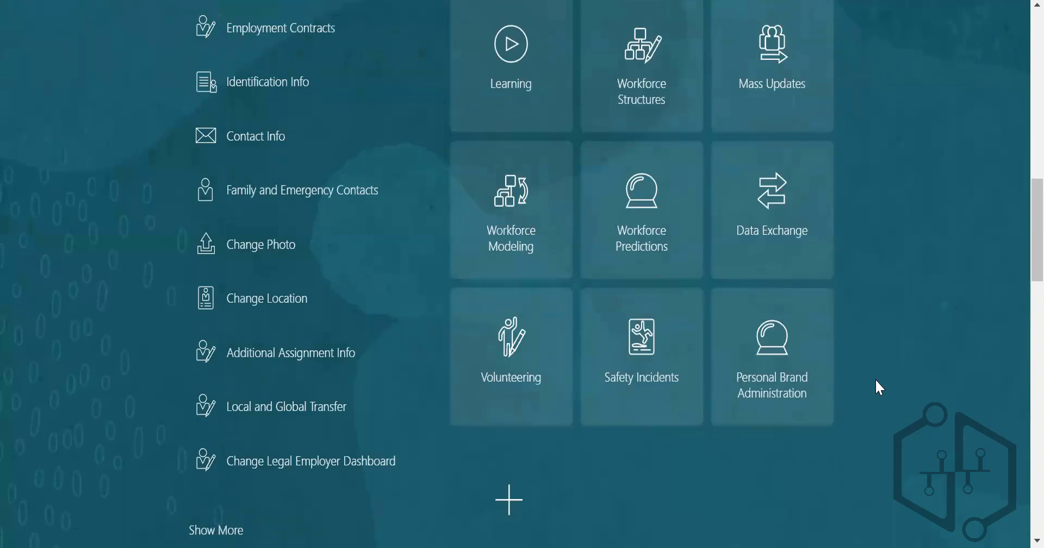
scroll(878, 376, up, 15)
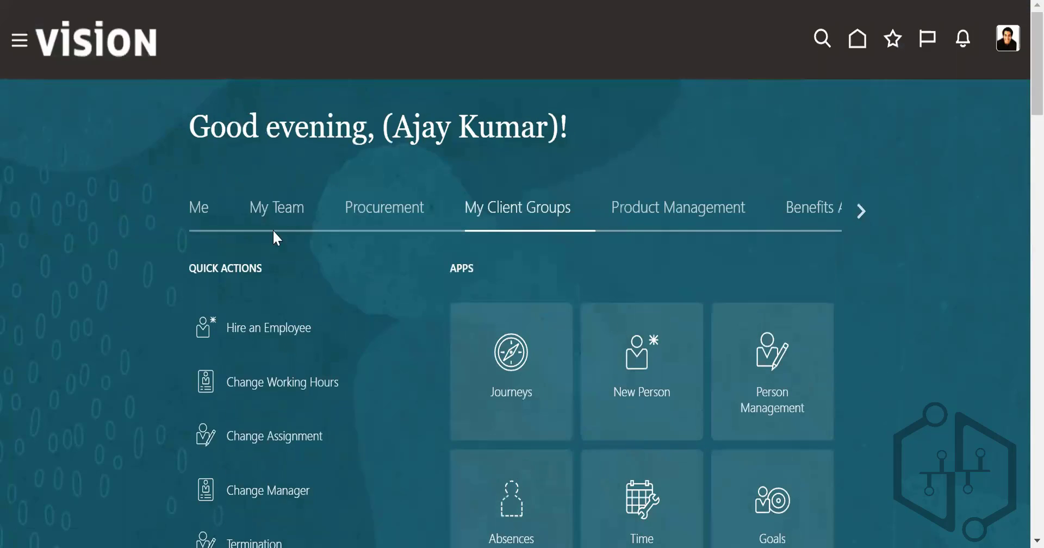
Step: Check the quick actions and apps of the Me and My Team groups for work shift entries
click(197, 215)
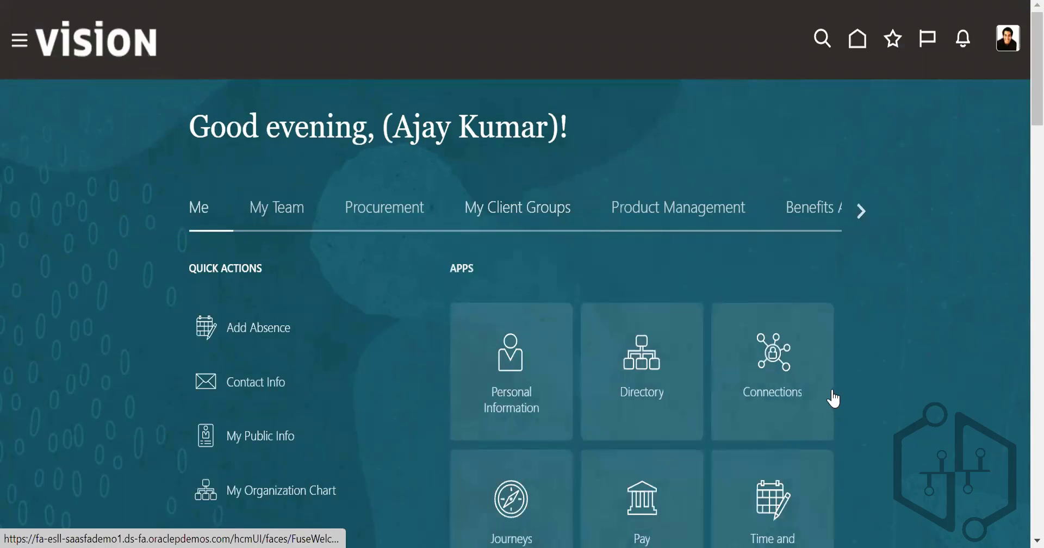
scroll(833, 400, down, 2)
scroll(858, 400, down, 6)
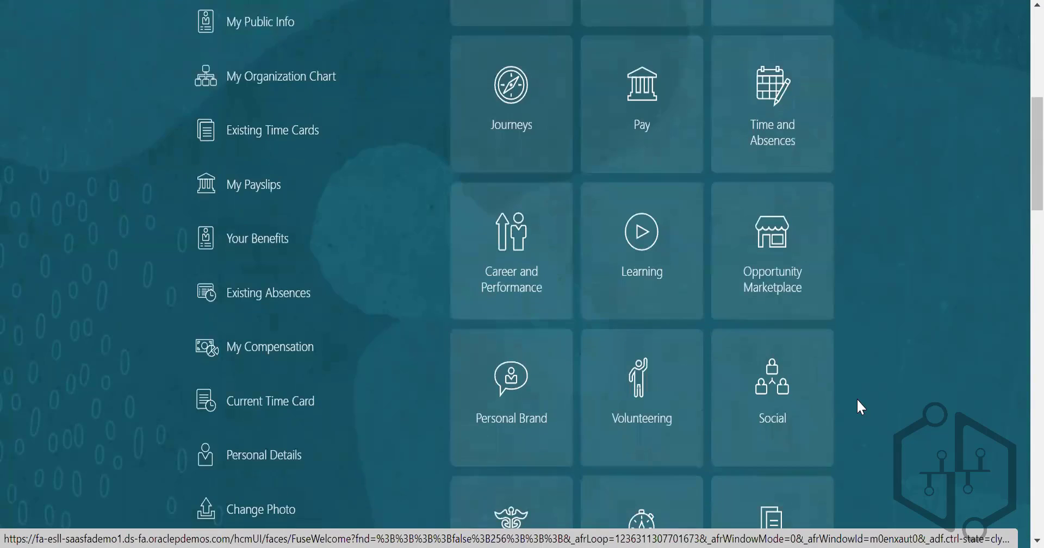
scroll(858, 400, down, 5)
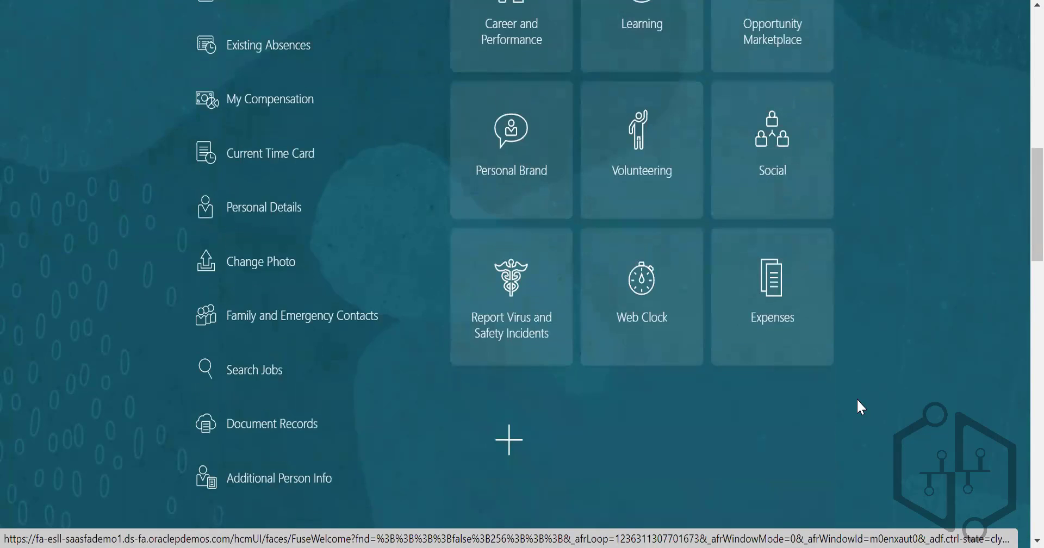
scroll(858, 400, up, 12)
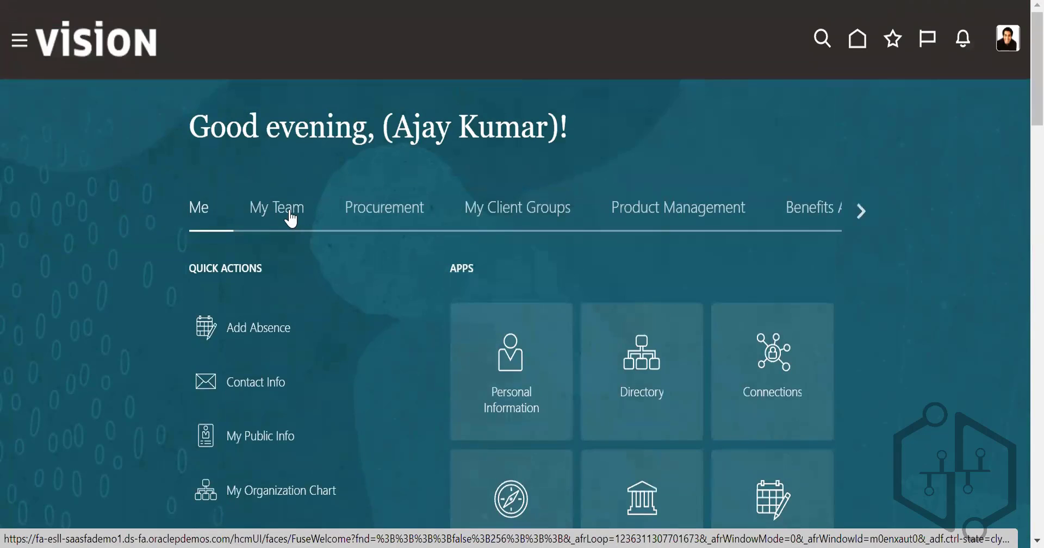
click(292, 219)
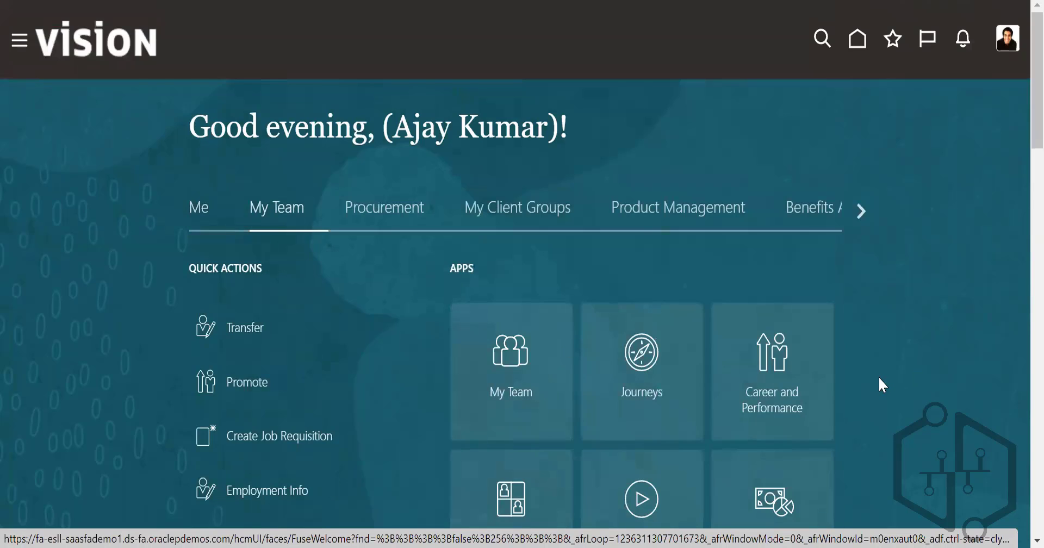
scroll(883, 385, down, 5)
scroll(886, 381, up, 5)
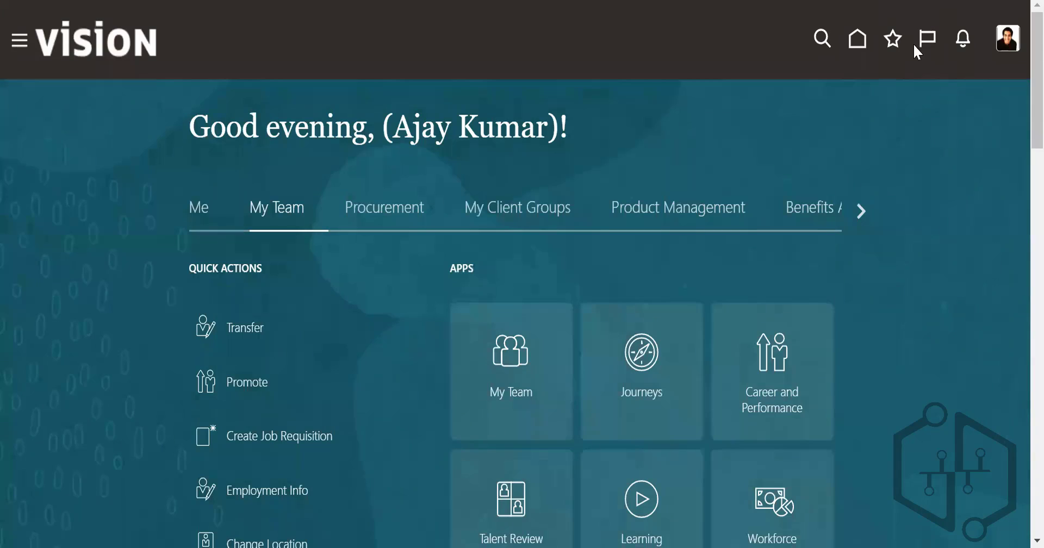
Step: Reload the home page and expand the complete list of My Client Groups quick actions to examine the Employment entries
click(857, 41)
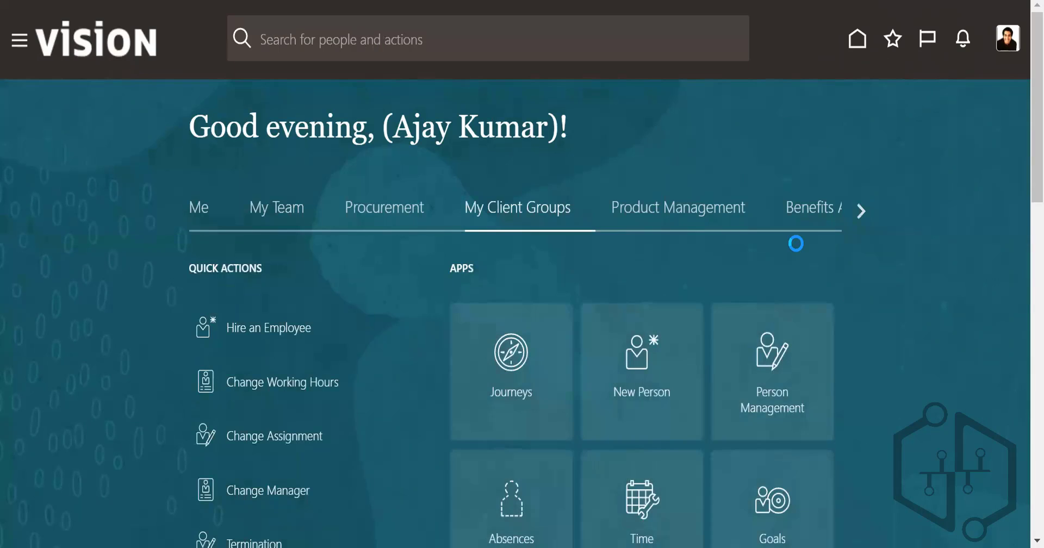
scroll(373, 390, down, 8)
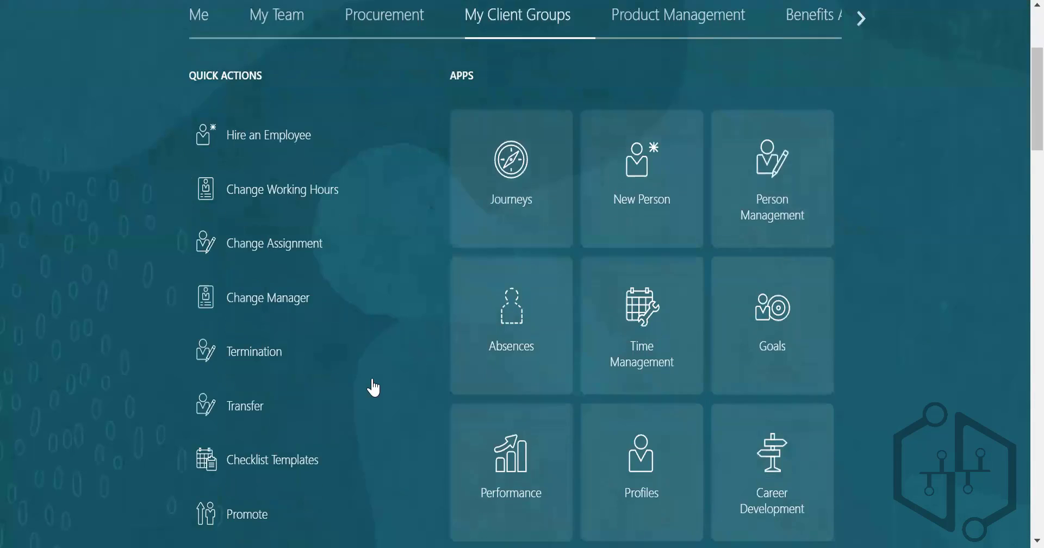
scroll(379, 392, down, 10)
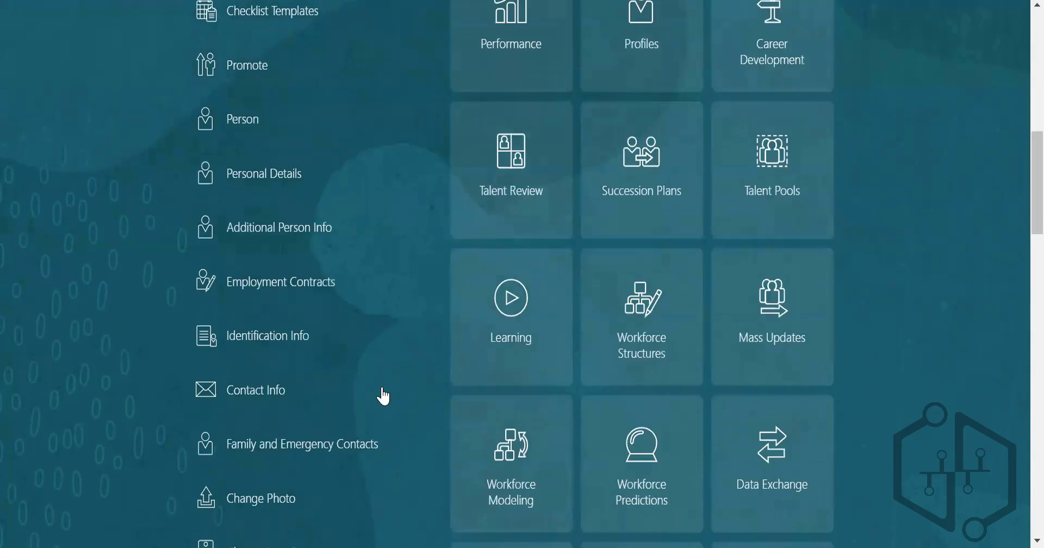
scroll(704, 401, down, 5)
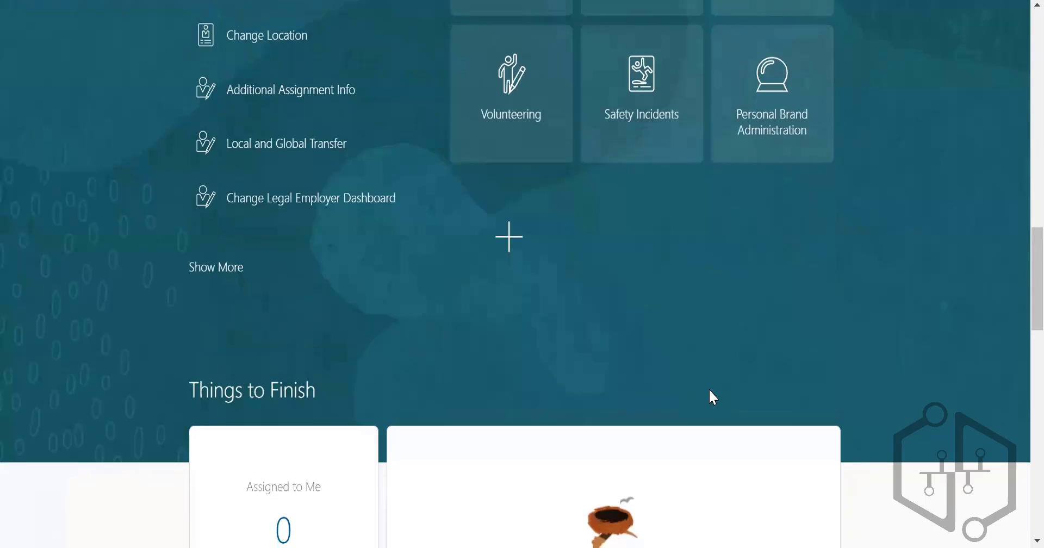
click(212, 265)
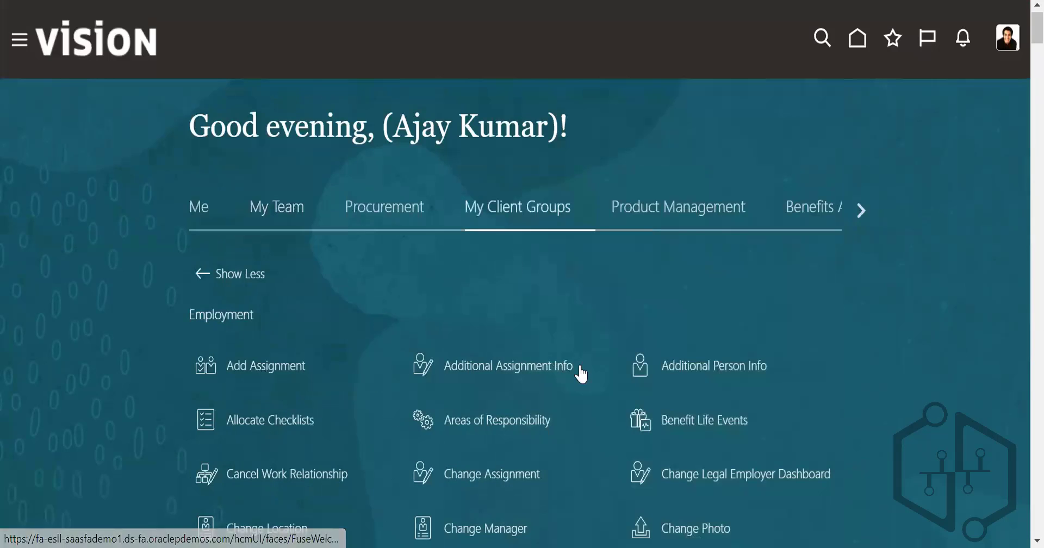
scroll(596, 376, down, 5)
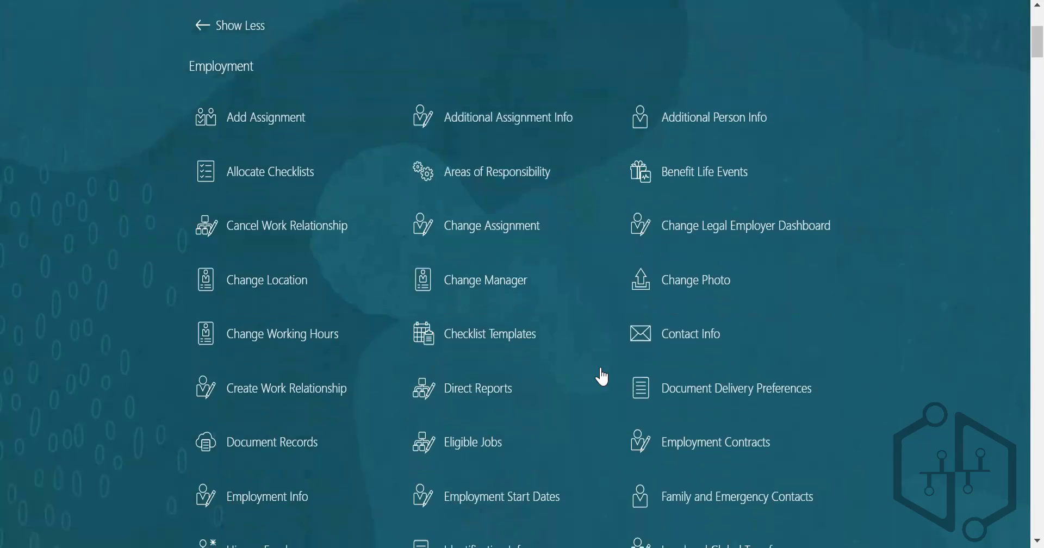
scroll(603, 376, down, 3)
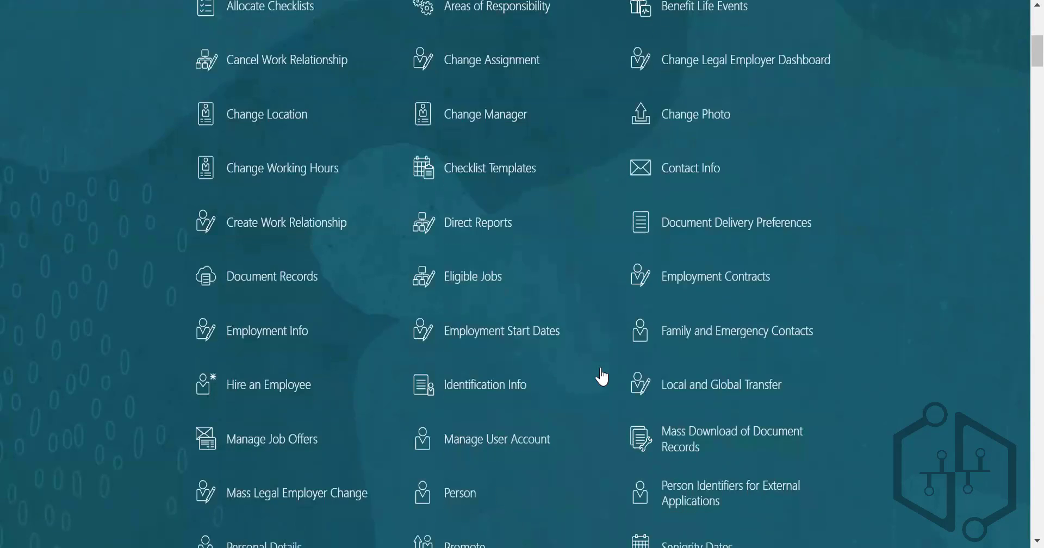
Step: Open the navigator, look through its app groups, and expand the Others group
scroll(603, 376, up, 8)
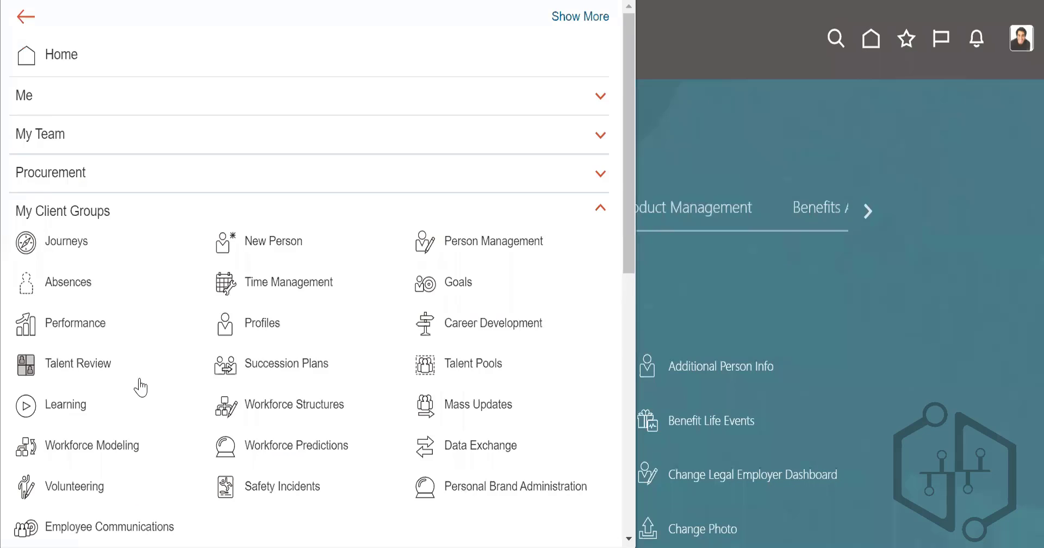
scroll(140, 387, down, 10)
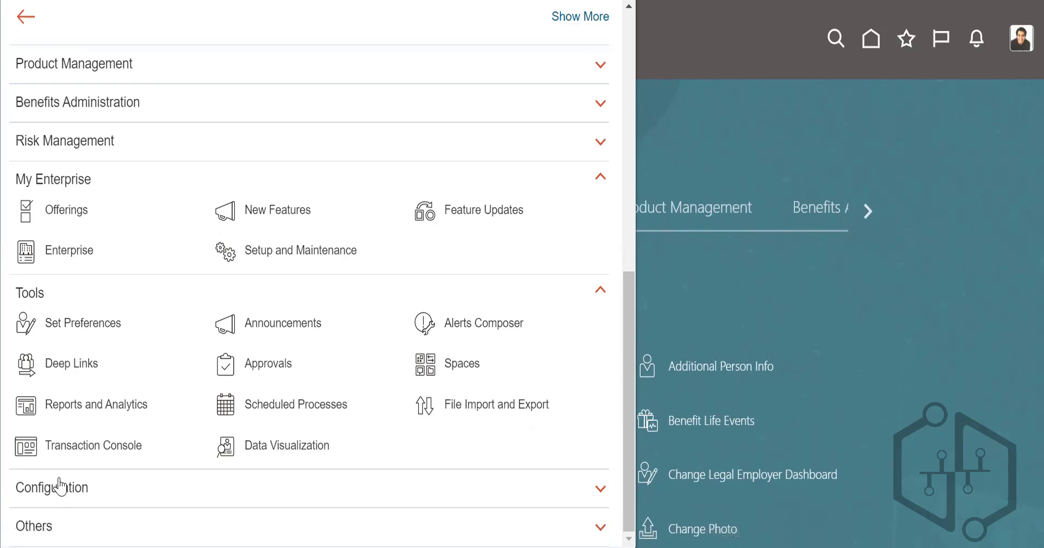
click(46, 527)
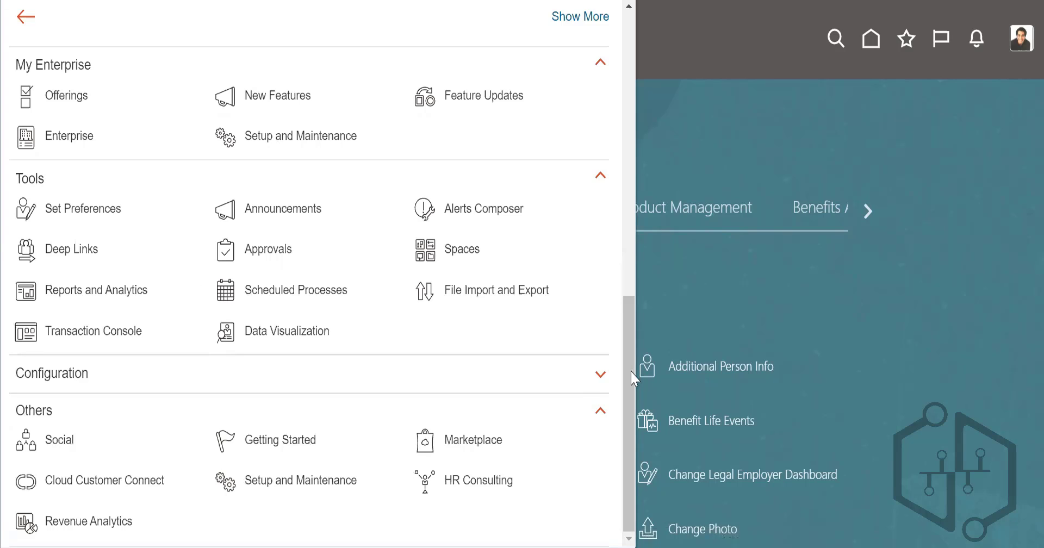
Step: Return from the navigator to the home page, search for "work schedule", and open the Shift Properties action
drag(632, 373, 628, 130)
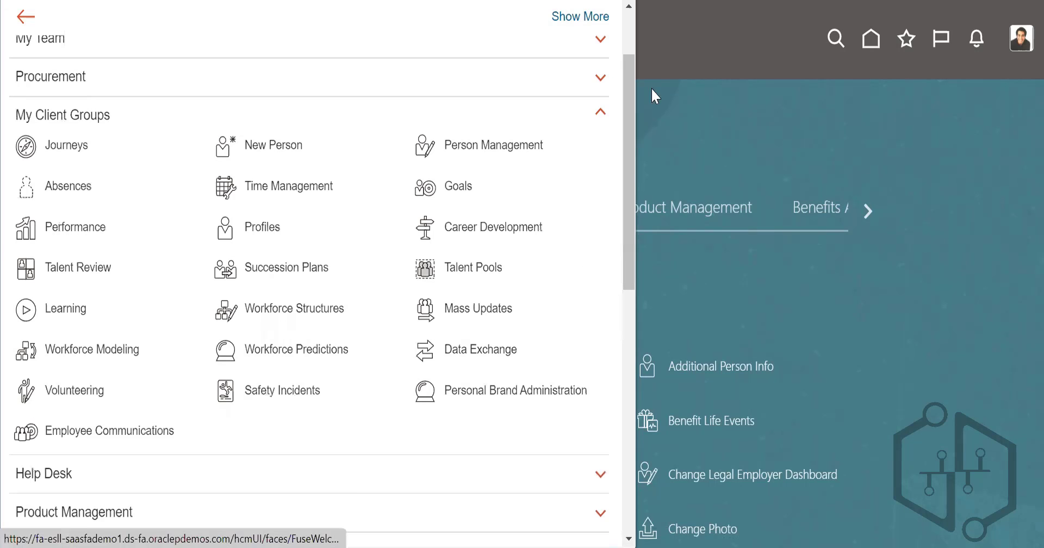
click(894, 233)
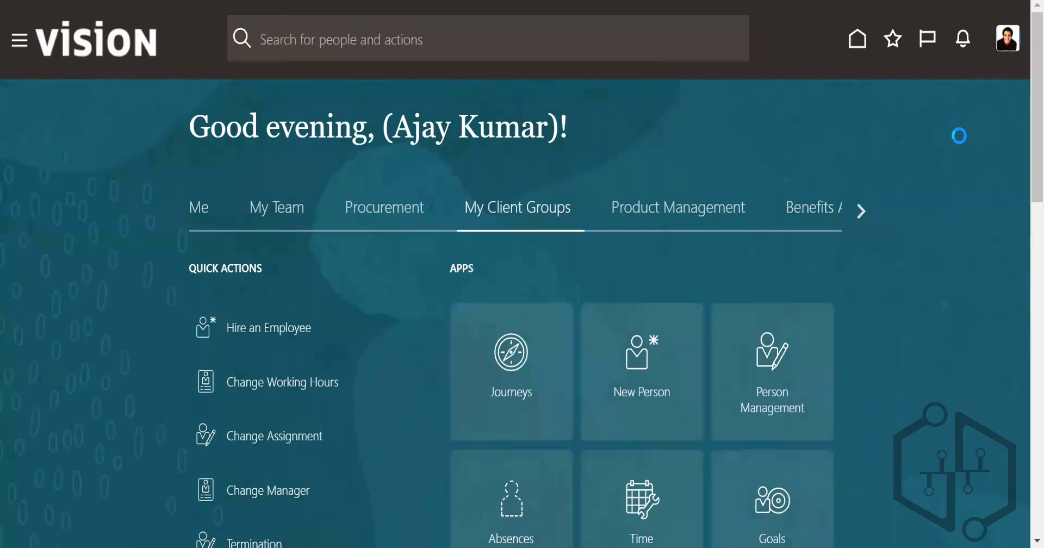
click(295, 40)
text(work s)
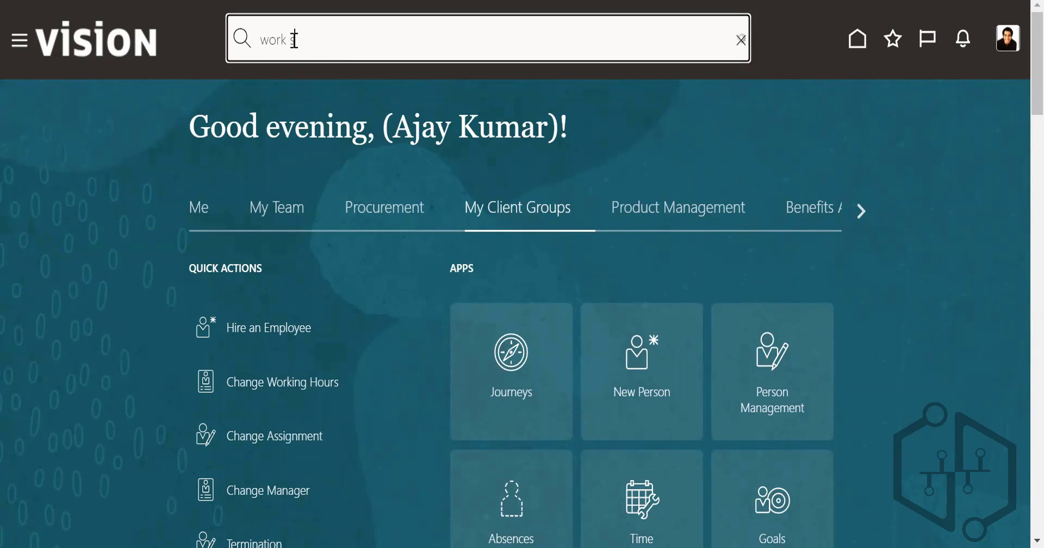
text(chedulke)
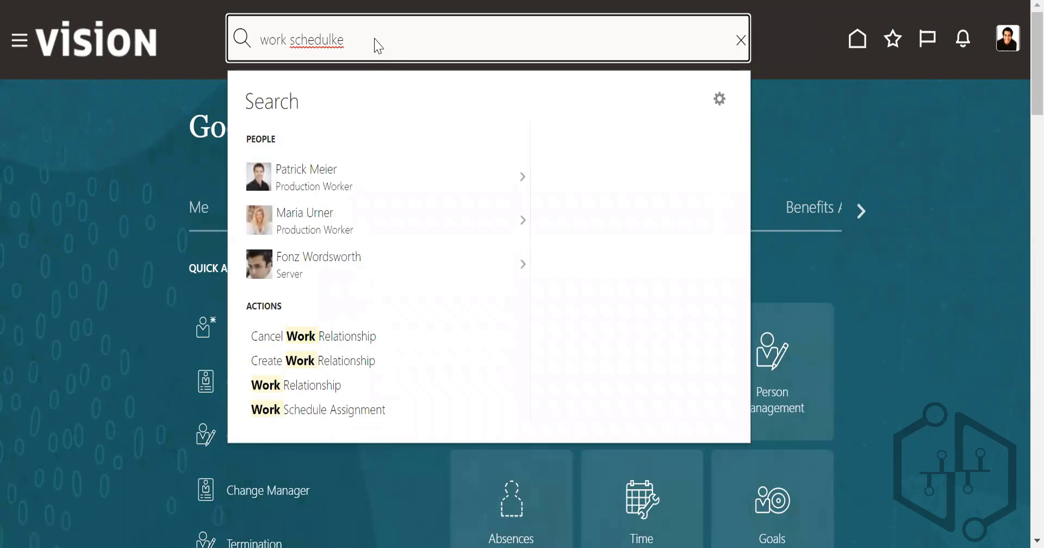
key(BackSpace)
key(BackSpace)
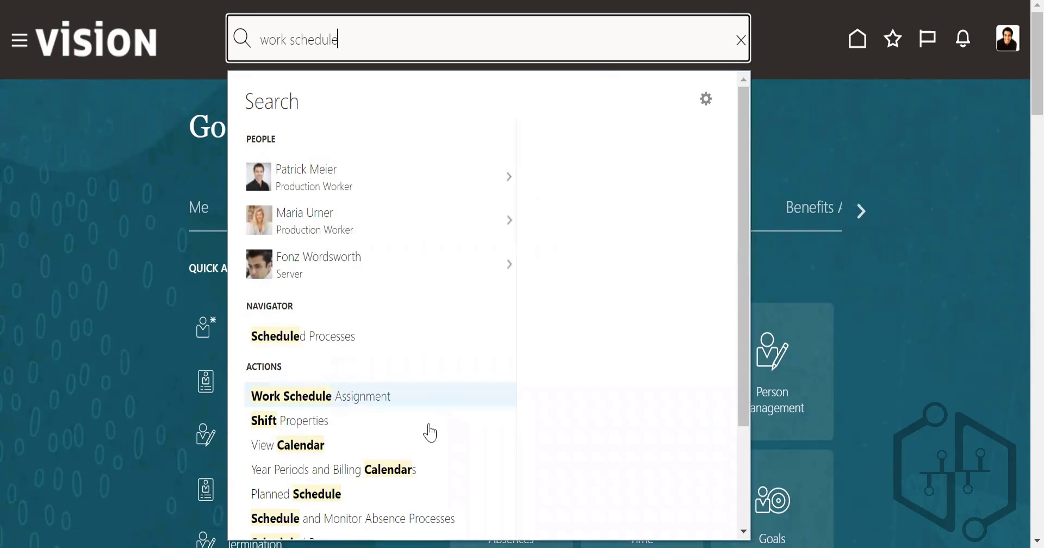
scroll(430, 433, down, 3)
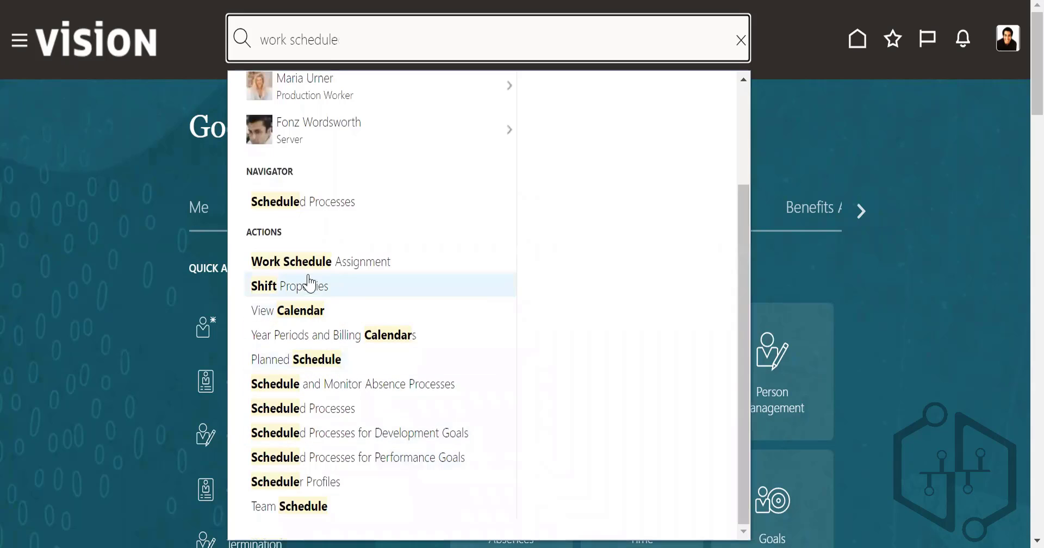
click(307, 285)
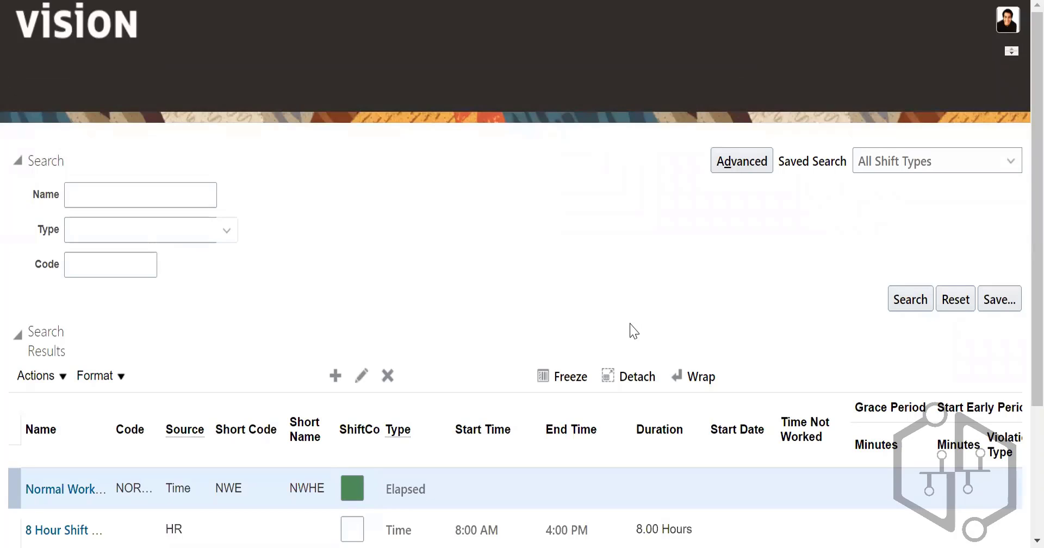
Step: Widen the Name column of the shift results and start a new time shift named "US_Morning shift" with code 1000
scroll(629, 328, down, 5)
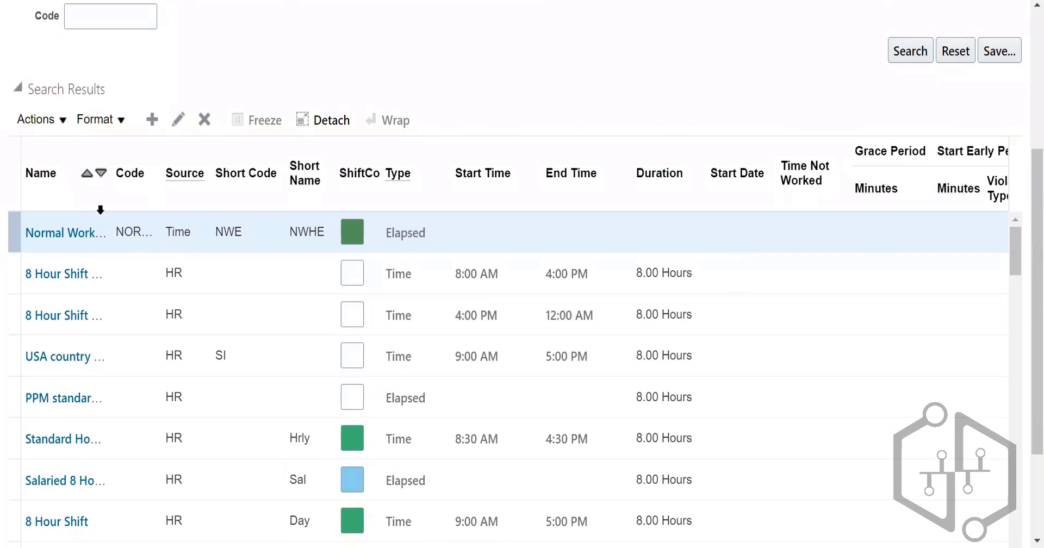
drag(111, 176, 204, 174)
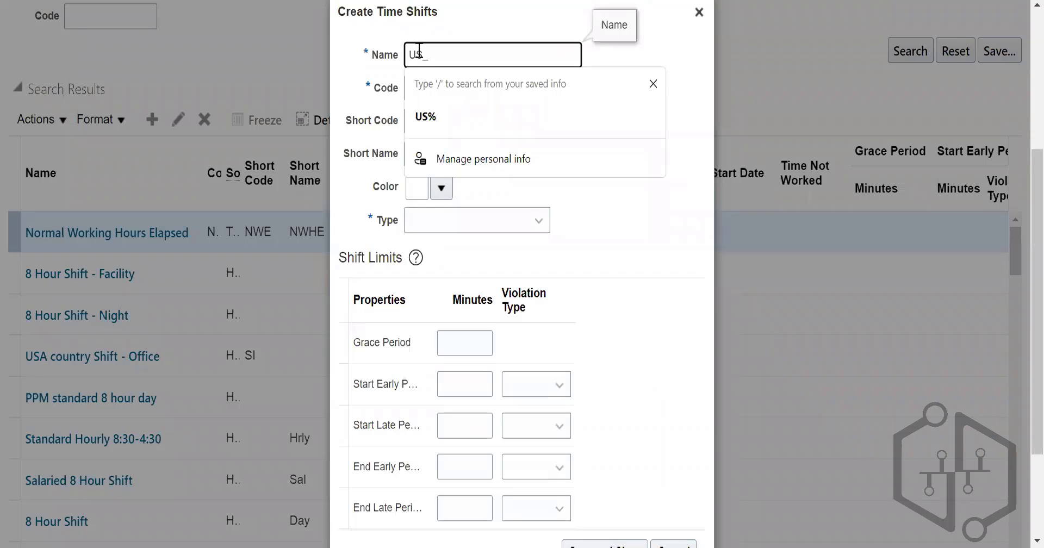
text(Mor)
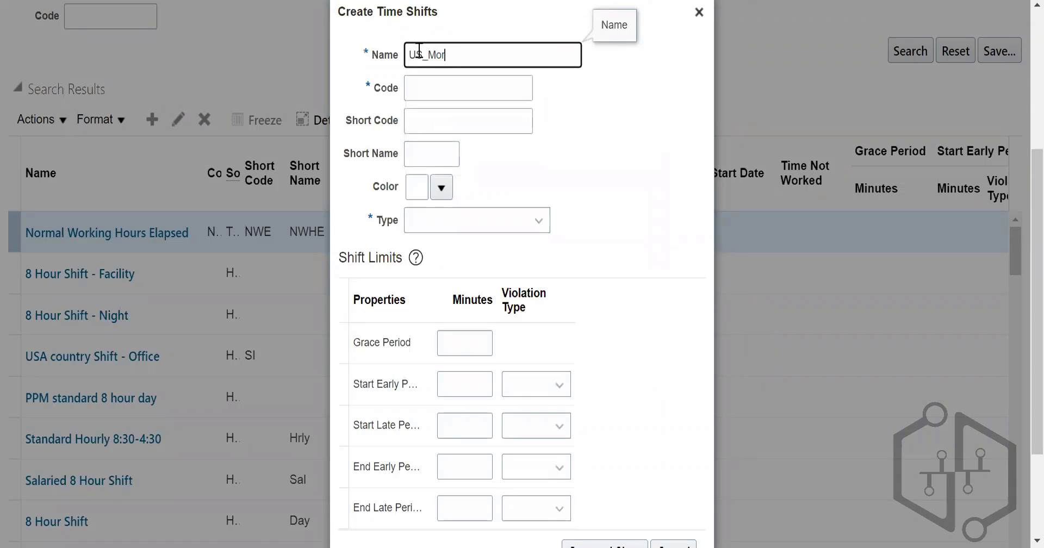
text(ning)
text( sh)
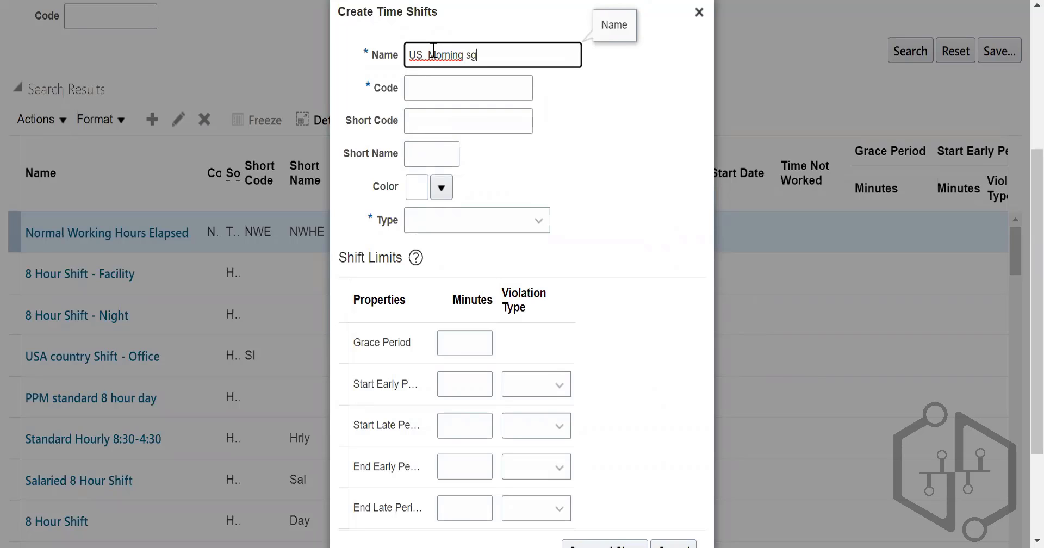
text(idt)
key(BackSpace)
text(ft)
click(451, 87)
text(1000)
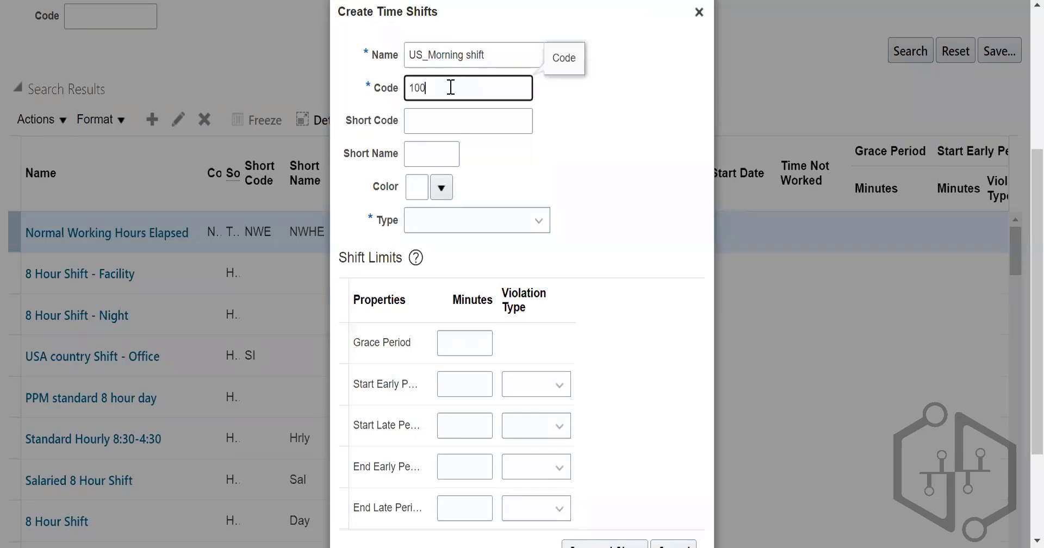
Step: Set the new shift's type to Time, leaving its short code empty
click(464, 114)
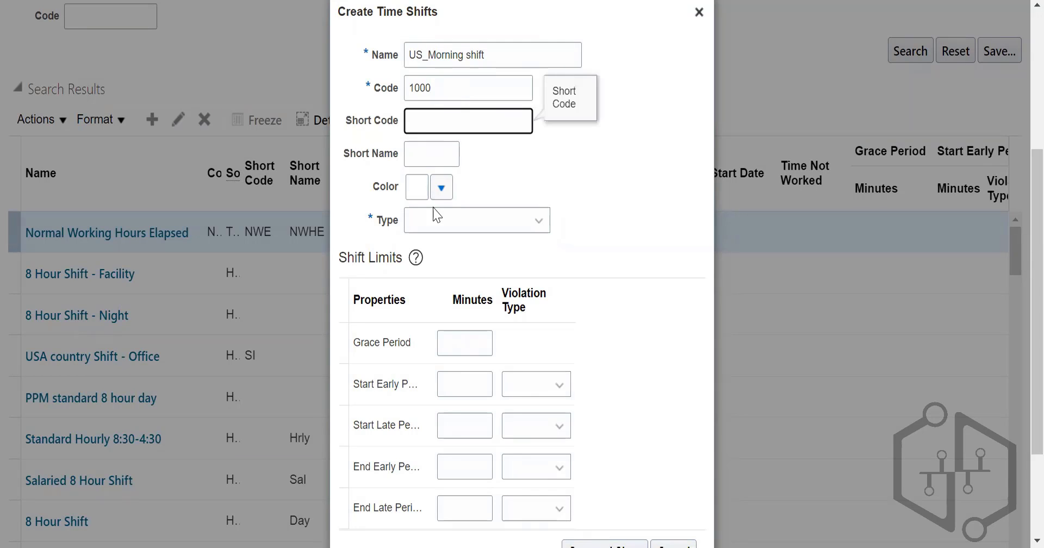
click(423, 223)
click(433, 270)
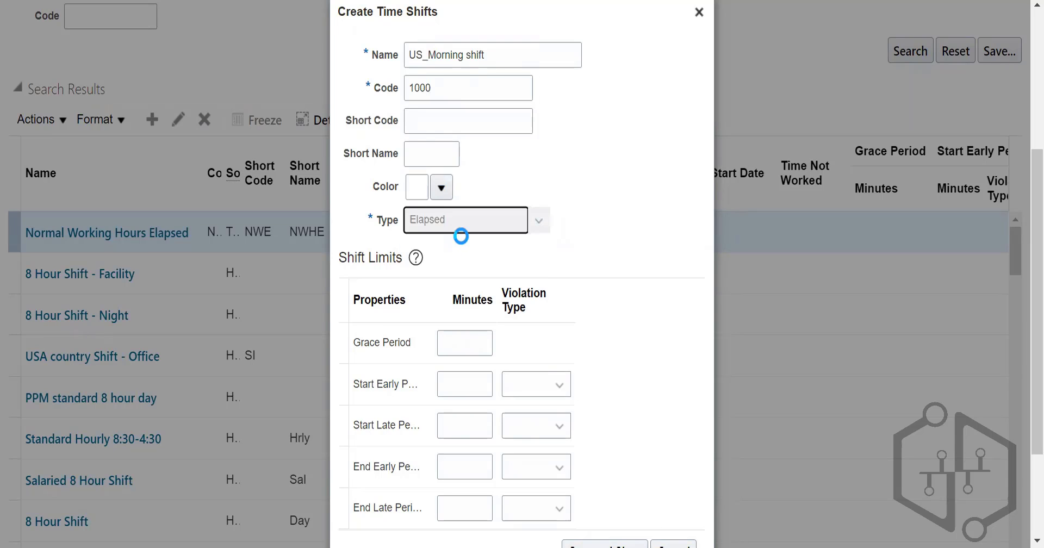
key(Down)
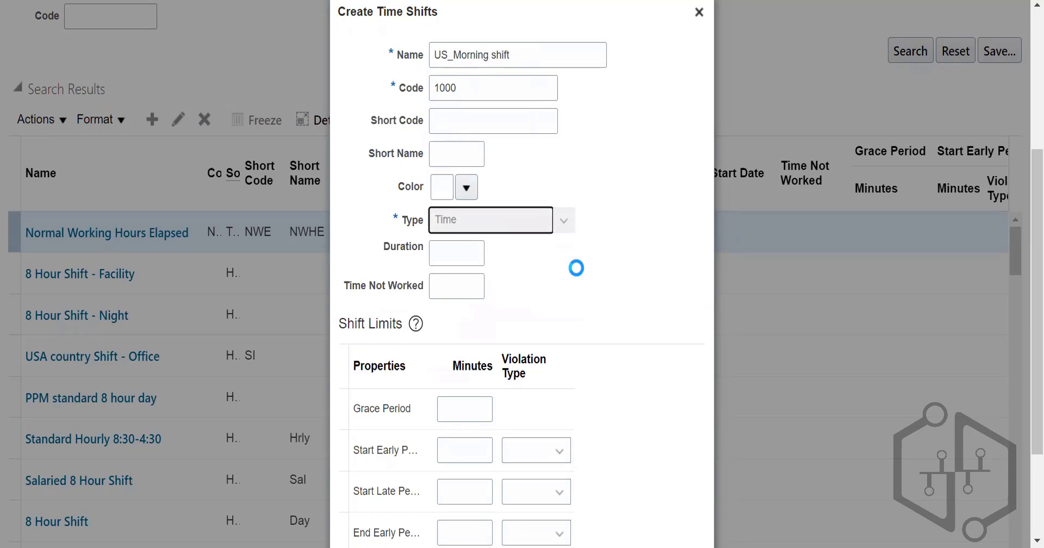
Step: Give the shift a start time of 9:00 AM and an end time of 6:00 PM
scroll(473, 191, down, 2)
click(466, 168)
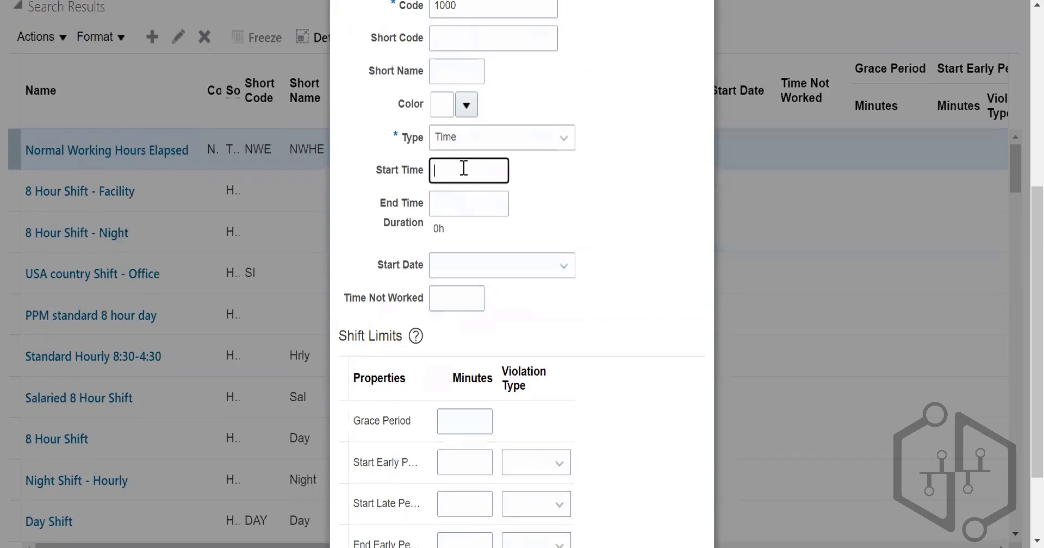
text(9:00)
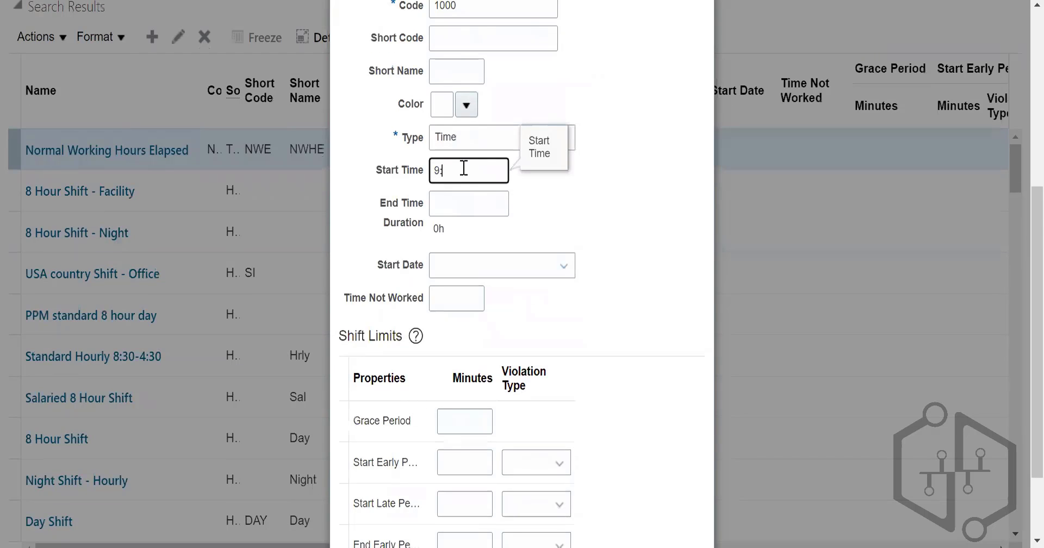
click(459, 200)
text(10:00 PM)
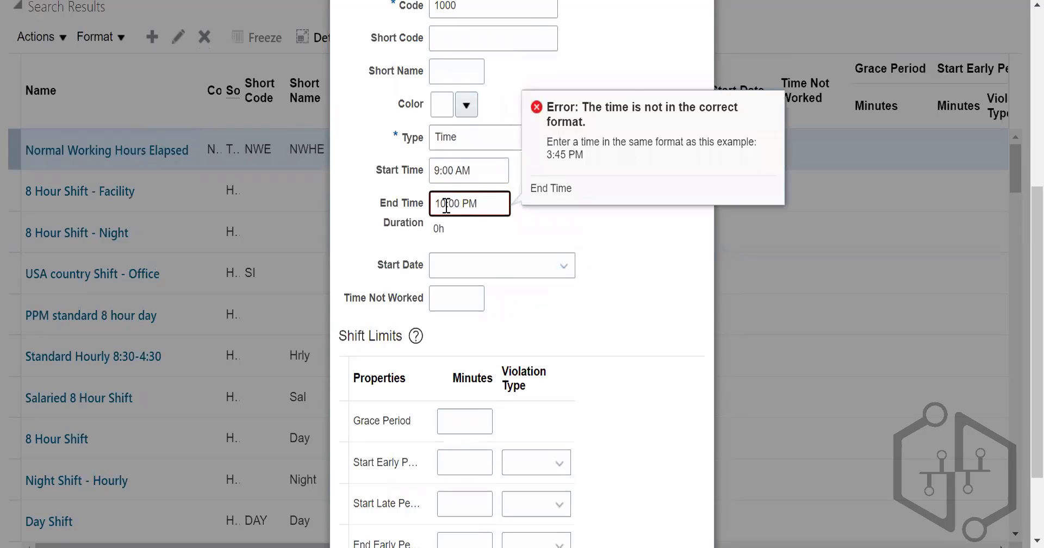
click(446, 206)
key(BackSpace)
key(BackSpace)
text(6)
click(667, 342)
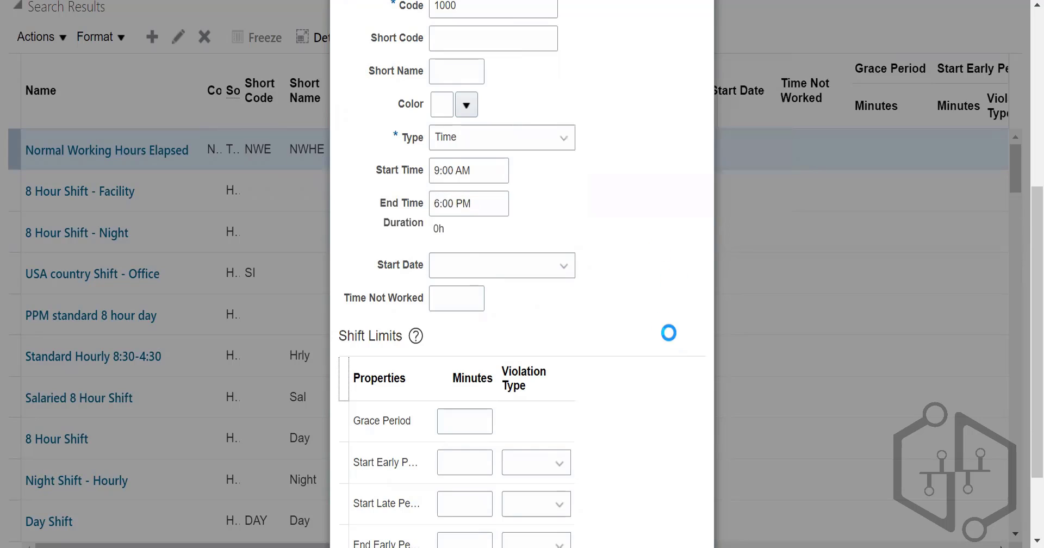
Step: Set the shift's start date to Next day, review the shift details, and save and close the new shift
click(530, 272)
click(457, 316)
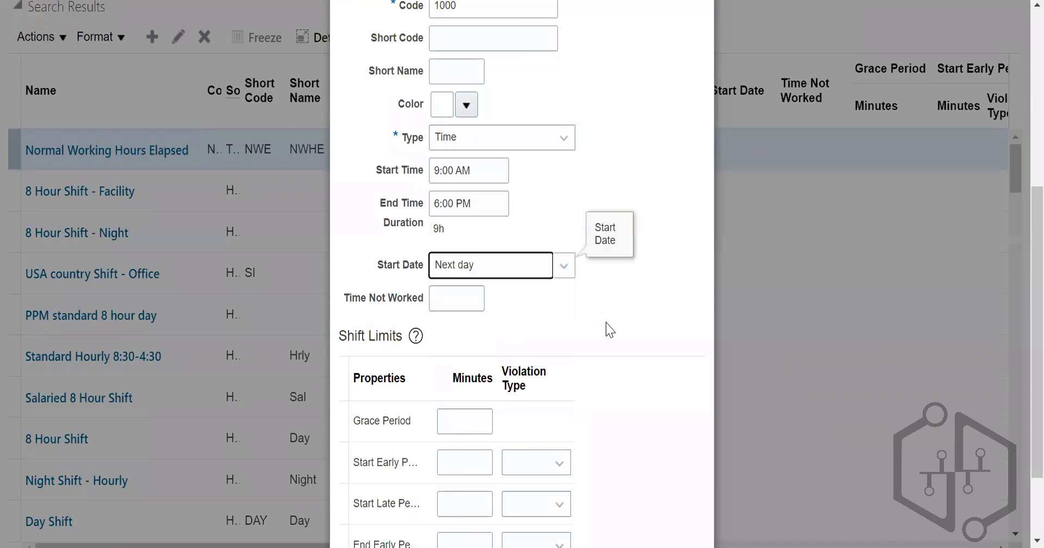
click(510, 271)
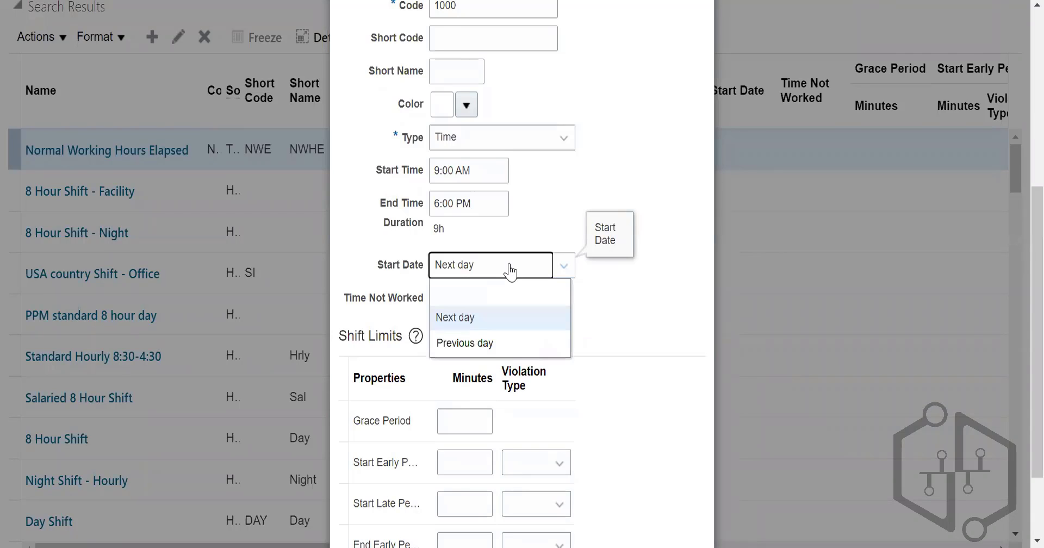
click(510, 272)
scroll(605, 404, up, 5)
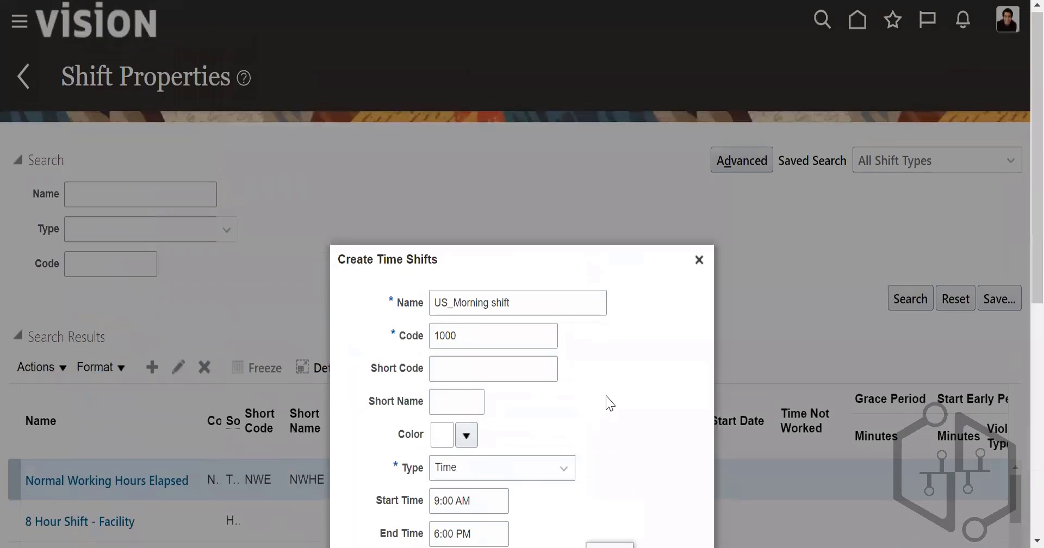
scroll(615, 400, down, 3)
scroll(620, 395, down, 5)
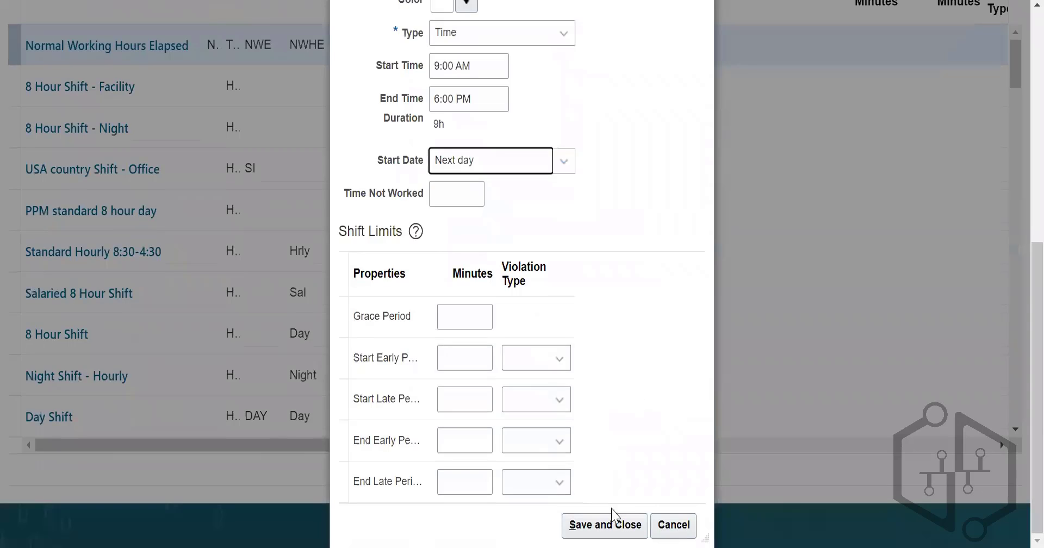
click(623, 519)
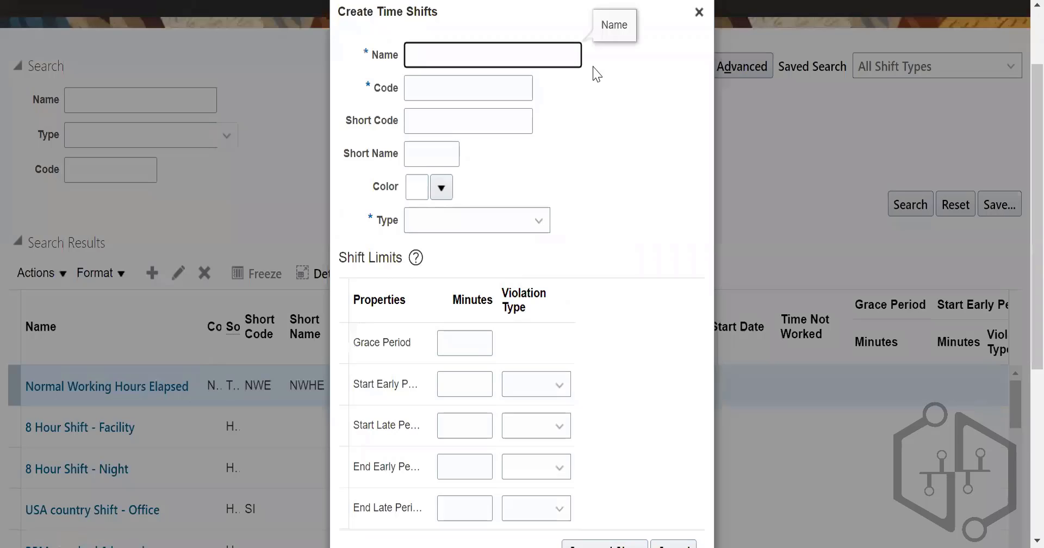
Step: Search the shift properties for names matching US% and look over the matching shifts
click(699, 12)
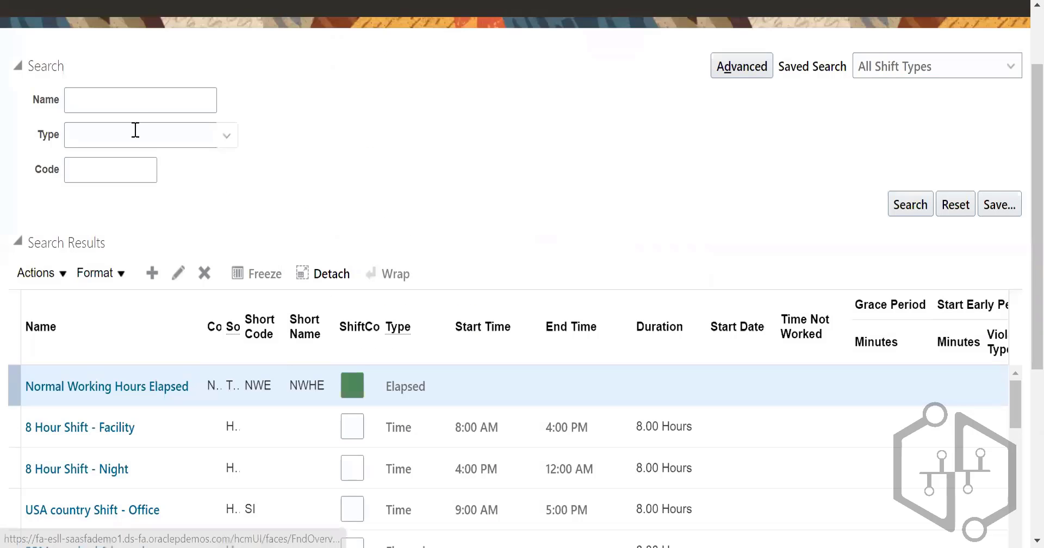
click(130, 99)
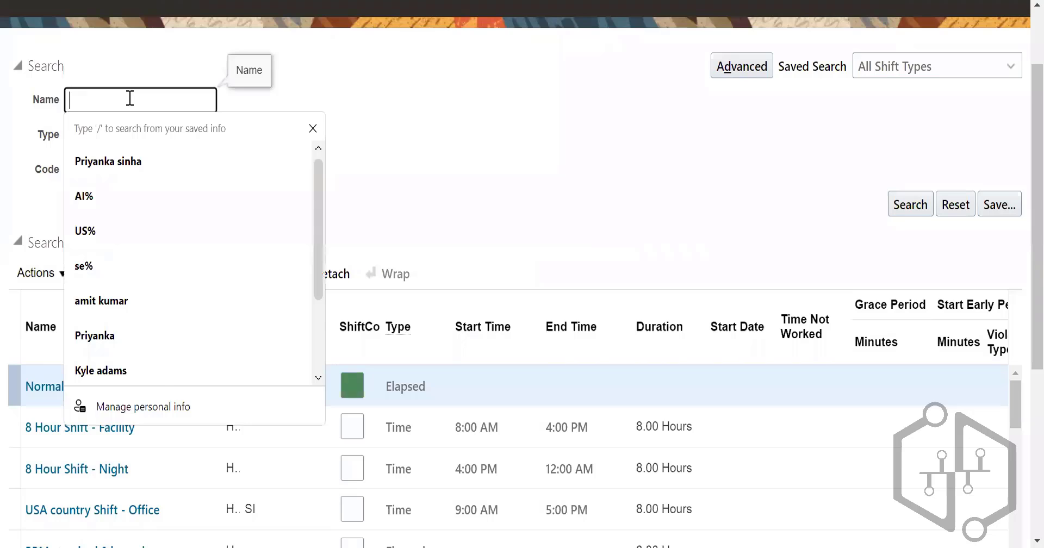
text(US%)
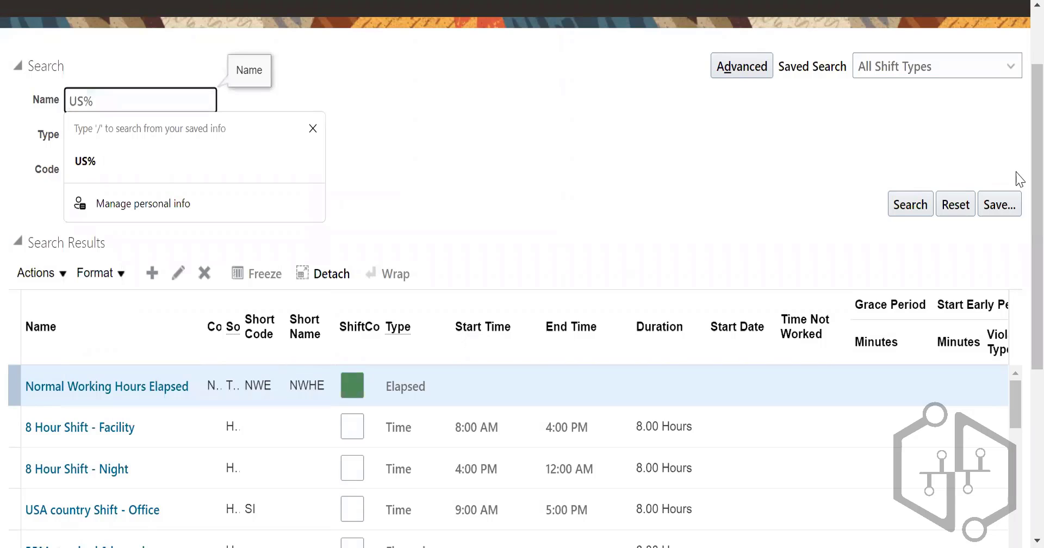
click(927, 204)
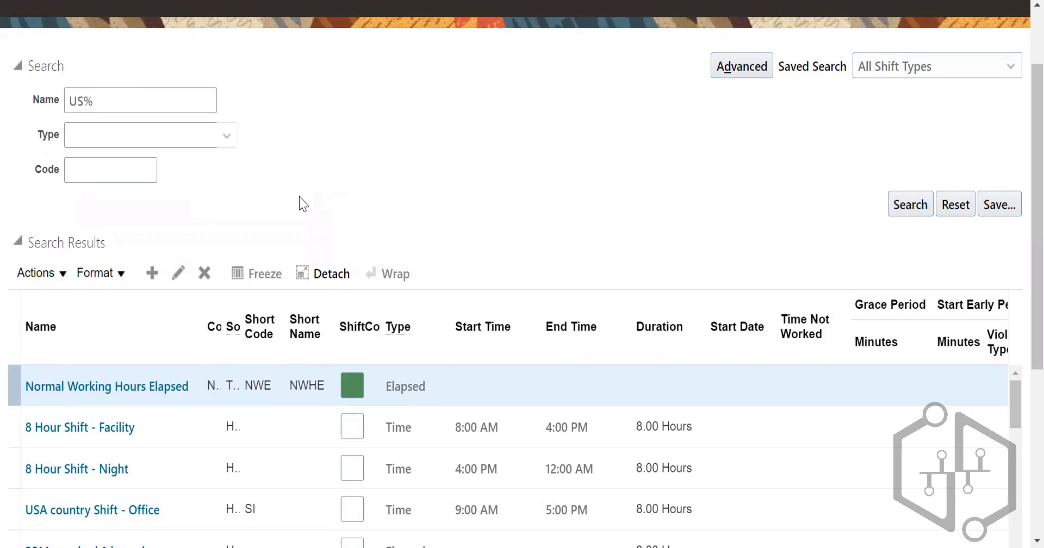
scroll(208, 416, down, 2)
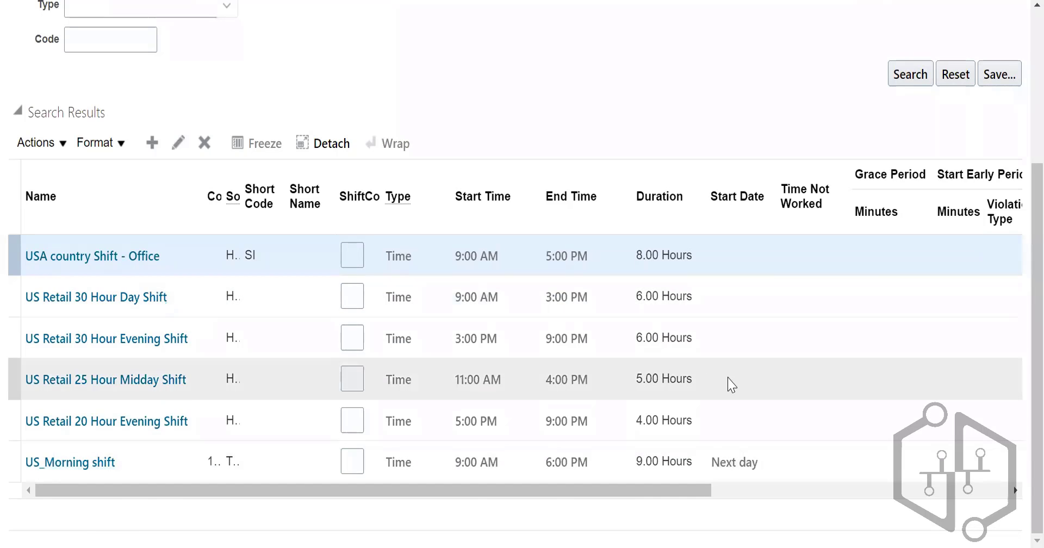
scroll(730, 382, up, 5)
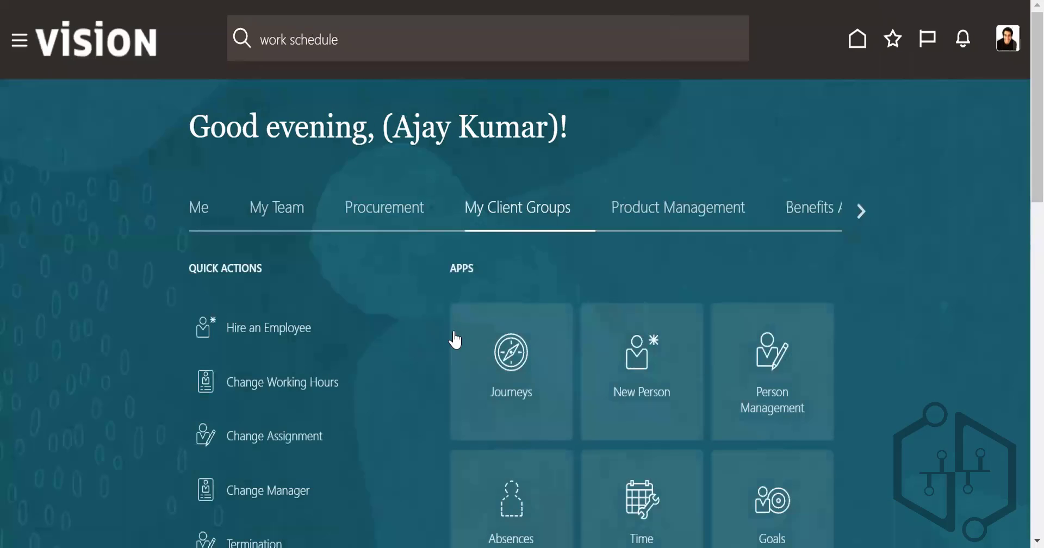
scroll(660, 394, down, 12)
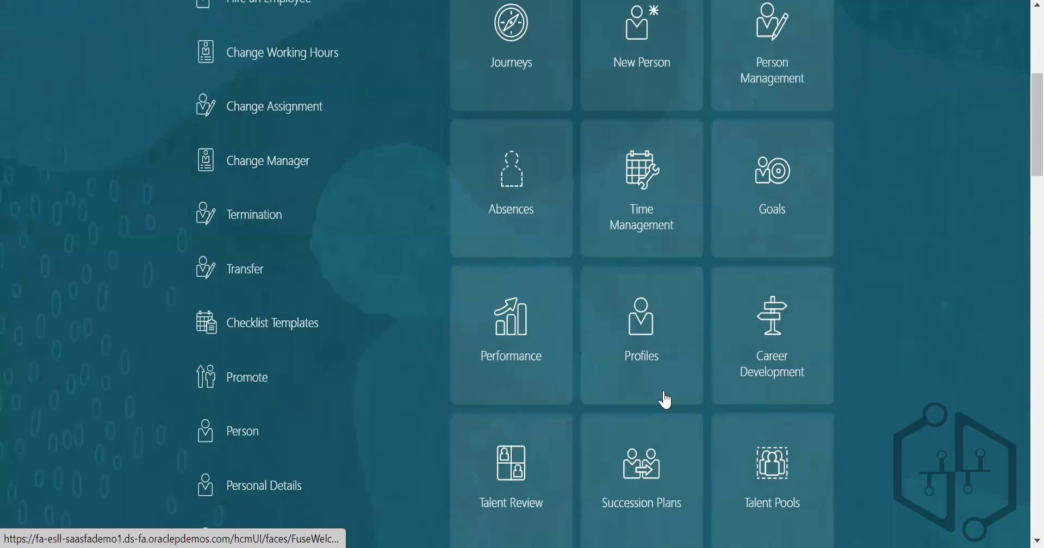
scroll(668, 393, down, 6)
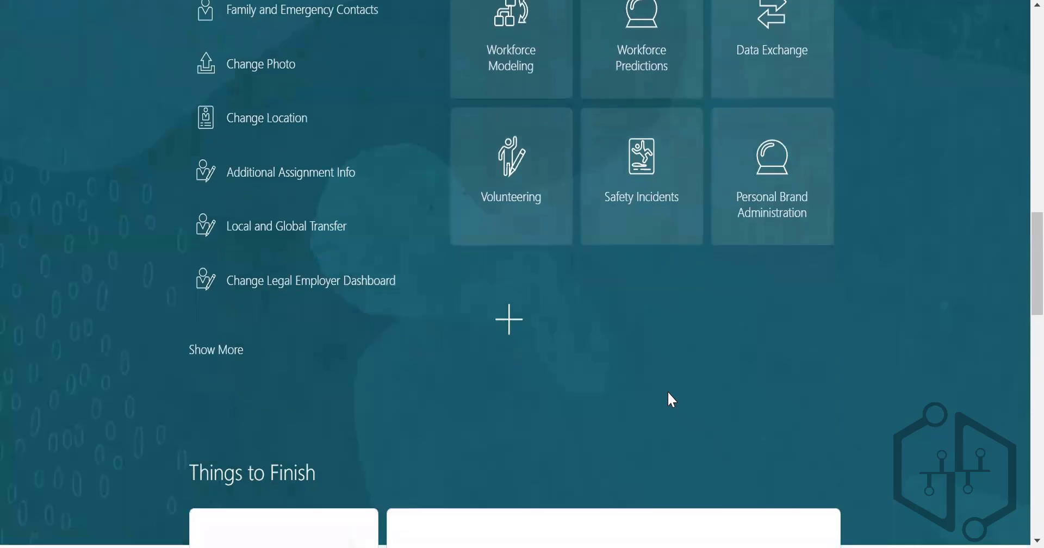
scroll(670, 390, down, 5)
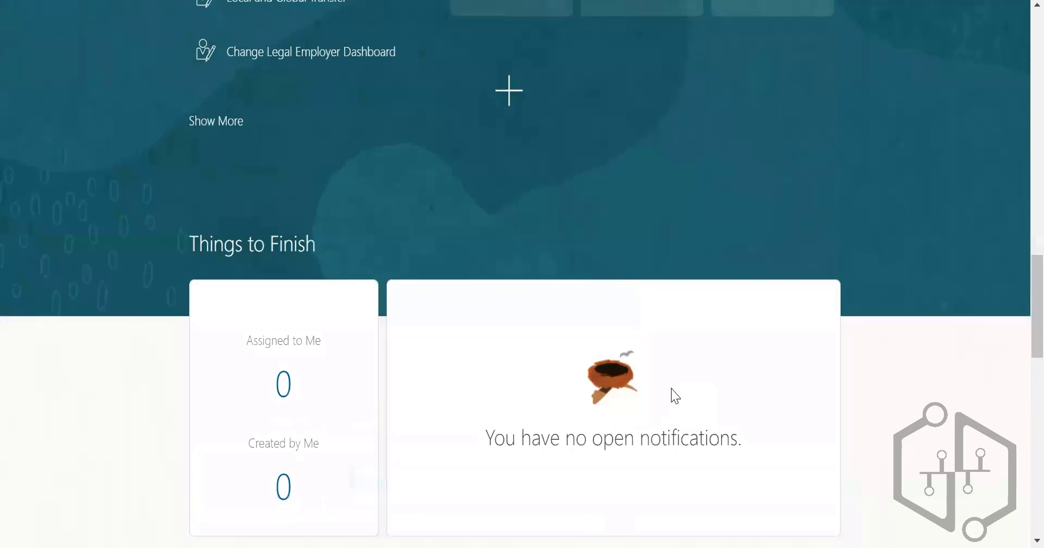
scroll(676, 396, down, 4)
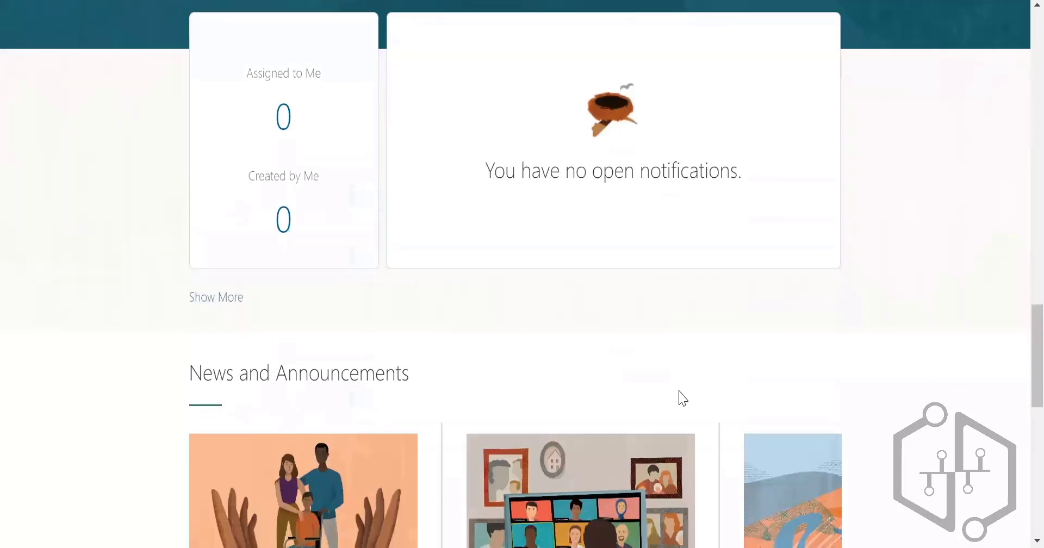
scroll(681, 396, up, 12)
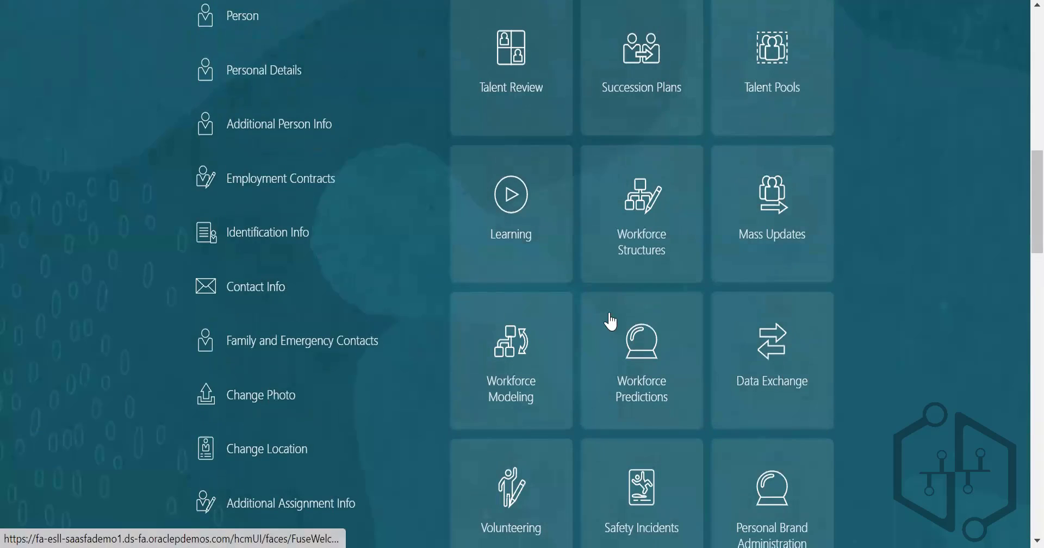
scroll(611, 319, up, 12)
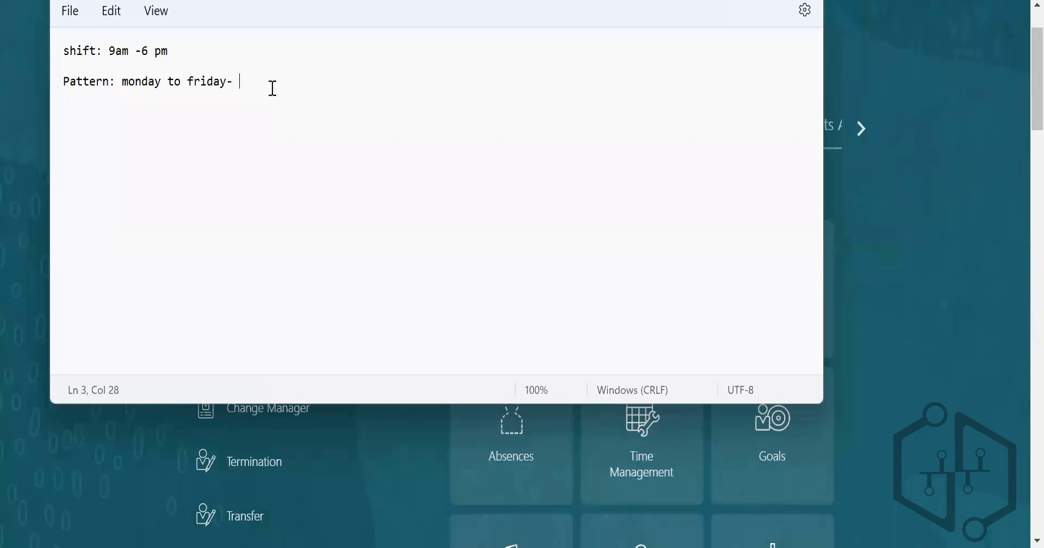
Step: In Notepad, complete the Pattern line so it reads "monday to friday- 9-6pm", and start a new line
text(9-6pm)
key(Return)
Step: Add a note line starting "work schedule: combination of work patterns and"
text(work sche)
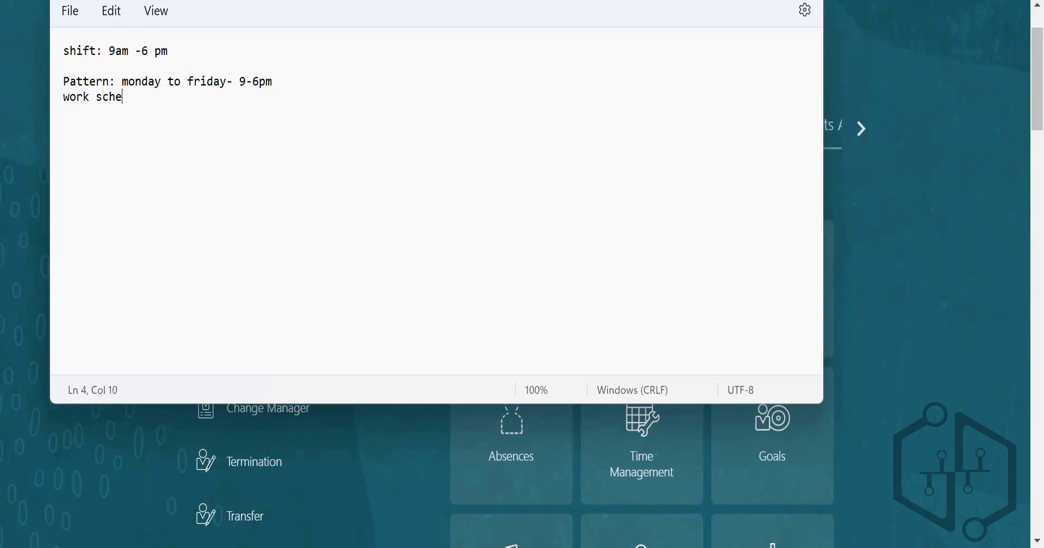
text(dule: combinati)
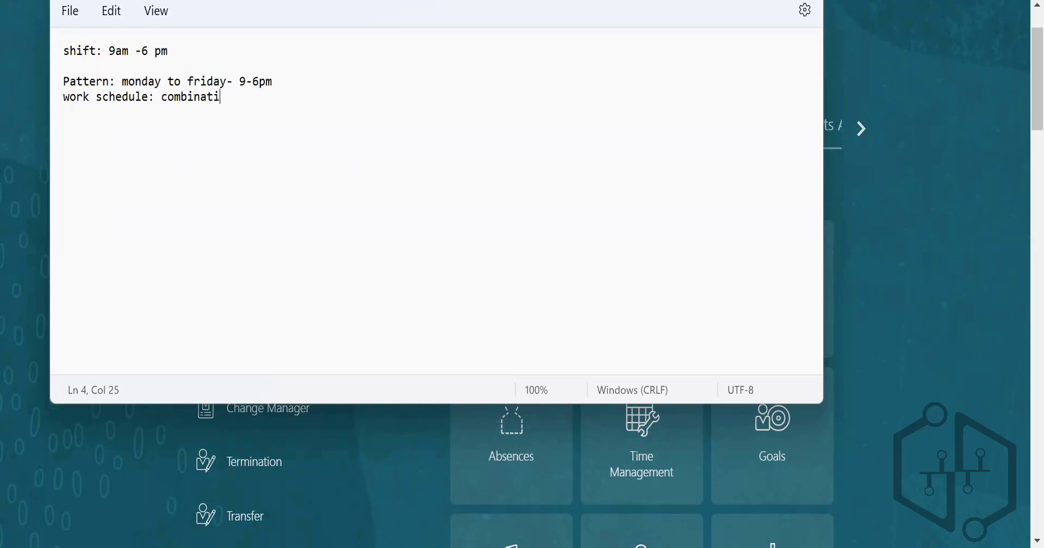
text(on of work patte)
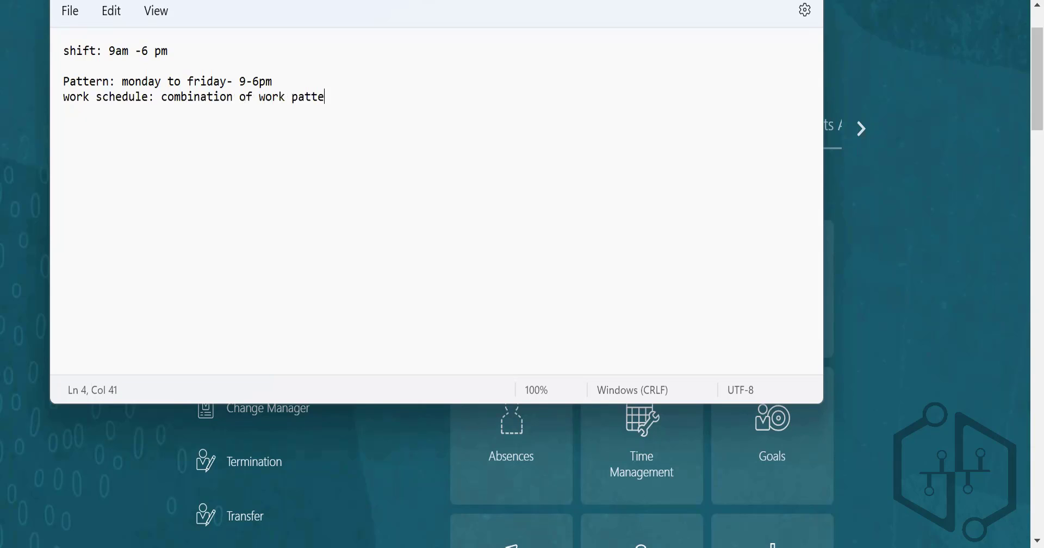
text(rns and )
text(wo)
Step: Reword the work schedule note to "combination of work shifts and patterns" and insert a blank line above it
key(BackSpace)
key(BackSpace)
key(BackSpace)
key(BackSpace)
key(BackSpace)
key(BackSpace)
key(BackSpace)
key(BackSpace)
key(BackSpace)
key(BackSpace)
key(BackSpace)
key(BackSpace)
key(BackSpace)
key(BackSpace)
key(BackSpace)
text(shifts)
text(and patter)
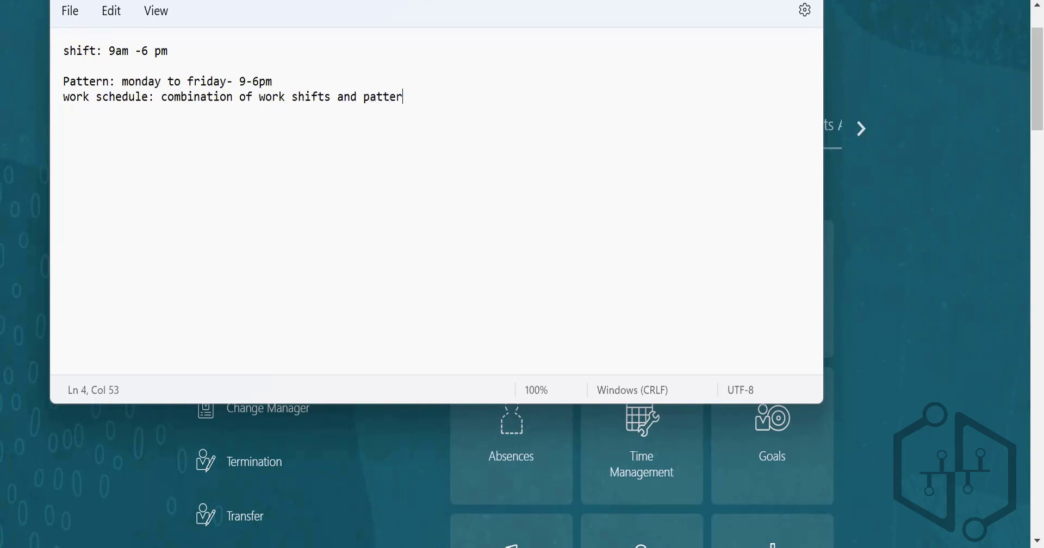
text(n)
key(BackSpace)
text(ns)
click(317, 76)
key(Return)
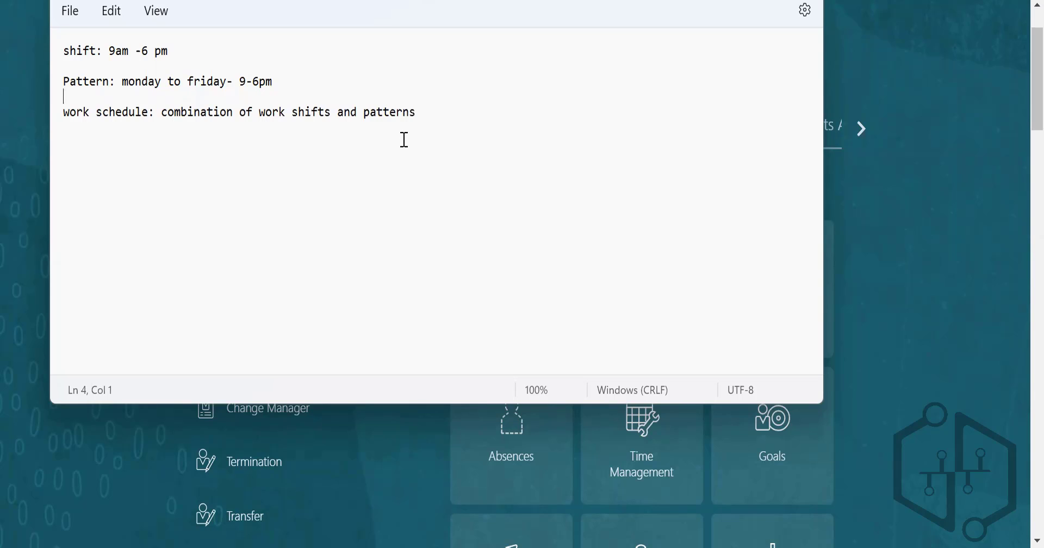
Step: Go over the shift, pattern and work schedule notes, highlighting the terms and the pattern's hours
click(65, 49)
double_click(91, 49)
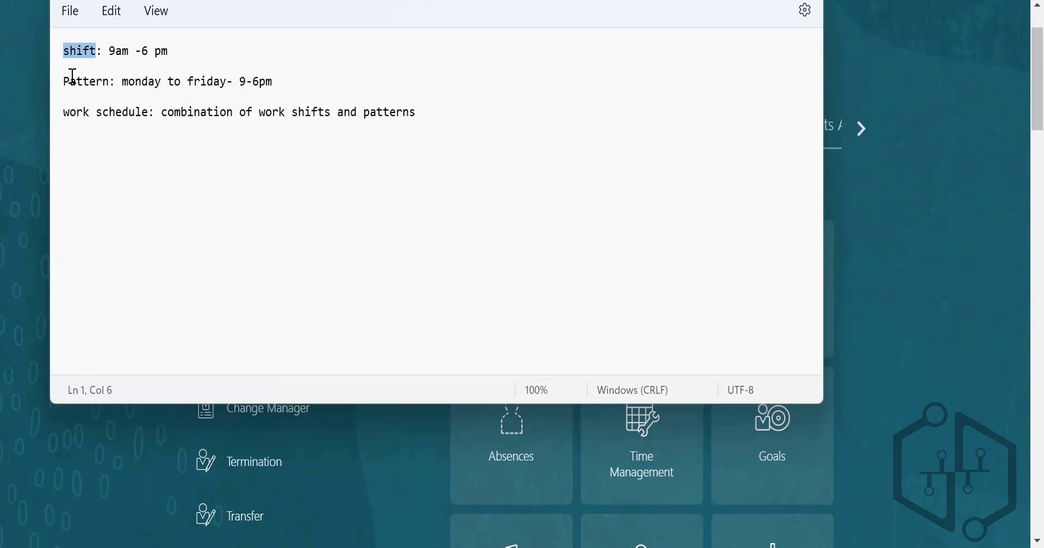
drag(68, 82, 110, 82)
triple_click(57, 113)
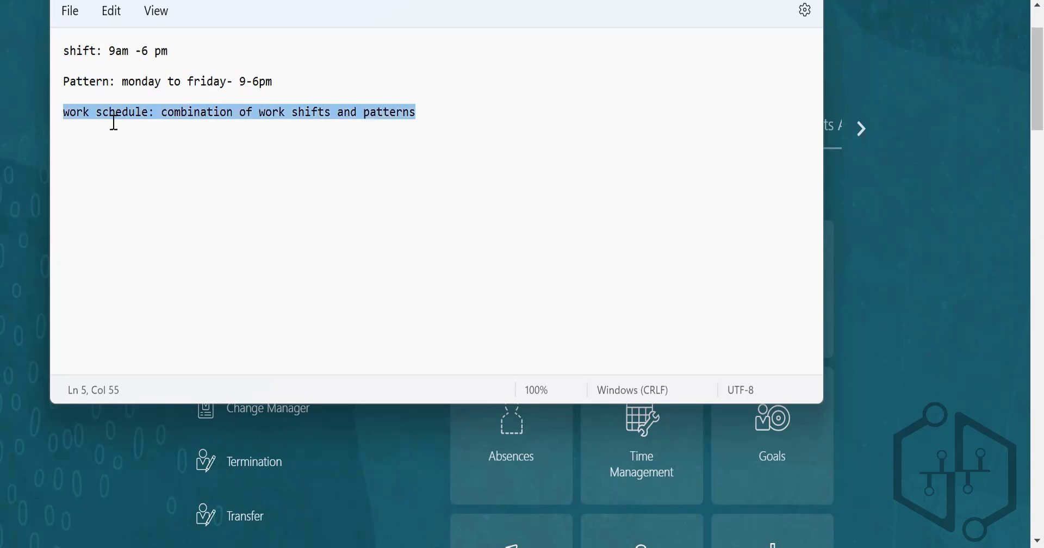
click(405, 112)
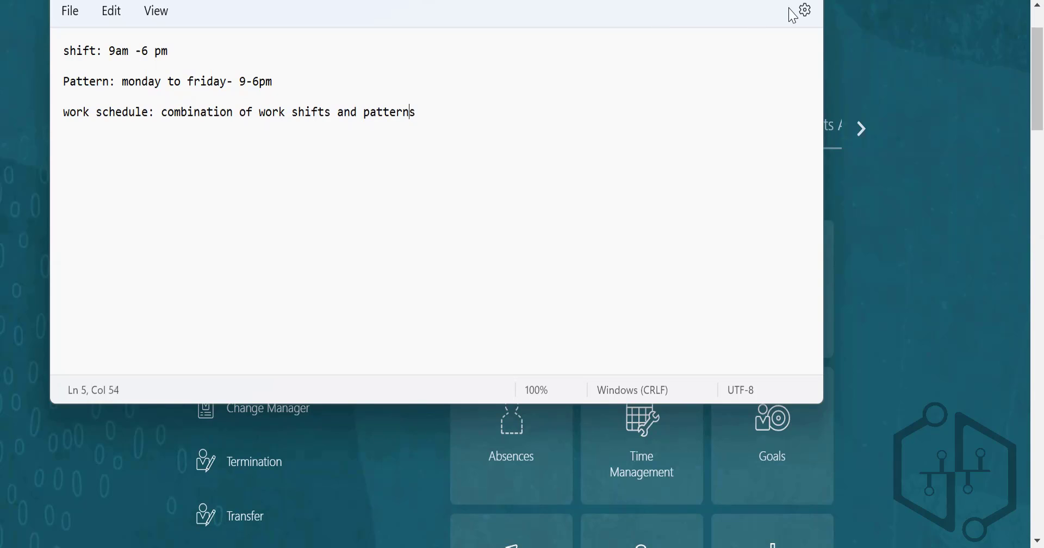
click(352, 80)
drag(239, 82, 277, 84)
drag(79, 50, 98, 47)
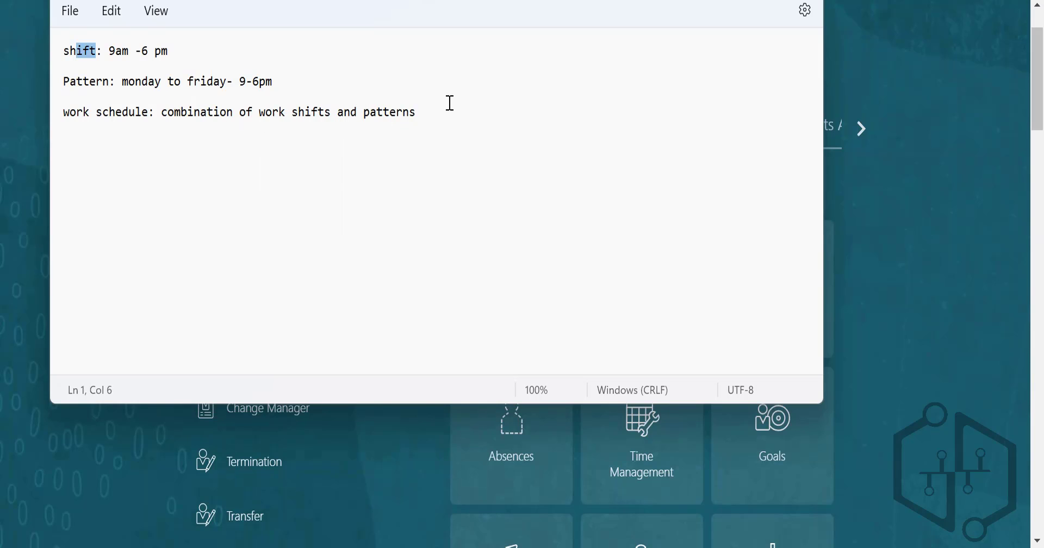
Step: Leave the notes unsaved, return to the Oracle home page and open Setup and Maintenance
click(806, 0)
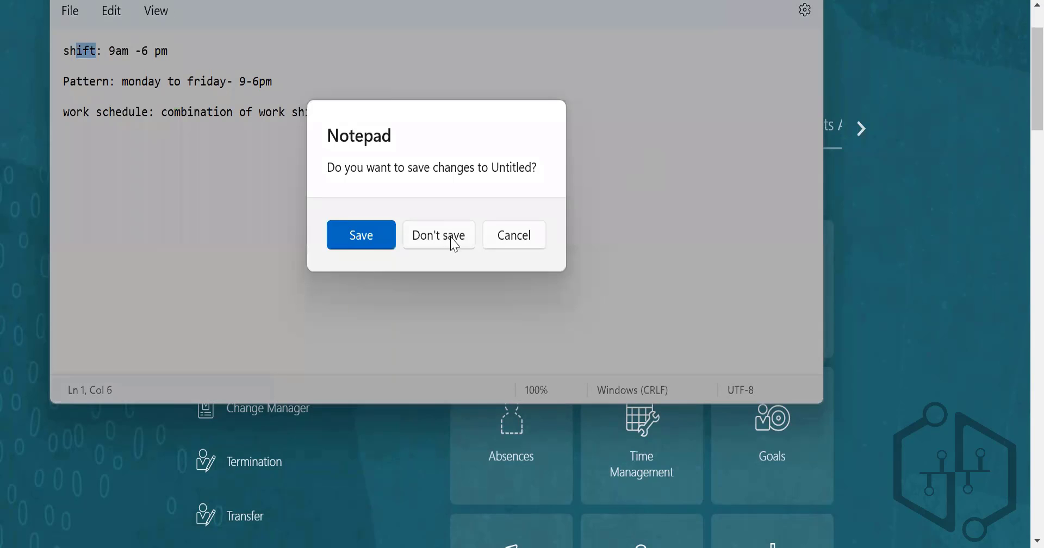
click(514, 235)
click(969, 328)
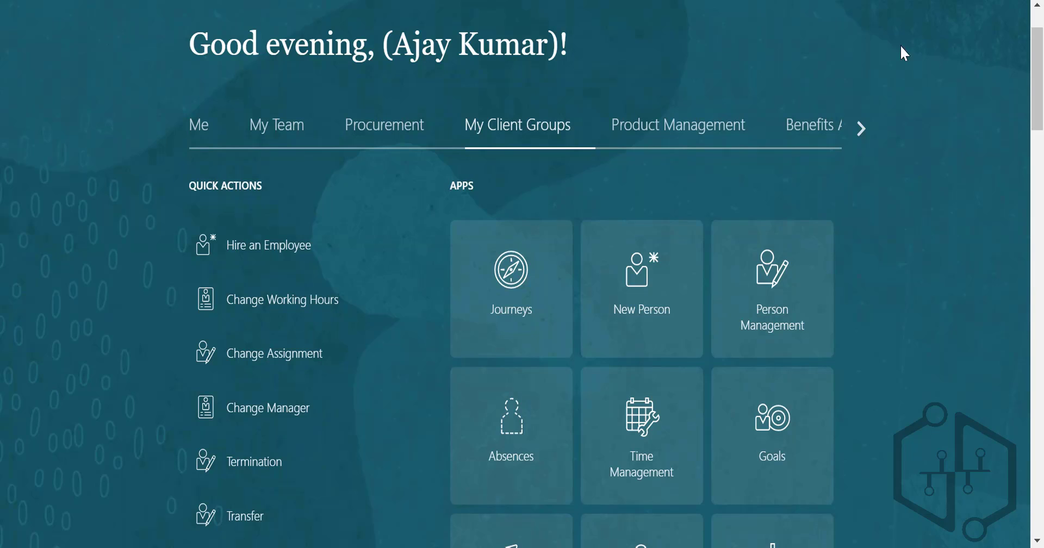
scroll(1021, 82, up, 3)
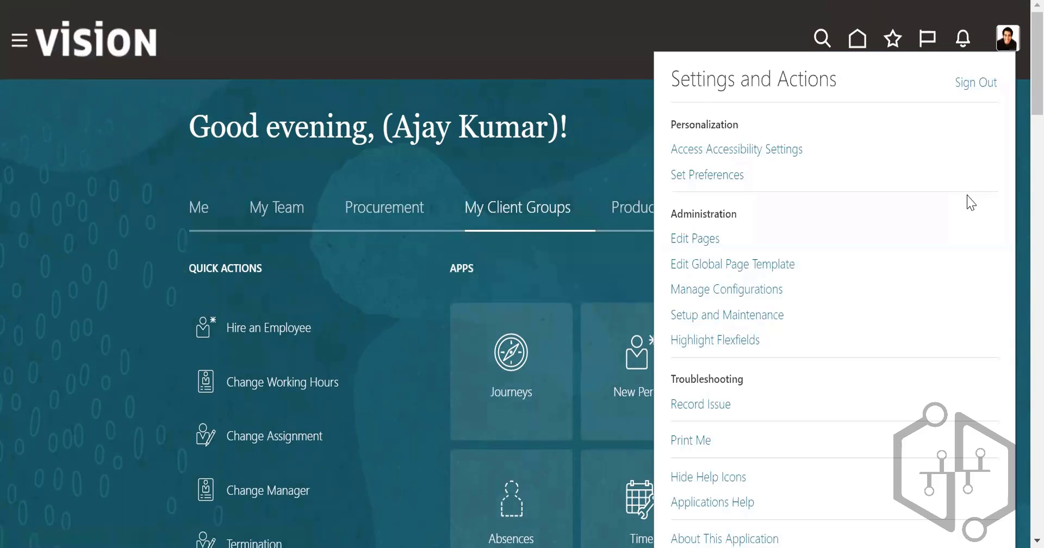
click(736, 321)
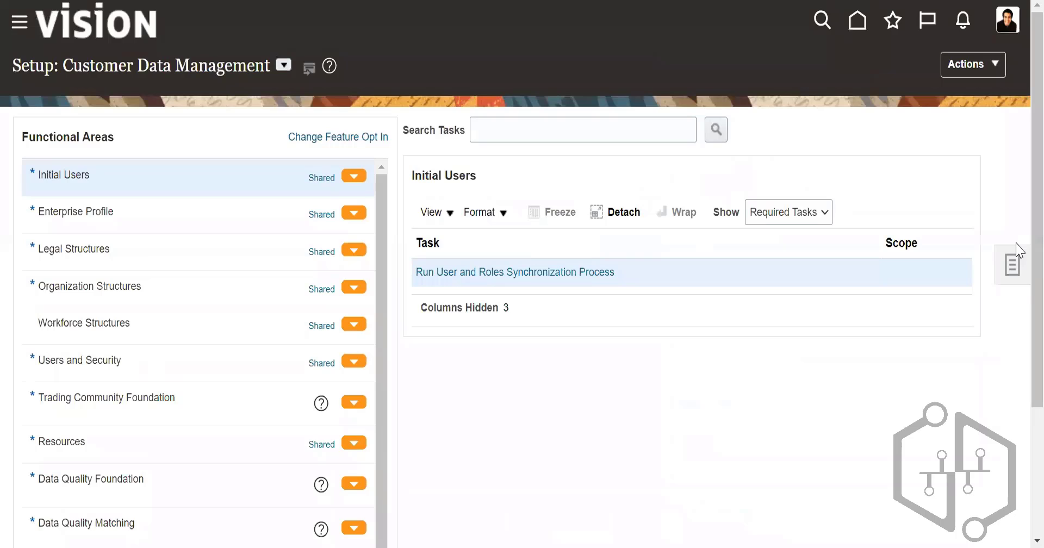
click(1018, 251)
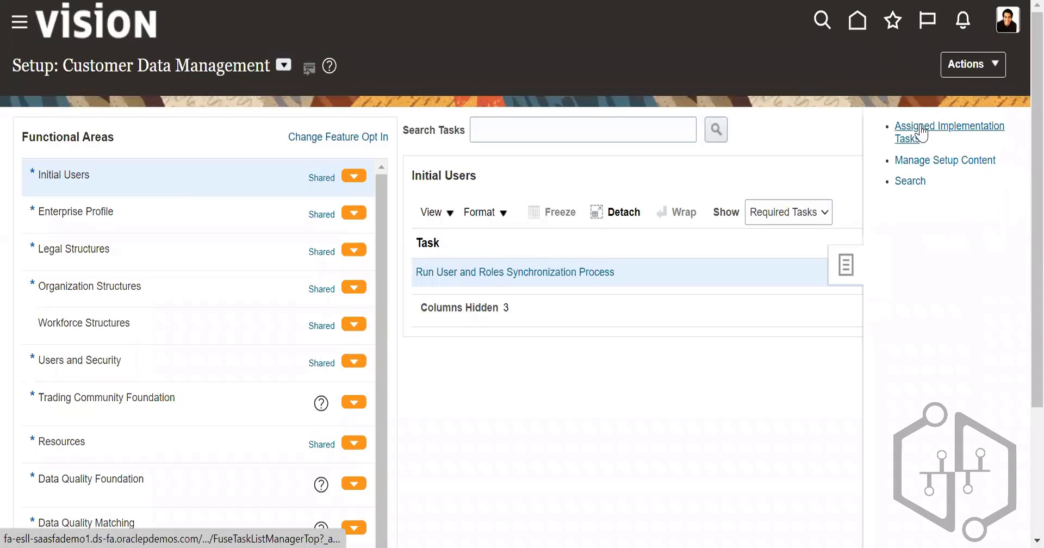
click(953, 67)
click(907, 150)
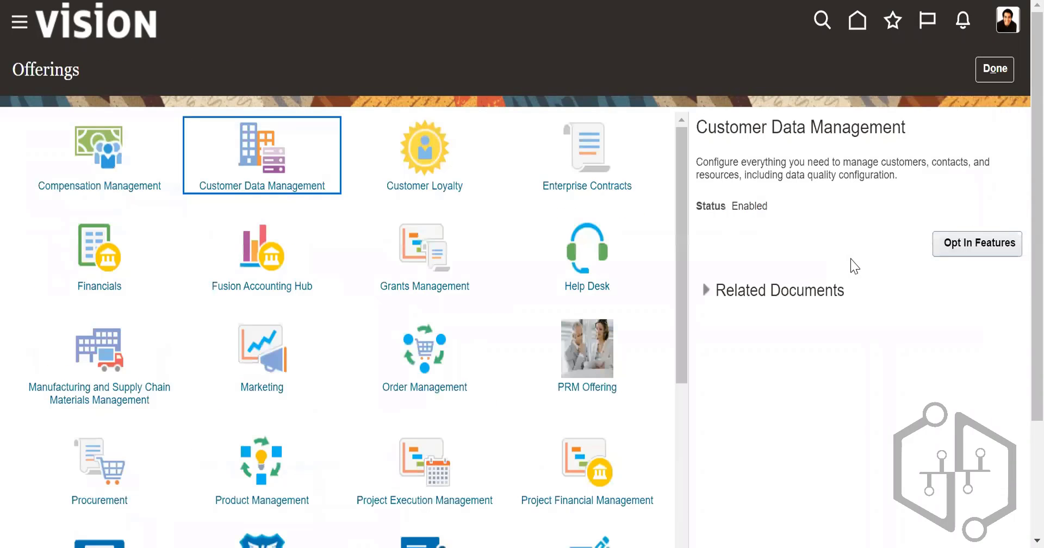
click(995, 69)
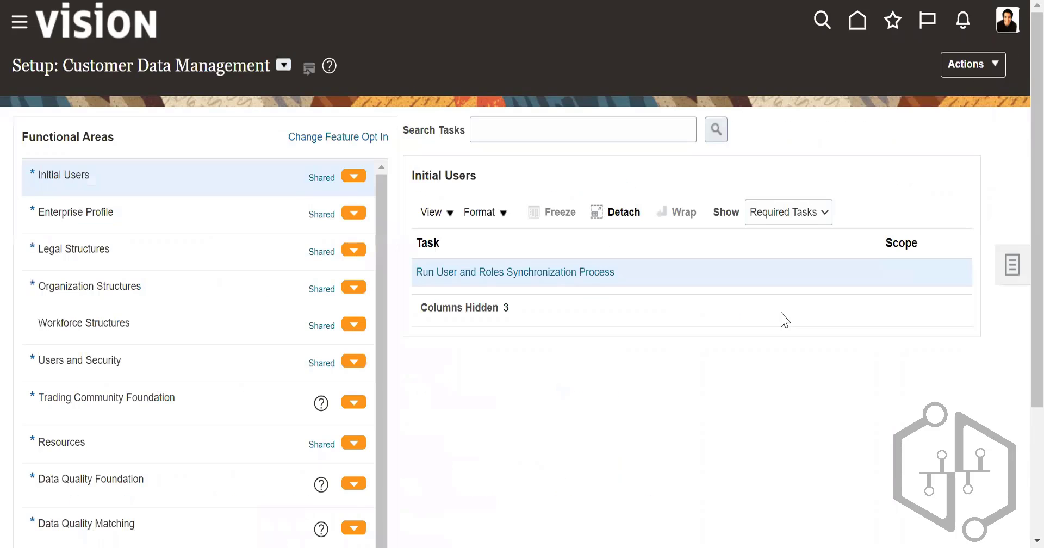
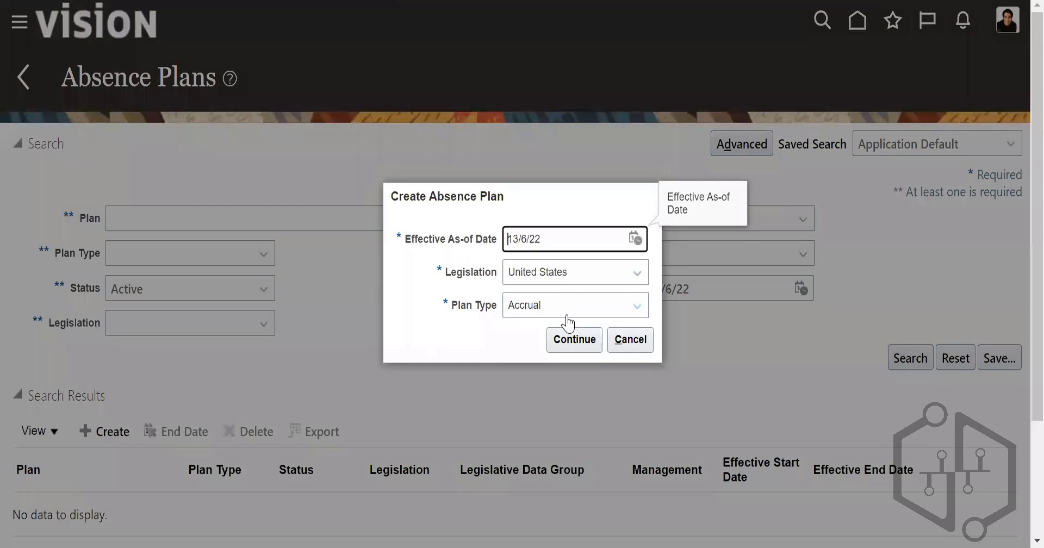
Step: Choose Compensatory as the new absence plan's type, keeping the United States legislation, and continue to the plan definition
click(567, 322)
click(570, 382)
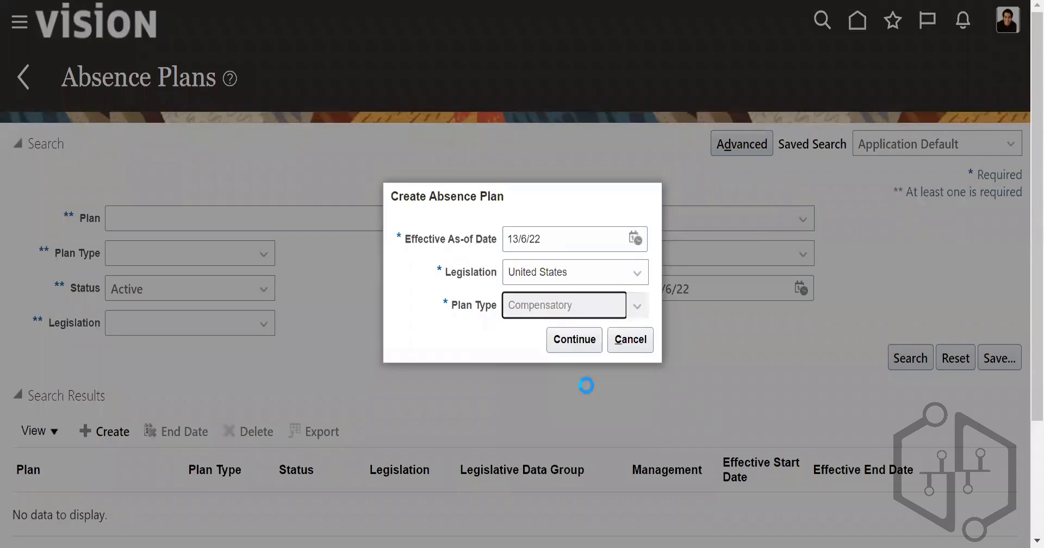
click(572, 342)
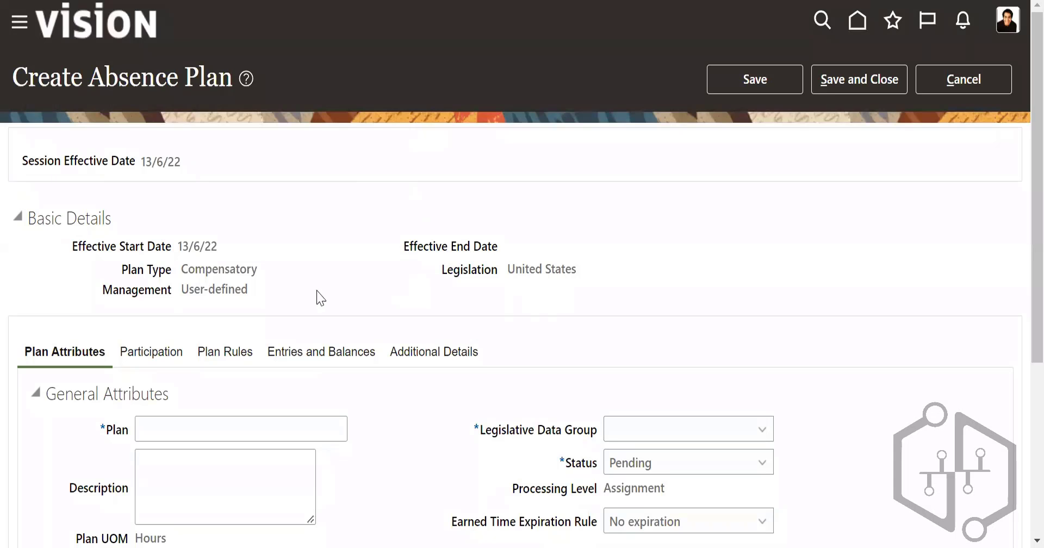
Step: Name the absence plan "US Compensatory plan", replacing the underscore with the suggested spelling
scroll(339, 296, down, 1)
scroll(338, 296, down, 2)
click(220, 265)
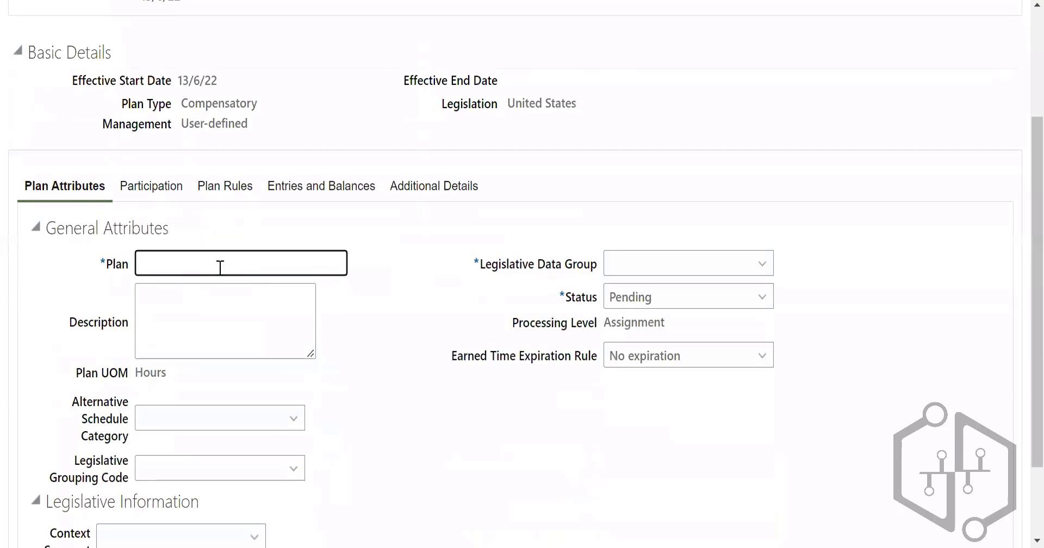
text(US_Compensatory plan)
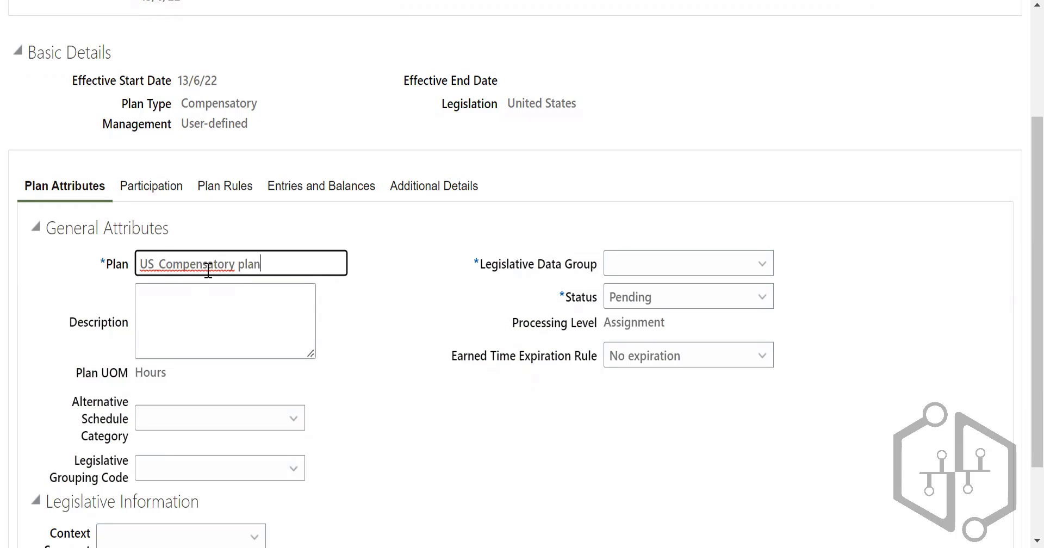
click(207, 269)
right_click(210, 275)
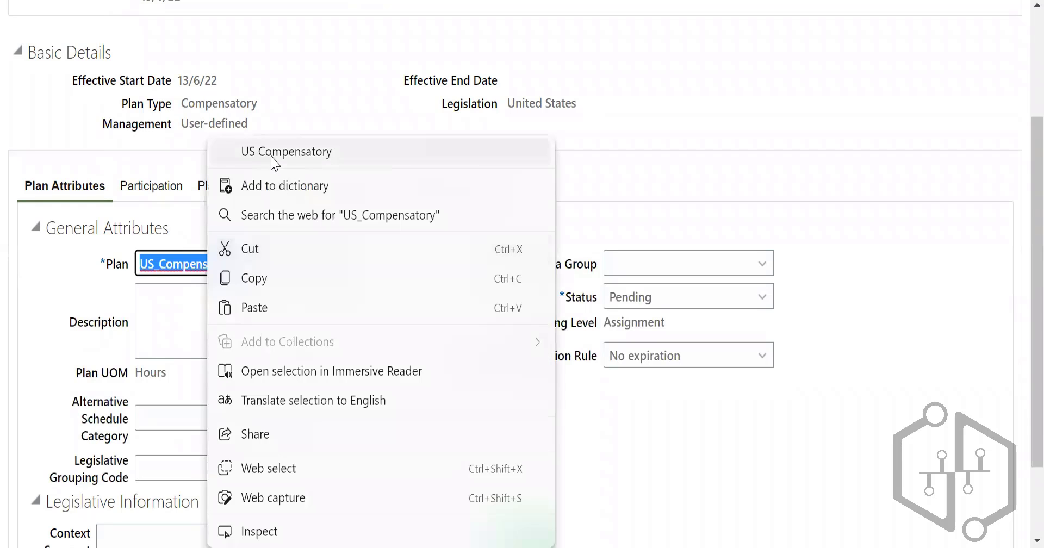
click(273, 151)
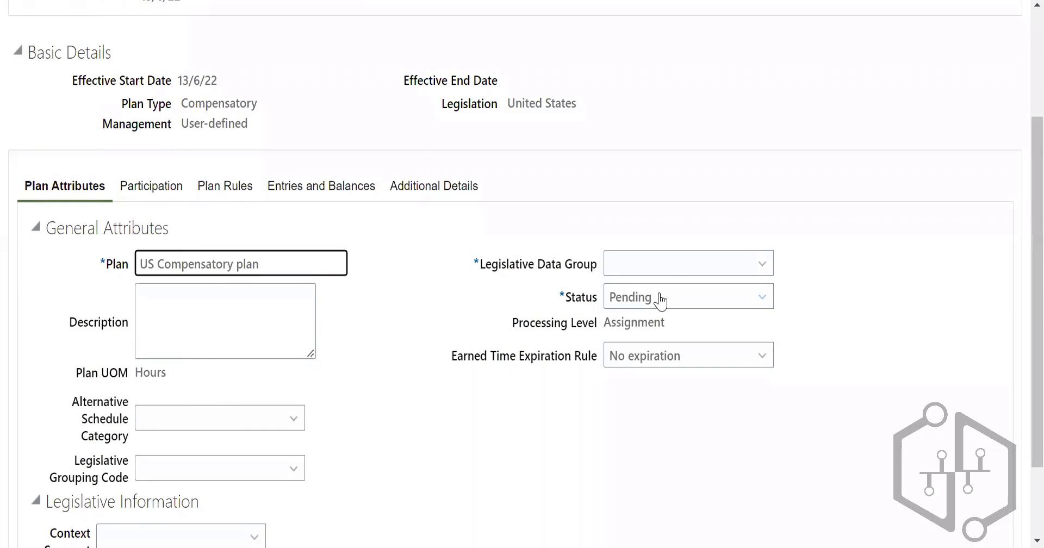
Step: Assign the plan to US Legislative Data Group and set its status to Active
click(667, 270)
click(656, 477)
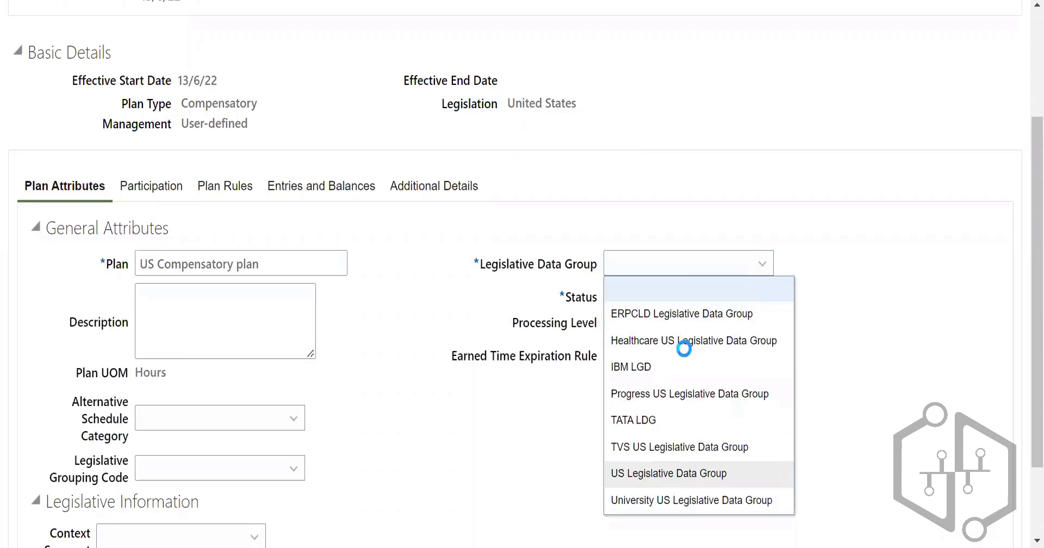
click(683, 304)
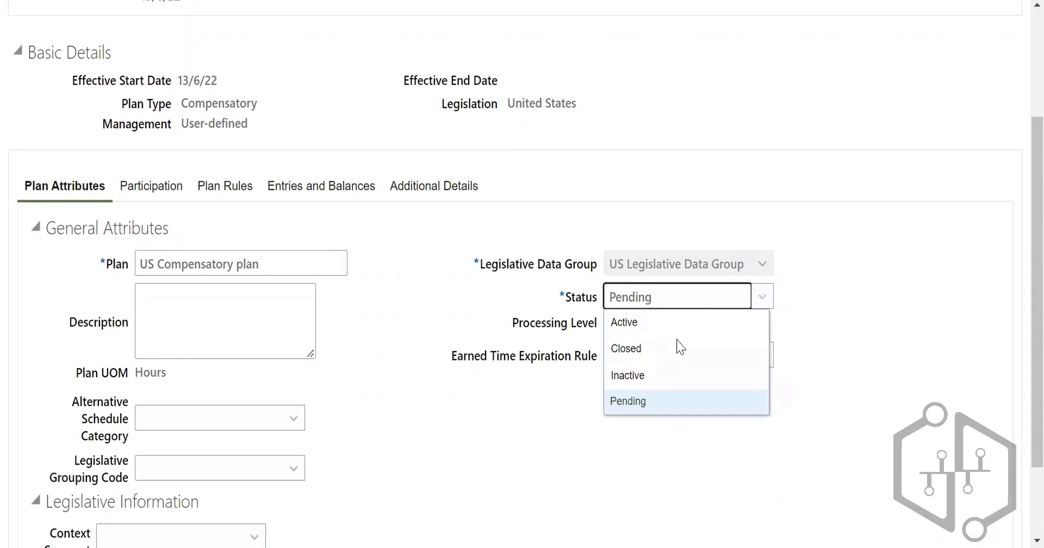
click(634, 300)
click(643, 325)
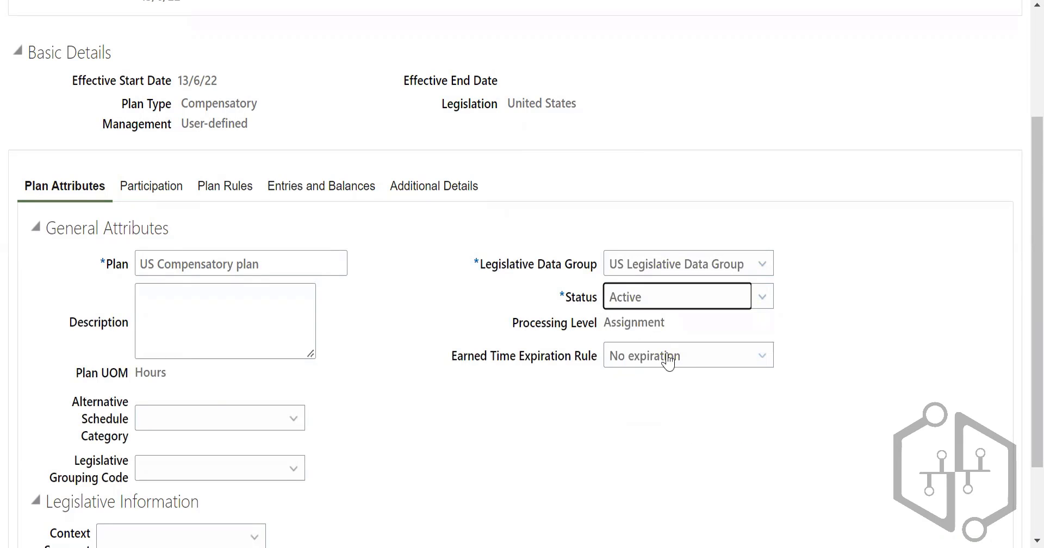
scroll(310, 288, down, 2)
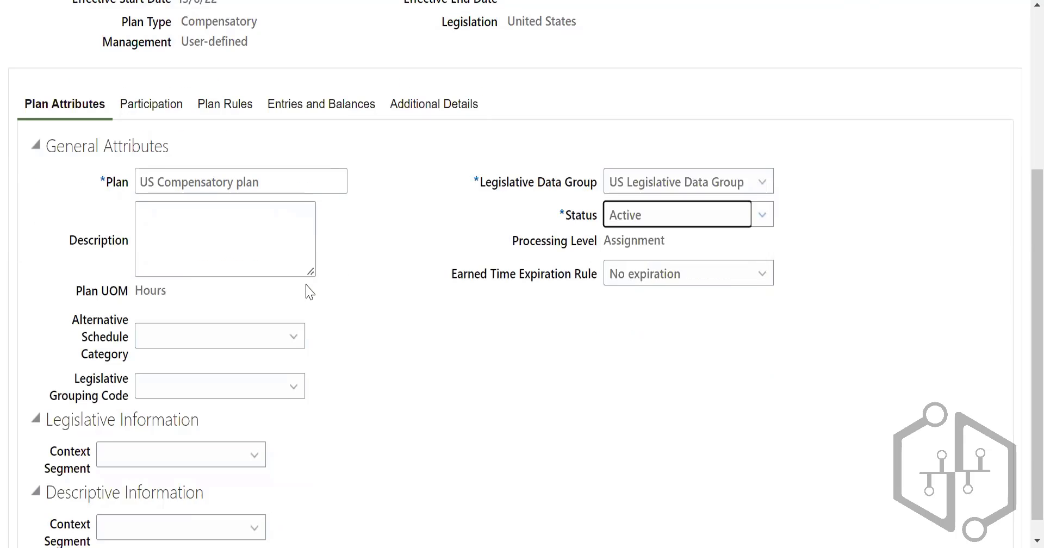
scroll(217, 309, up, 5)
scroll(186, 223, down, 3)
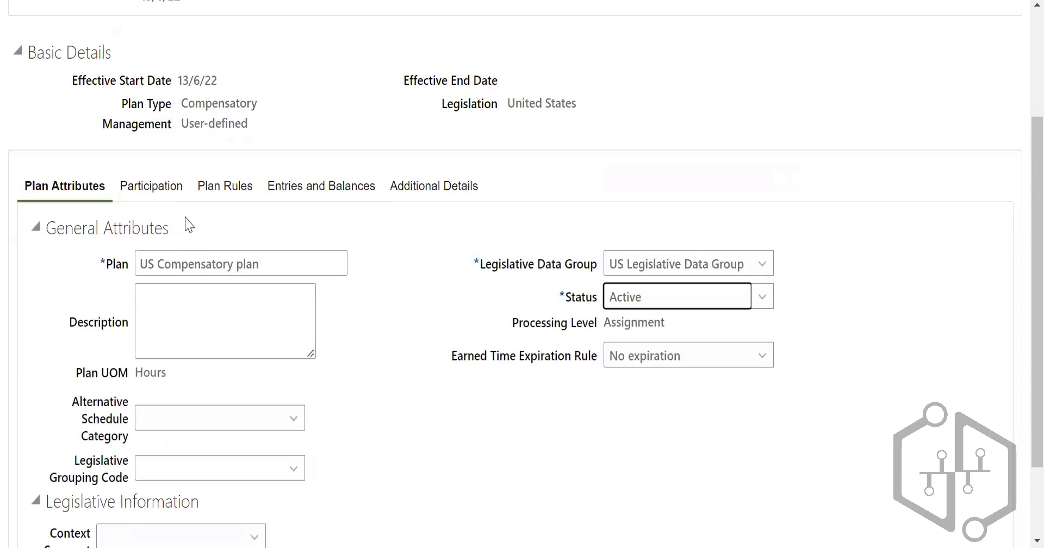
Step: In the participation settings, enable disbursing positive and recovering negative balances for both loss of plan eligibility and employment termination
click(187, 187)
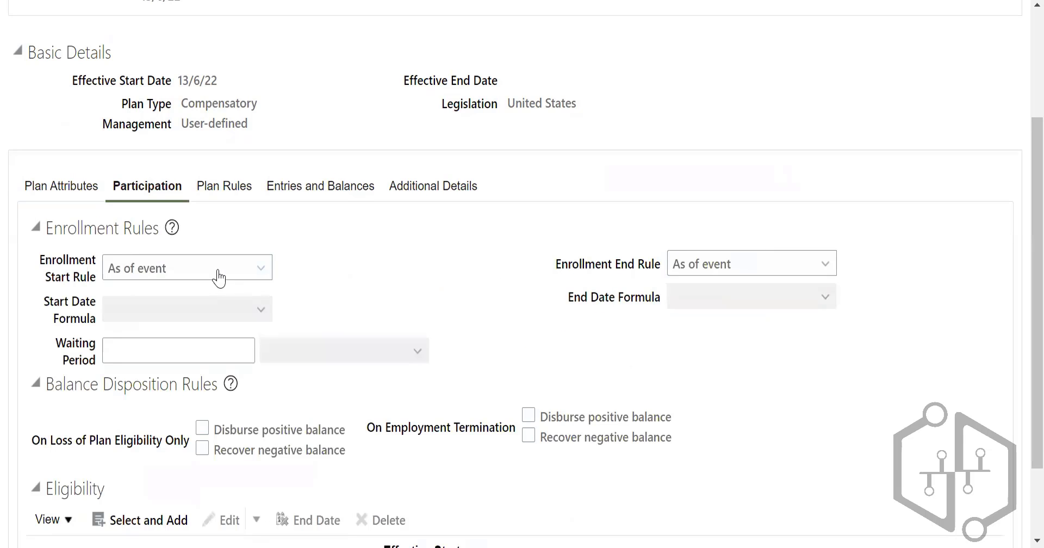
scroll(401, 317, down, 1)
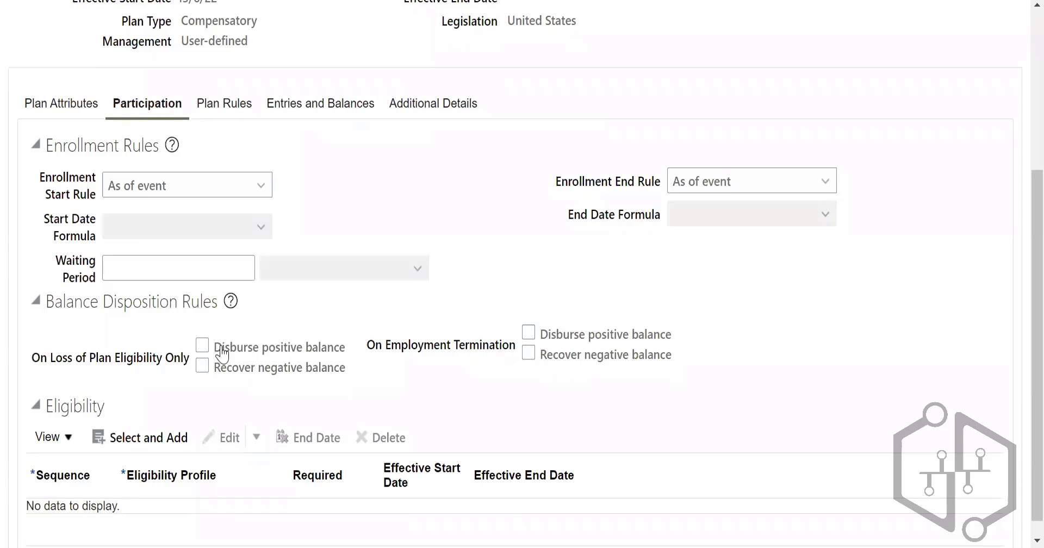
click(203, 345)
click(203, 366)
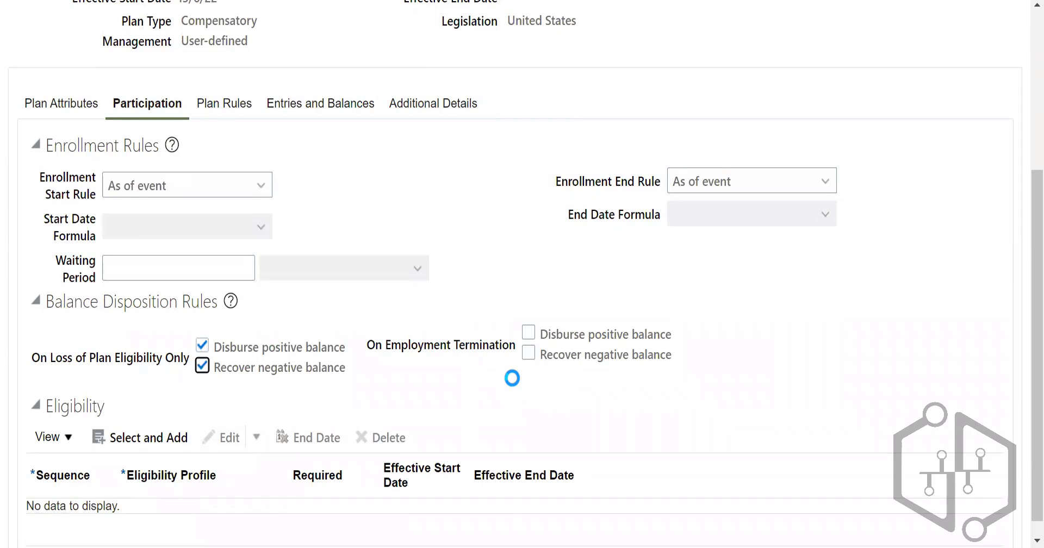
click(528, 333)
click(528, 353)
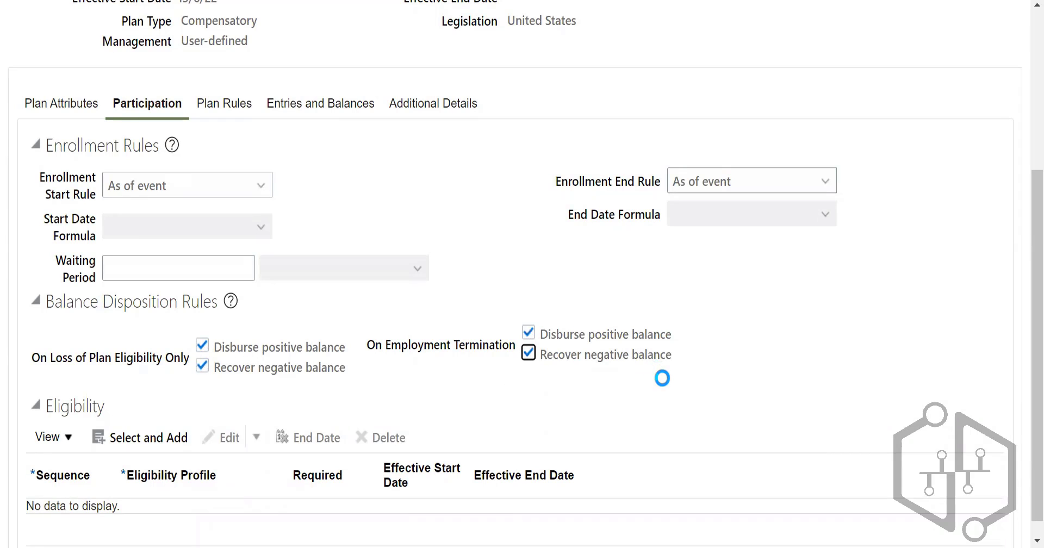
Step: Start adding an eligibility profile to the plan with sequence 1 and browse the available profiles
scroll(664, 381, down, 1)
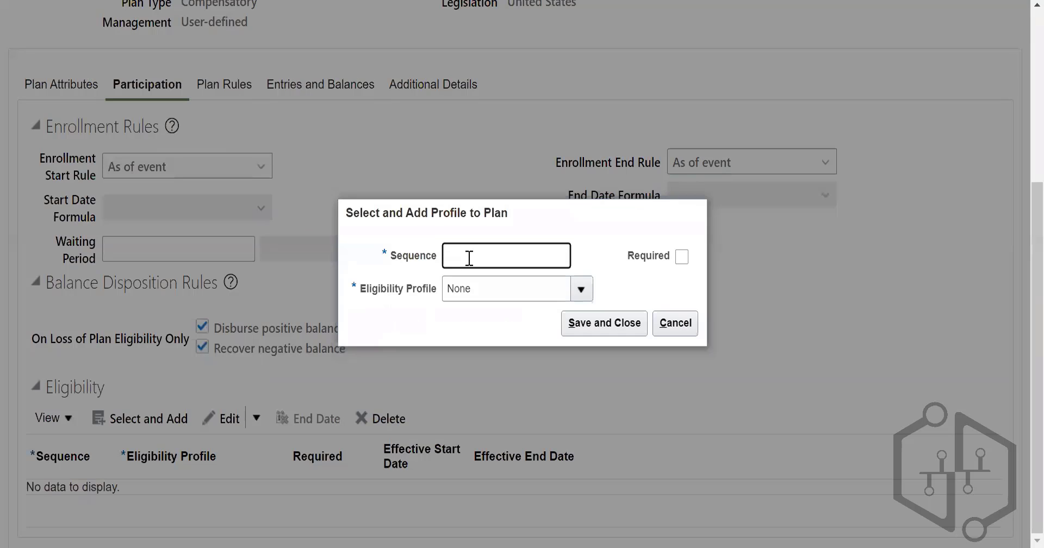
text(1)
click(541, 332)
scroll(546, 429, down, 5)
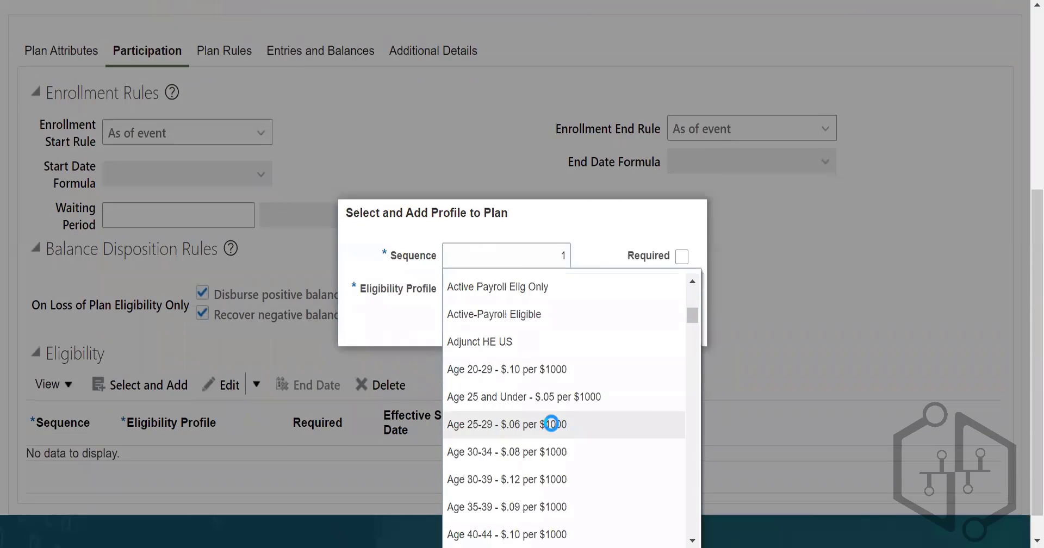
scroll(1020, 320, down, 2)
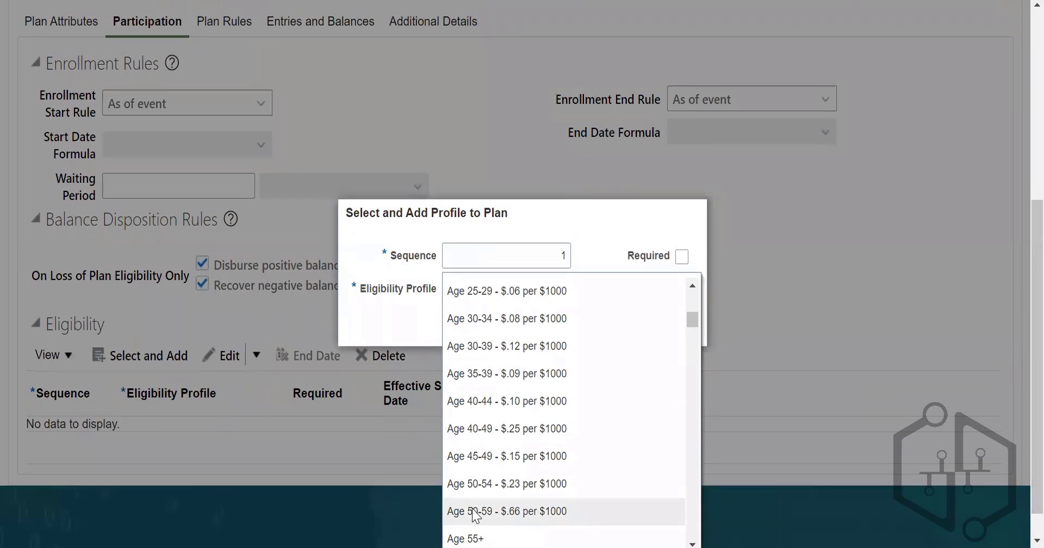
scroll(577, 402, down, 5)
scroll(693, 329, up, 3)
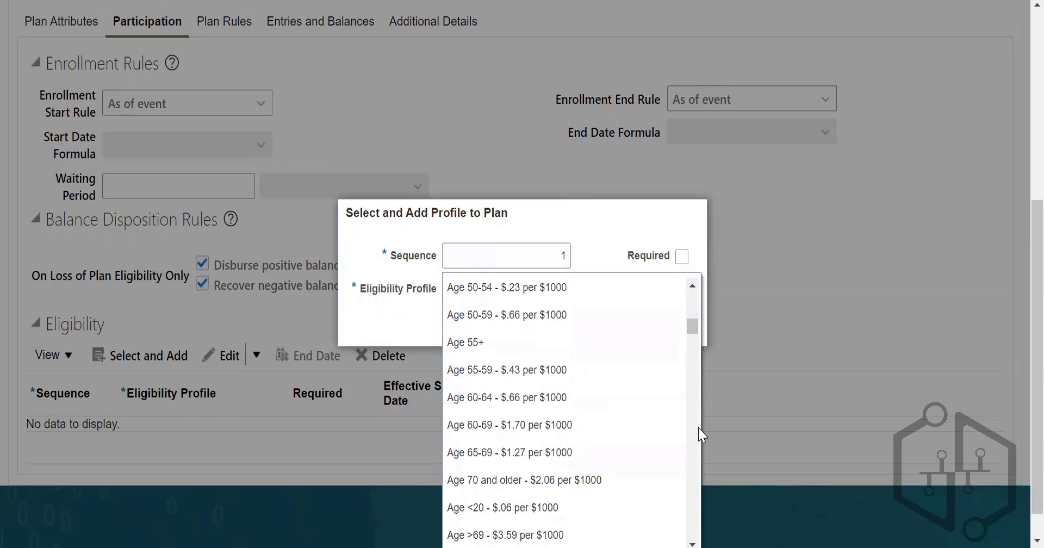
drag(694, 327, 692, 503)
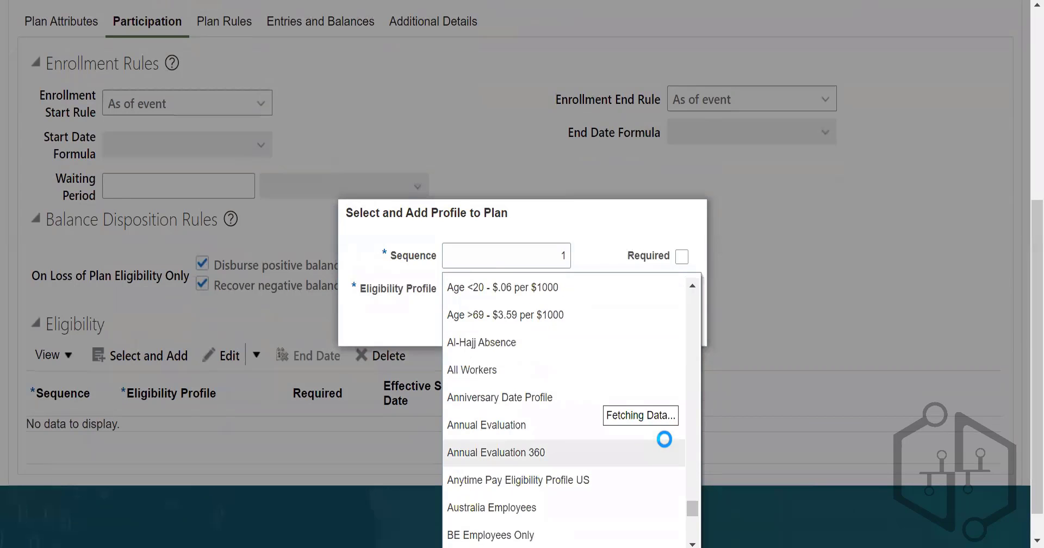
Step: Try to filter the eligibility profiles by US, including the wildcard form US%
click(487, 257)
click(506, 289)
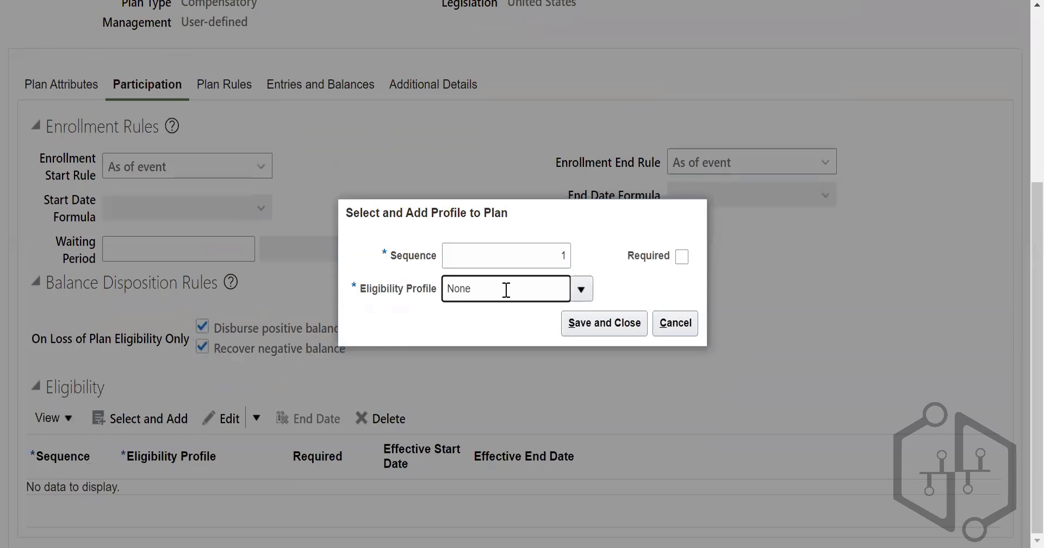
key(BackSpace)
key(BackSpace)
key(BackSpace)
key(BackSpace)
text(US)
click(627, 328)
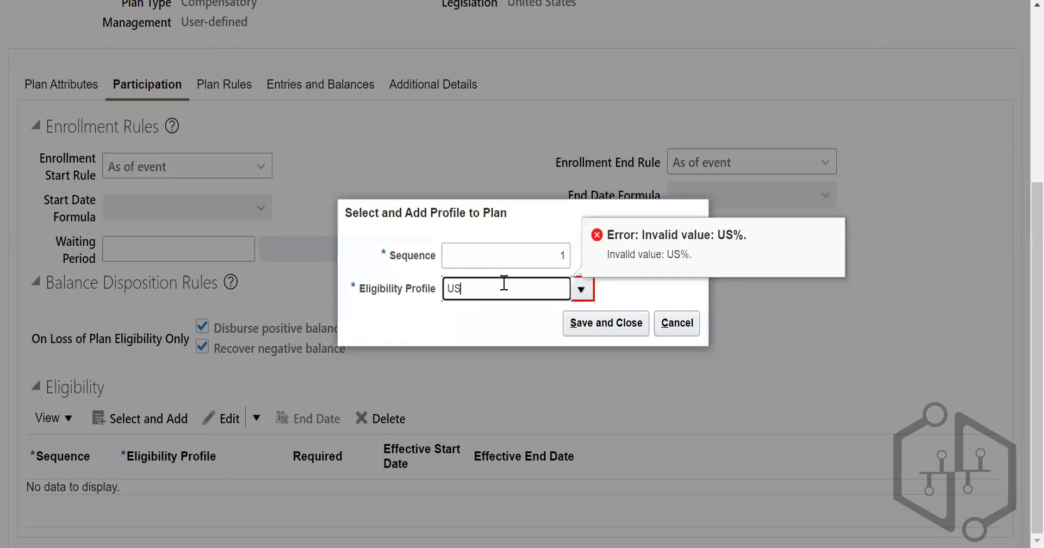
text(%)
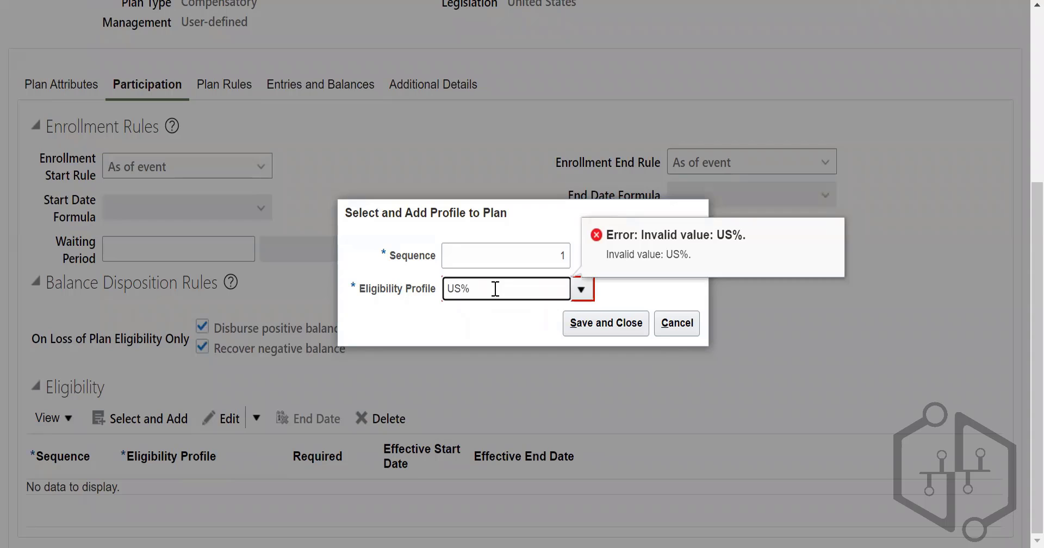
Step: Replace the eligibility profile filter with % and look through the full list of profiles
key(BackSpace)
key(BackSpace)
text(%)
click(626, 327)
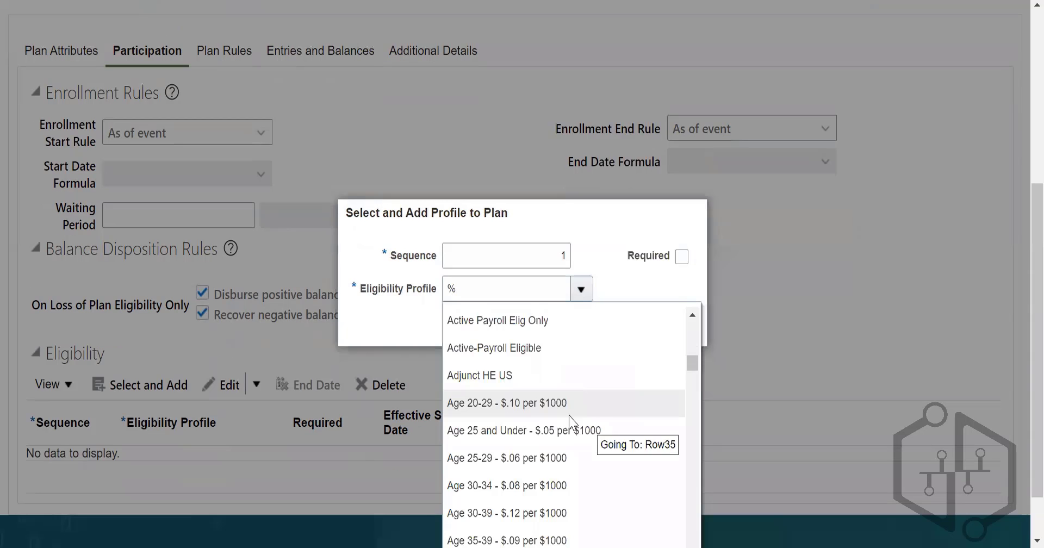
scroll(570, 423, down, 3)
scroll(636, 403, down, 10)
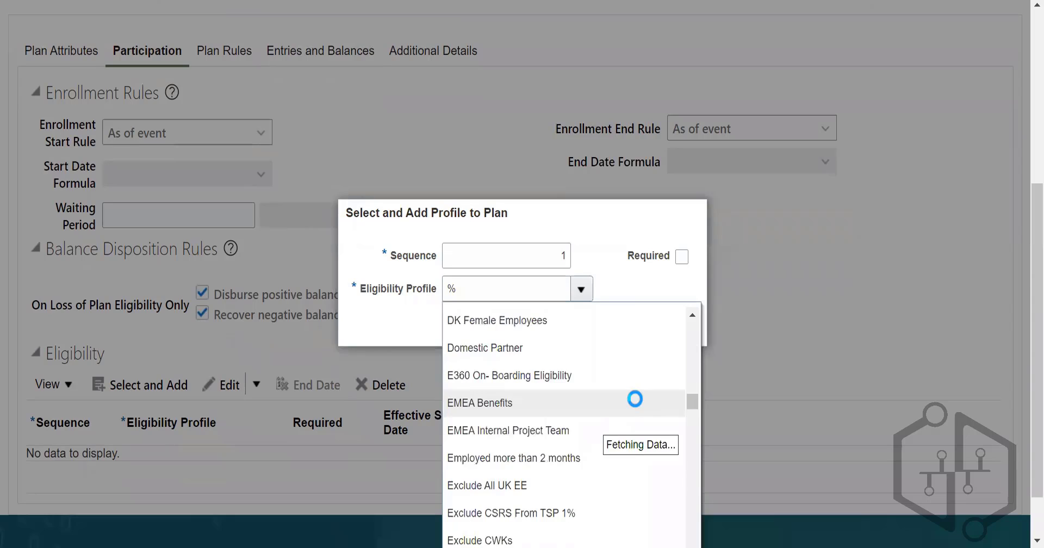
scroll(590, 445, down, 8)
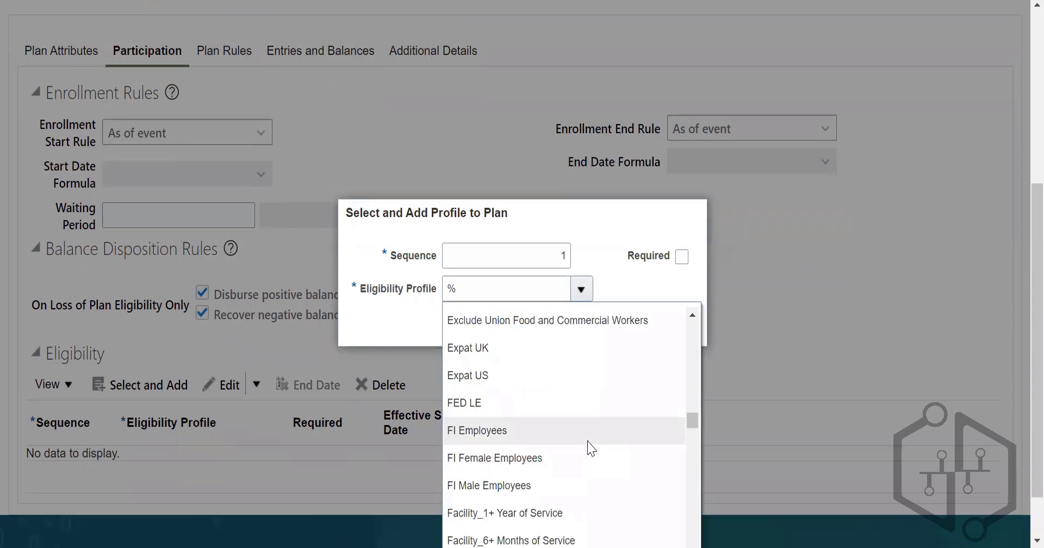
scroll(597, 440, down, 10)
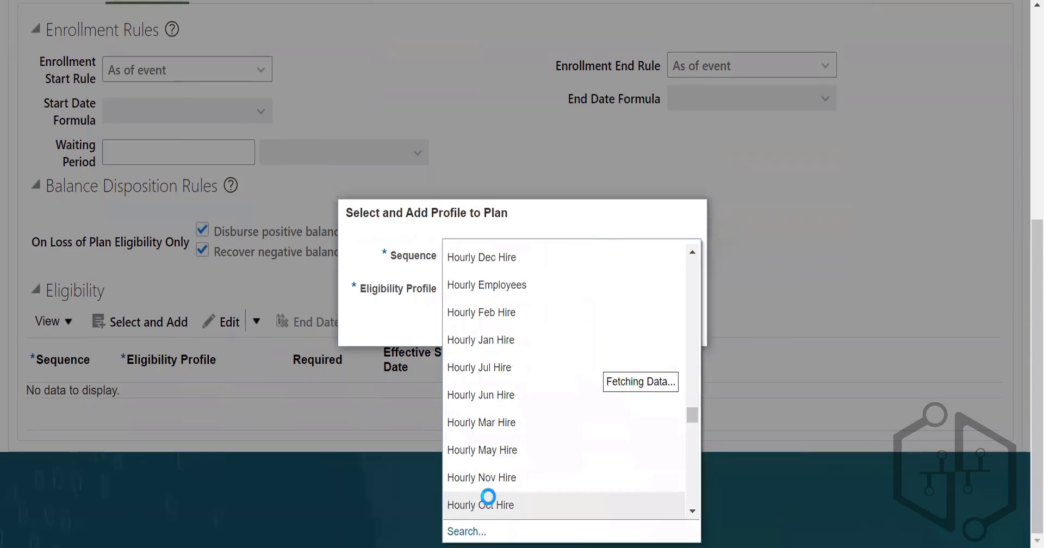
Step: Search for eligibility profiles named US% with status active, and cancel adding a profile to the plan
click(476, 531)
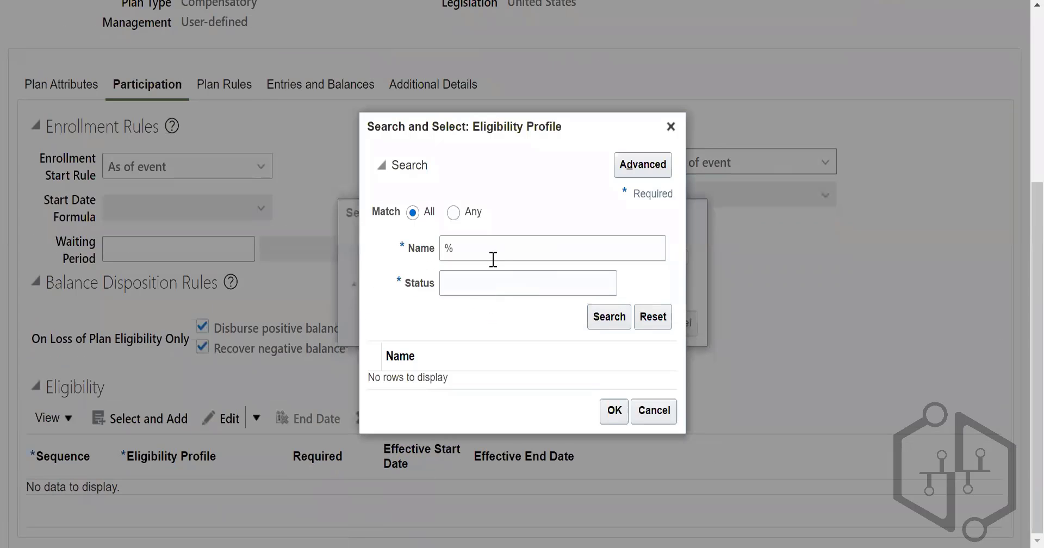
click(485, 248)
key(BackSpace)
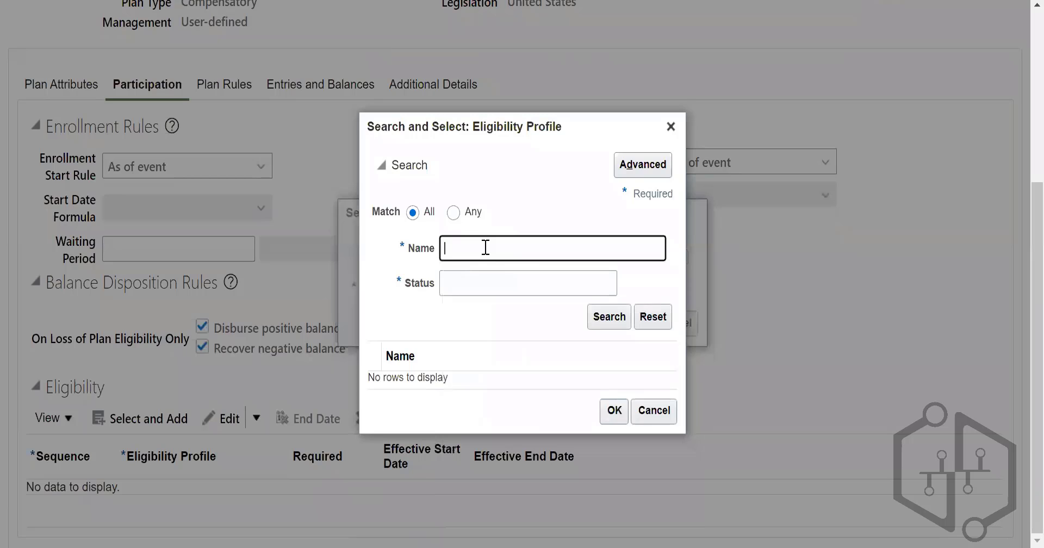
text(US%)
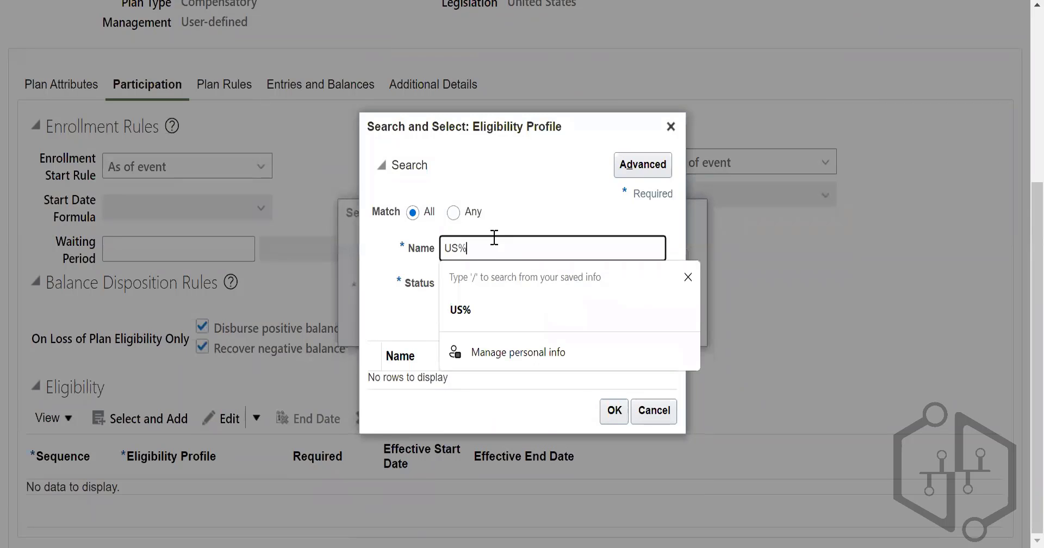
click(530, 316)
click(612, 326)
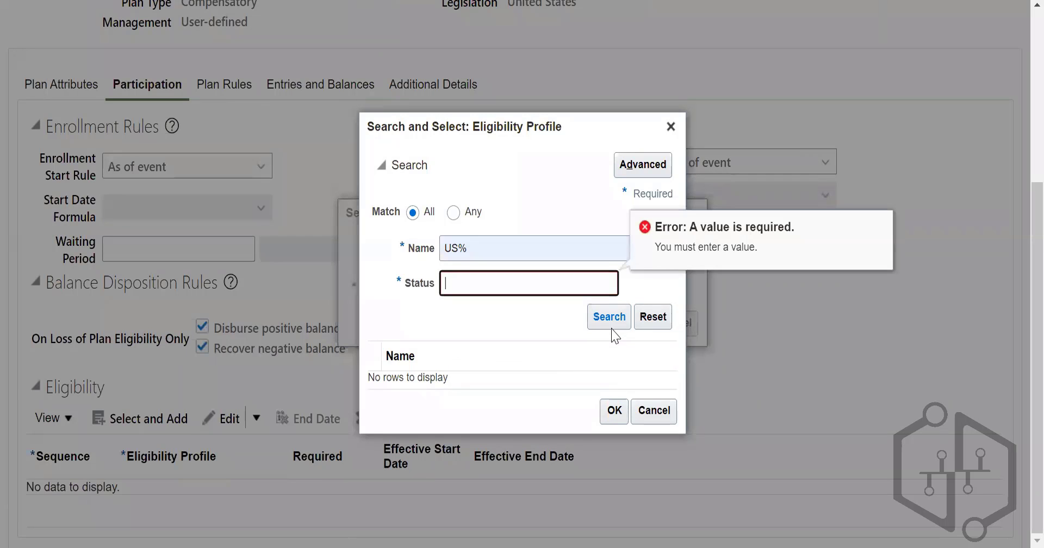
click(498, 280)
text(active)
click(605, 317)
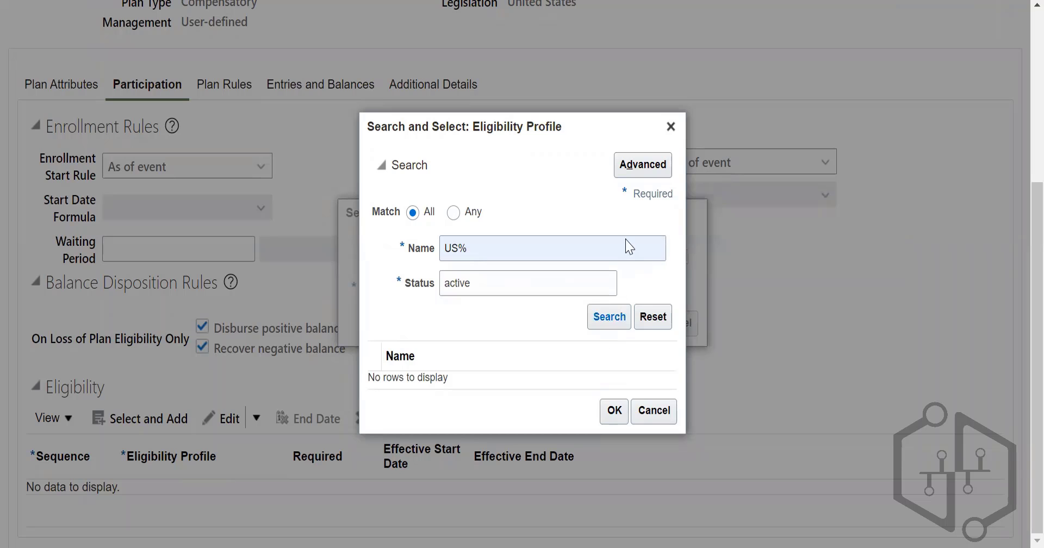
click(670, 126)
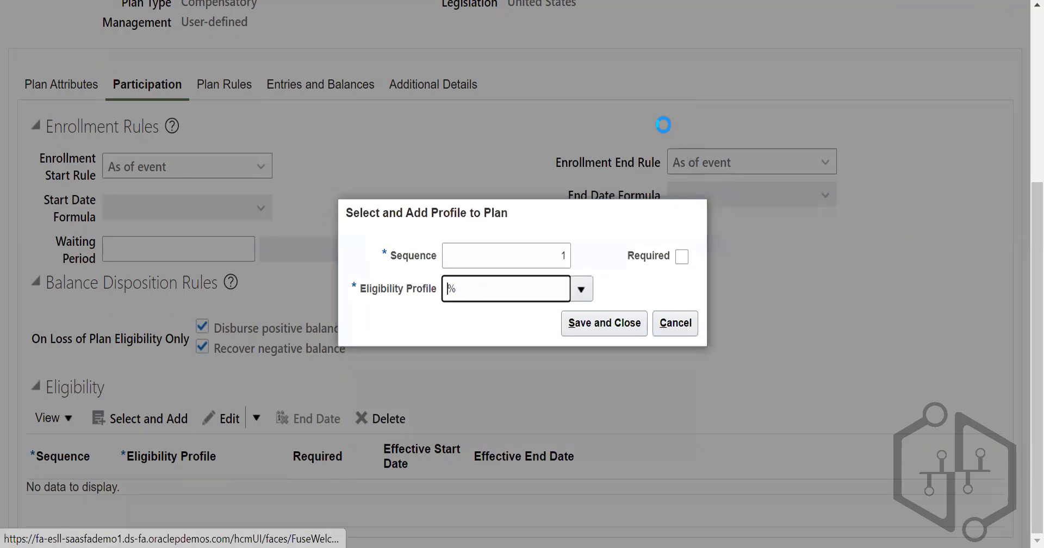
click(675, 325)
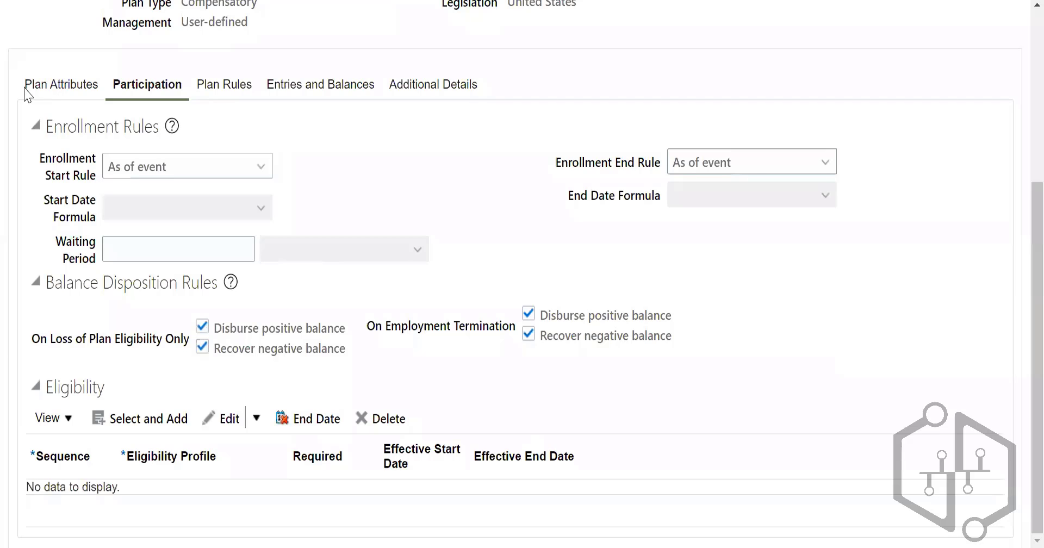
Step: Set the enrollment waiting period to 5 and open the plan rules
click(239, 249)
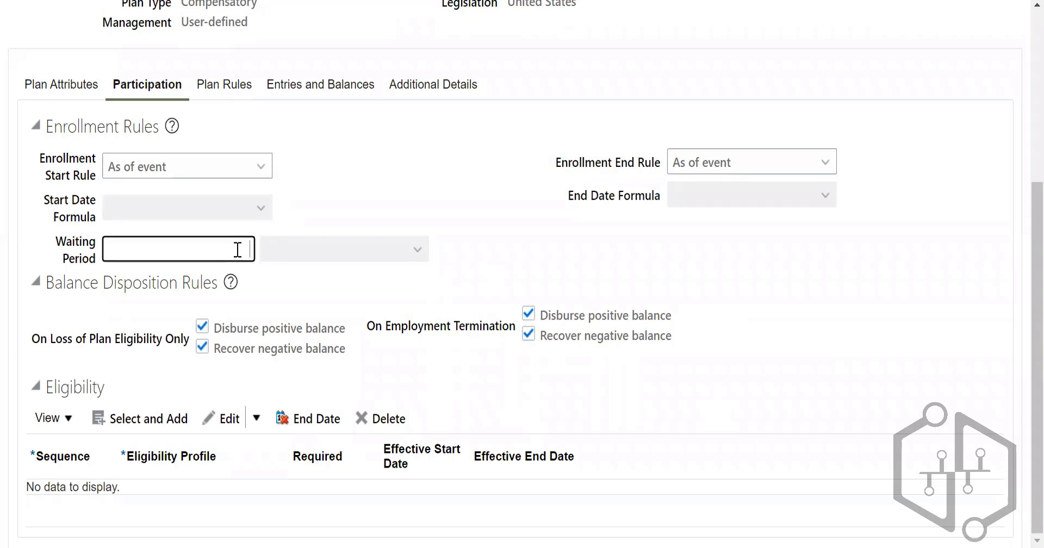
text(5)
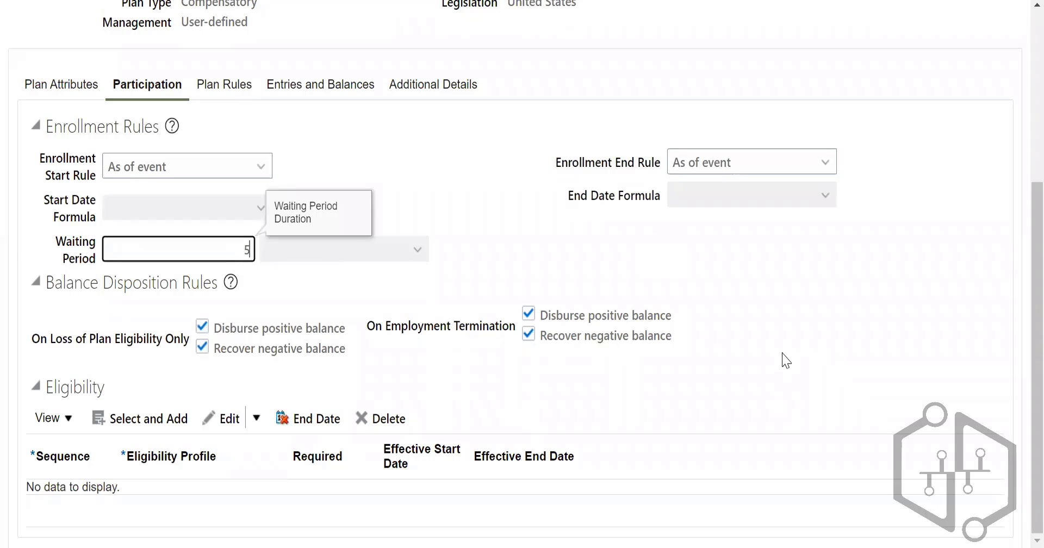
click(224, 84)
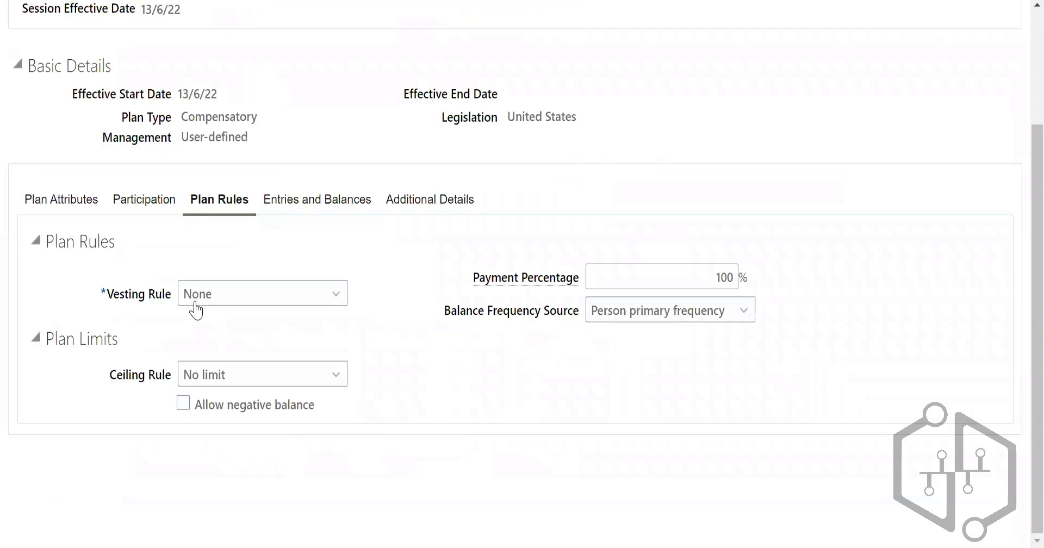
Step: Set the plan's vesting rule to Elapsed period with a duration of 10 calendar days
click(251, 294)
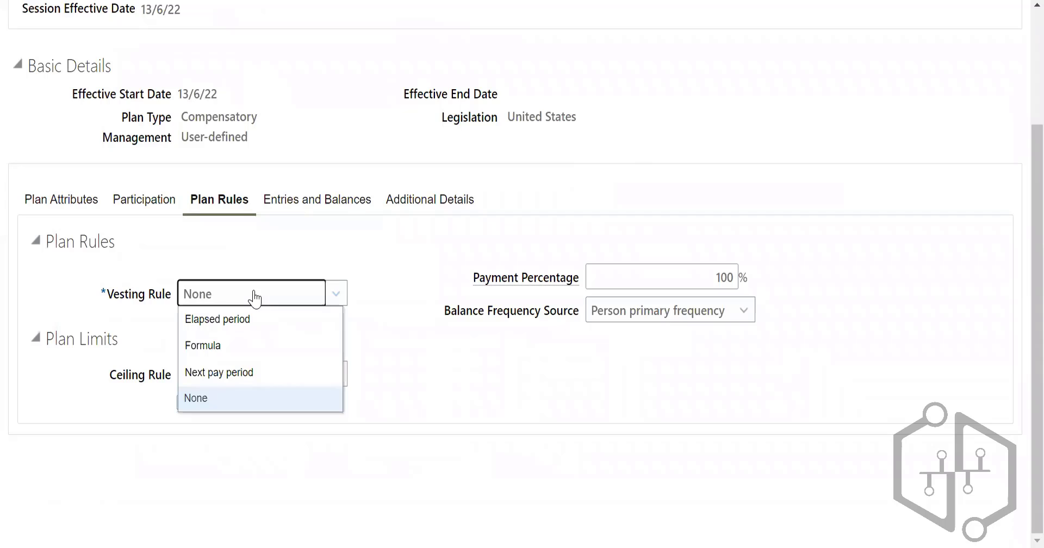
click(240, 326)
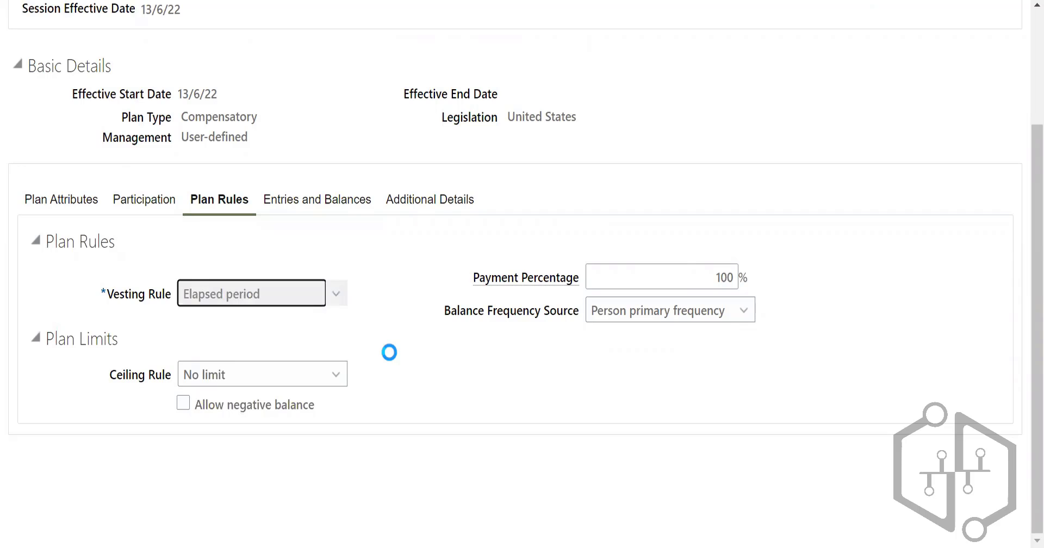
click(294, 308)
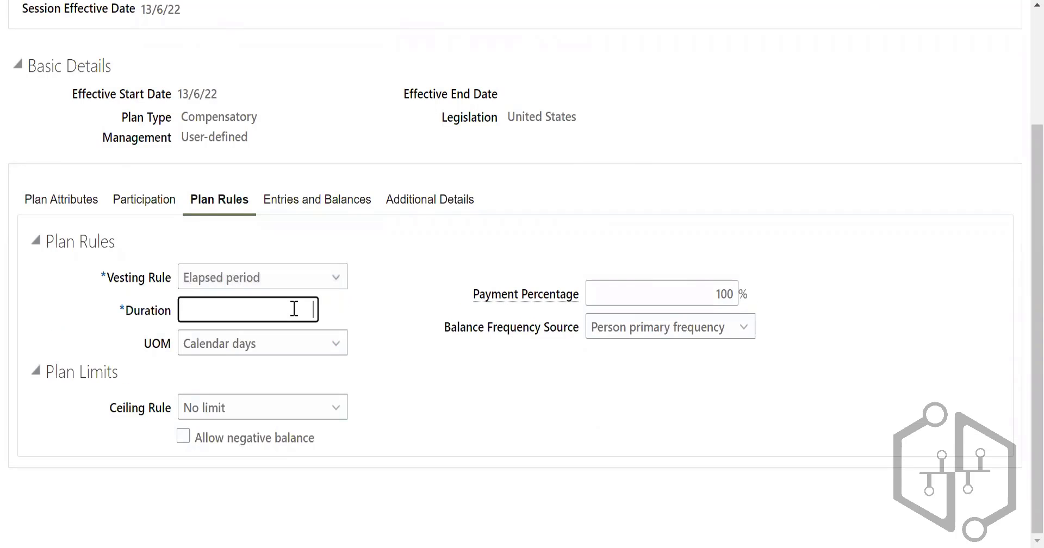
text(10)
click(602, 410)
Step: Set the plan limit's ceiling rule to Flat amount with a ceiling of 10 hours
click(311, 409)
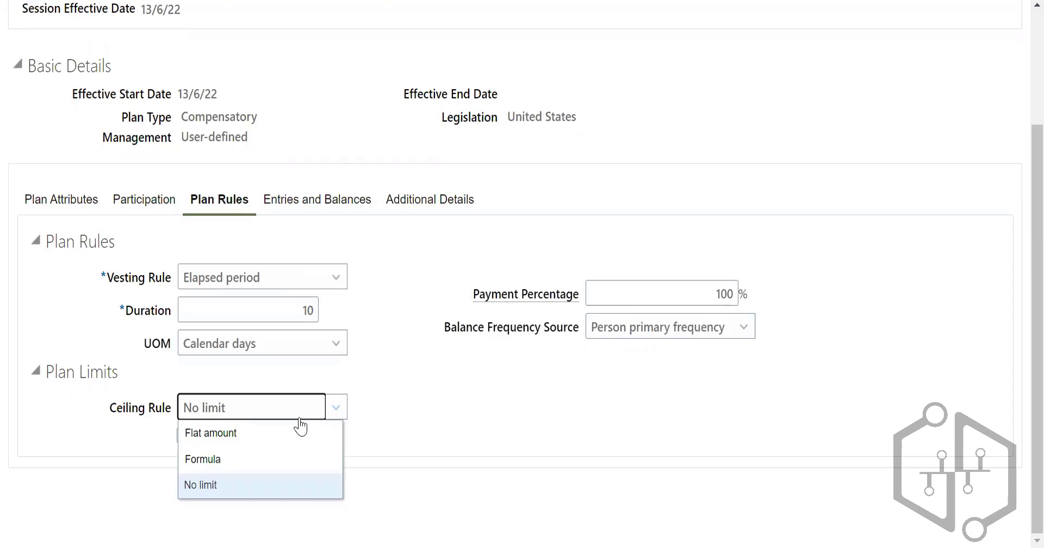
click(298, 430)
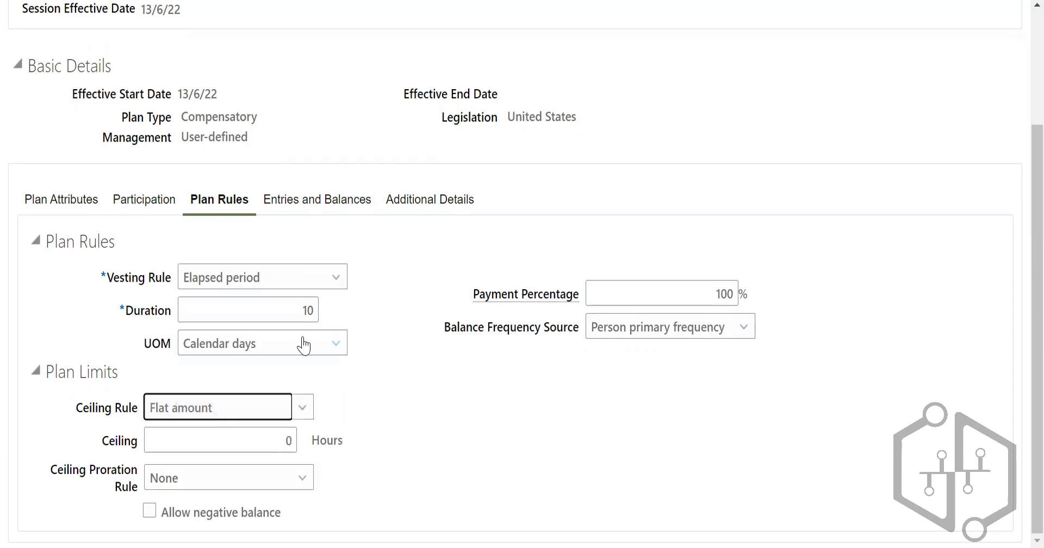
click(260, 442)
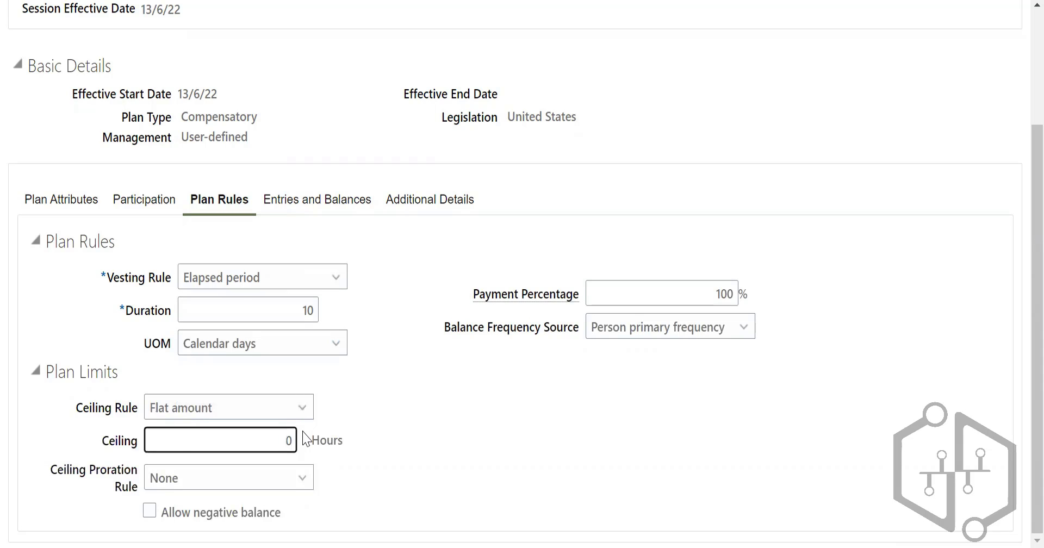
text(10)
key(Delete)
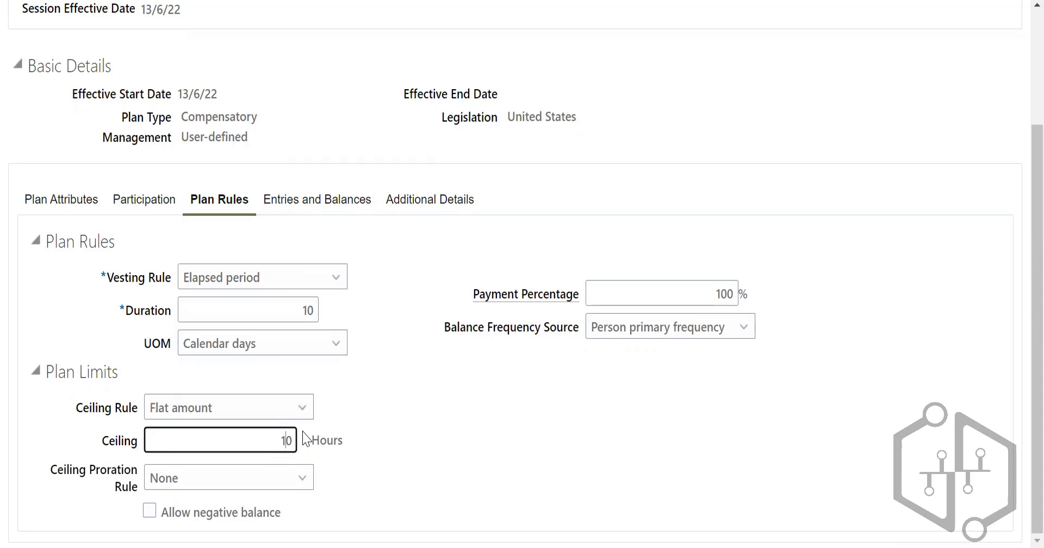